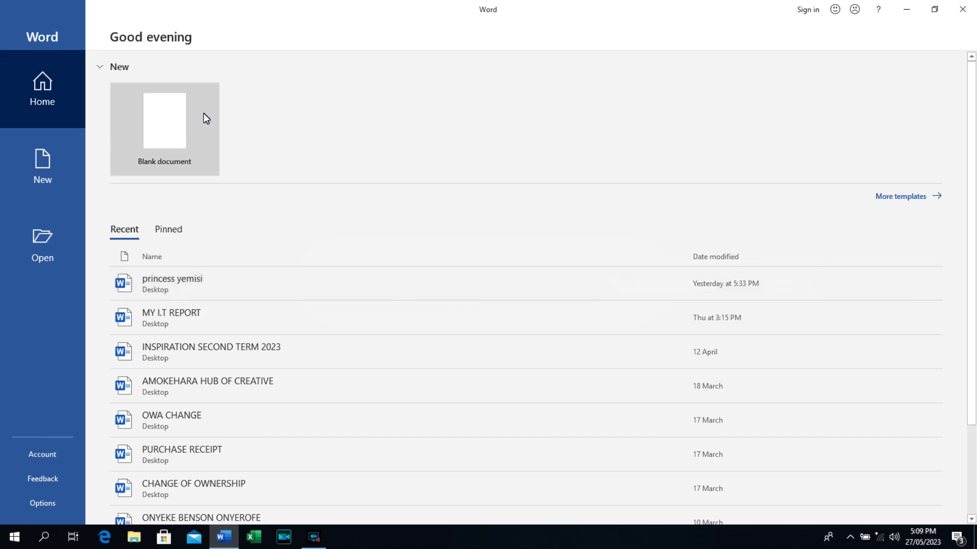
Step: Create a new blank document, Document1, from the Word start screen
click(171, 119)
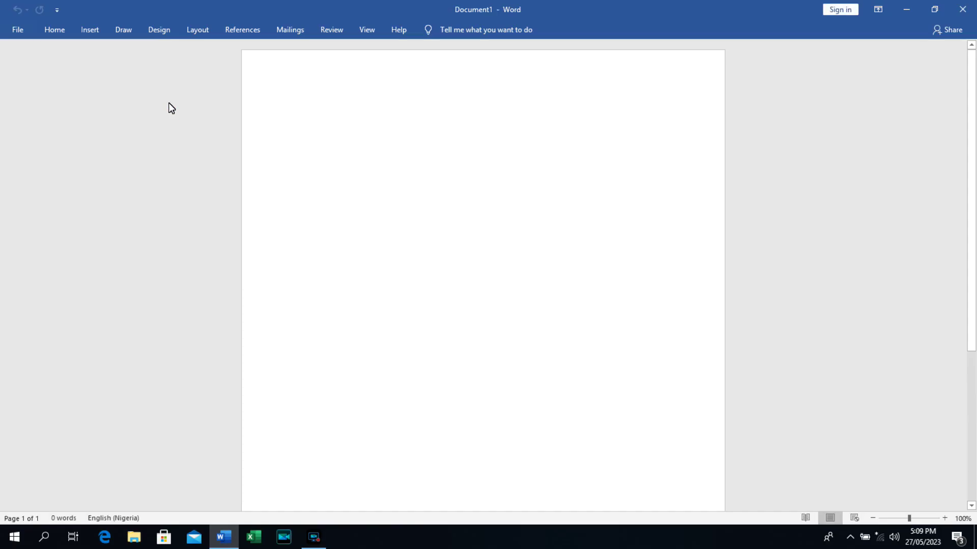
Step: Set the page to A4 paper with 2.54 cm custom margins on every side
click(203, 29)
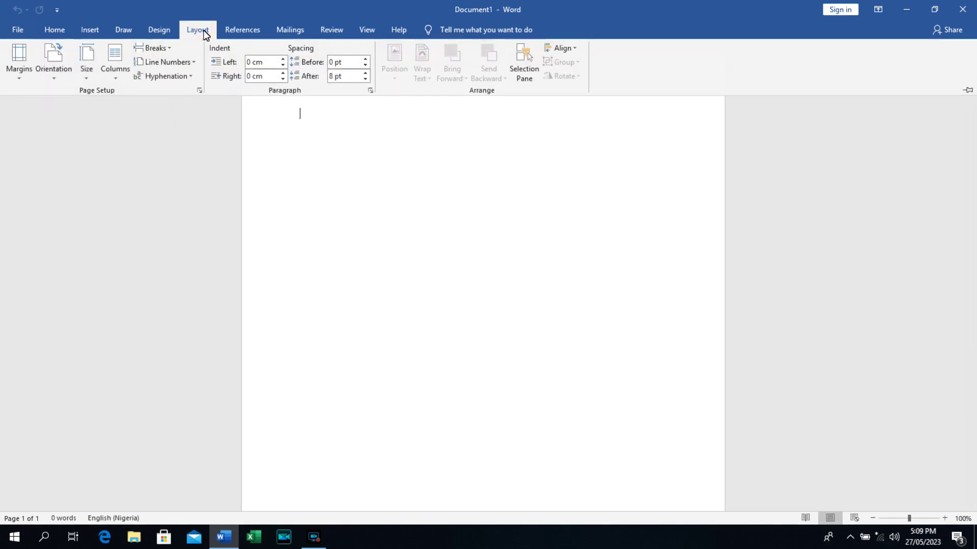
click(88, 77)
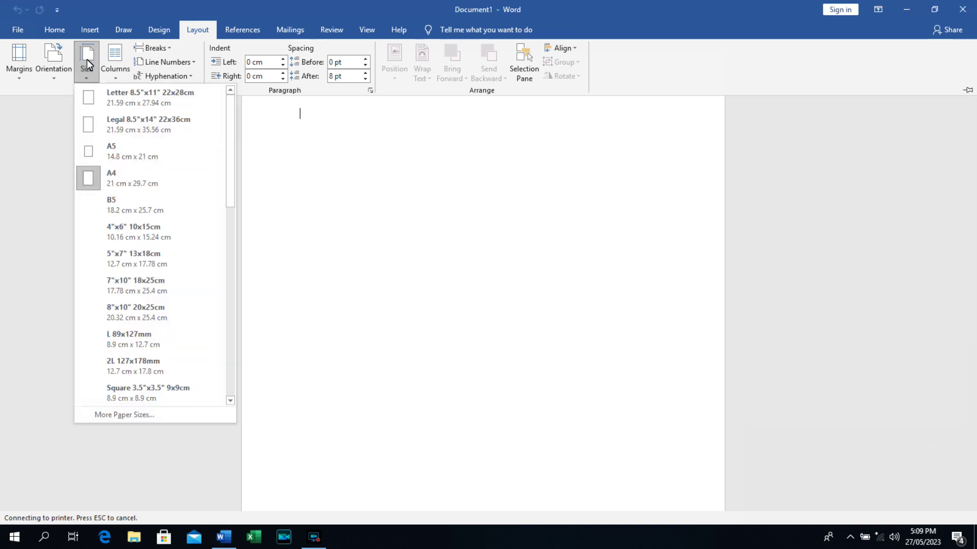
click(112, 179)
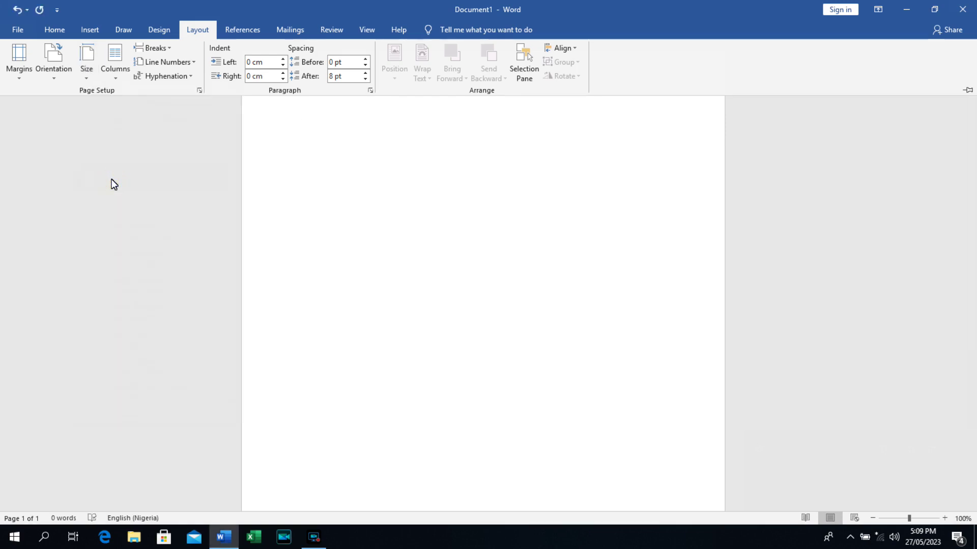
click(23, 62)
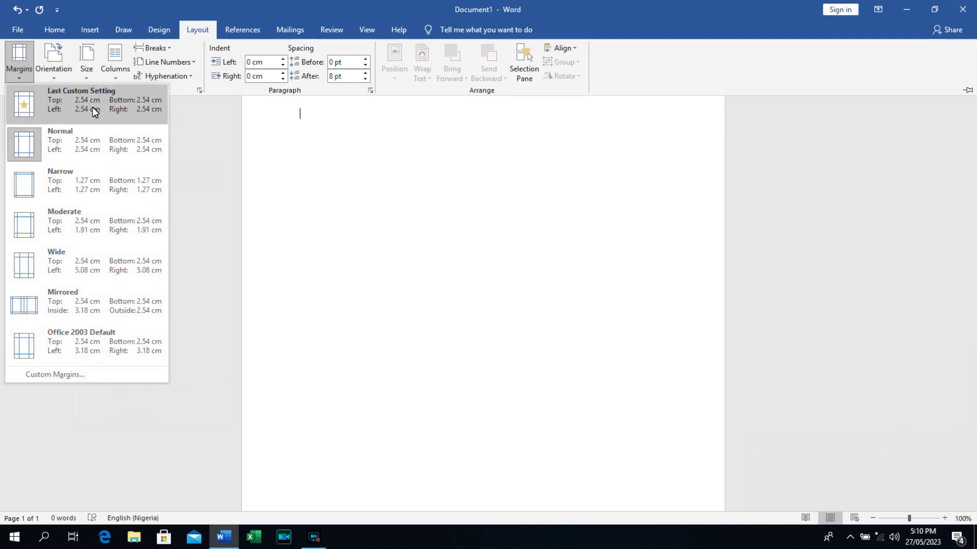
click(59, 110)
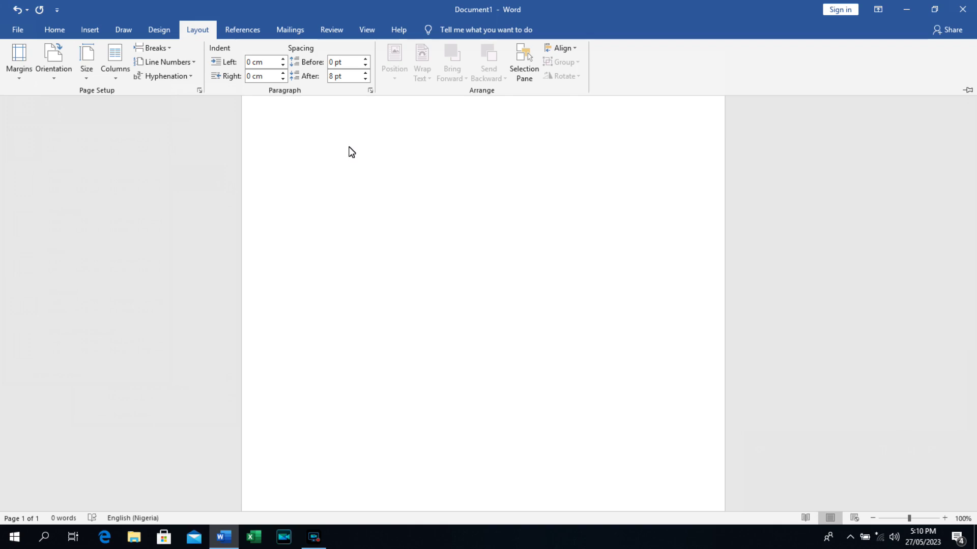
Step: Type the heading INSPIRATION GROUP OF SCHOOL, with the school's street address on the next line
key(ctrl+F1)
text(I)
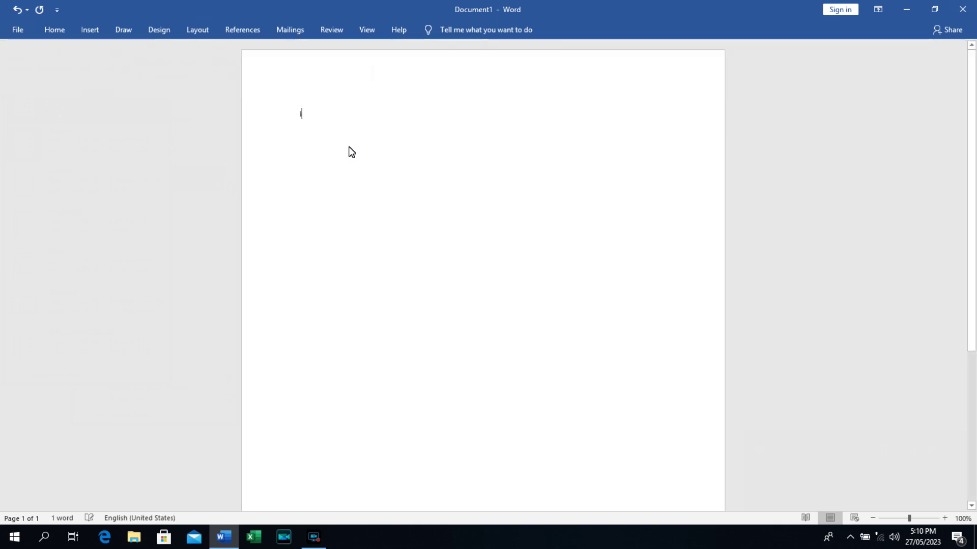
key(BackSpace)
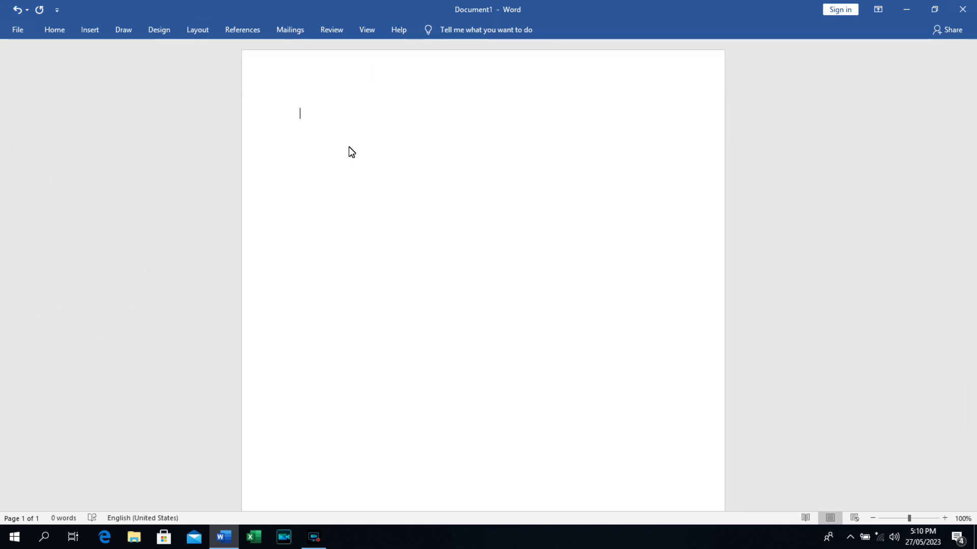
text(IN)
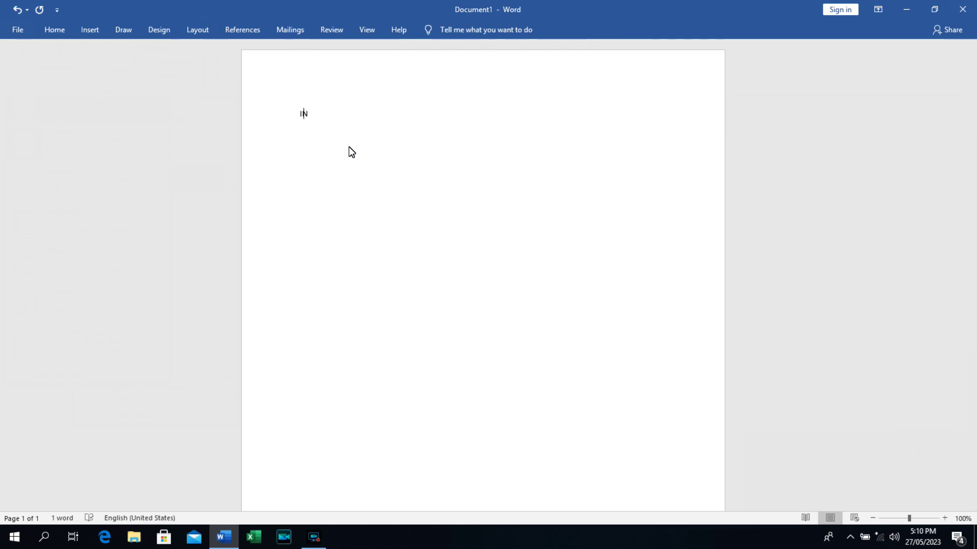
text(SPIRATION)
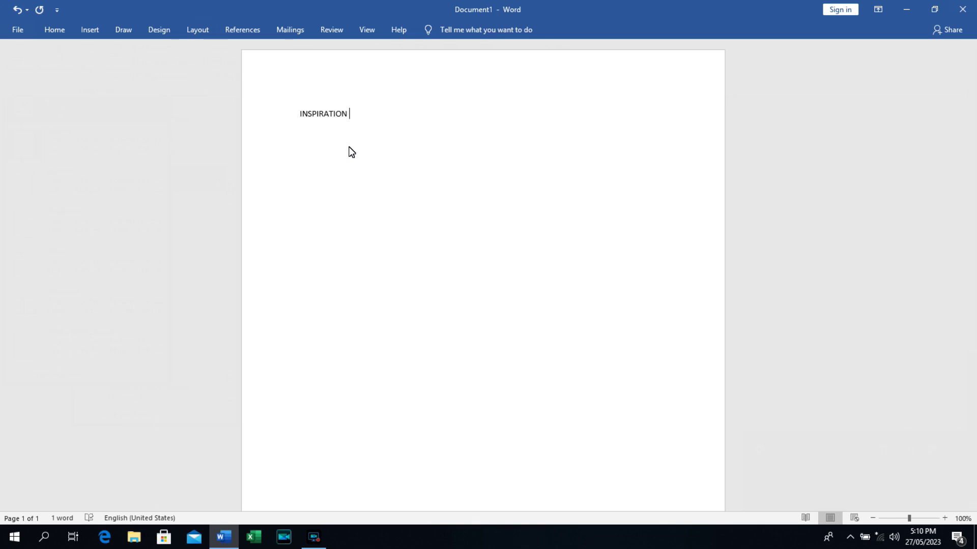
text(GROUP OF SCHOOL)
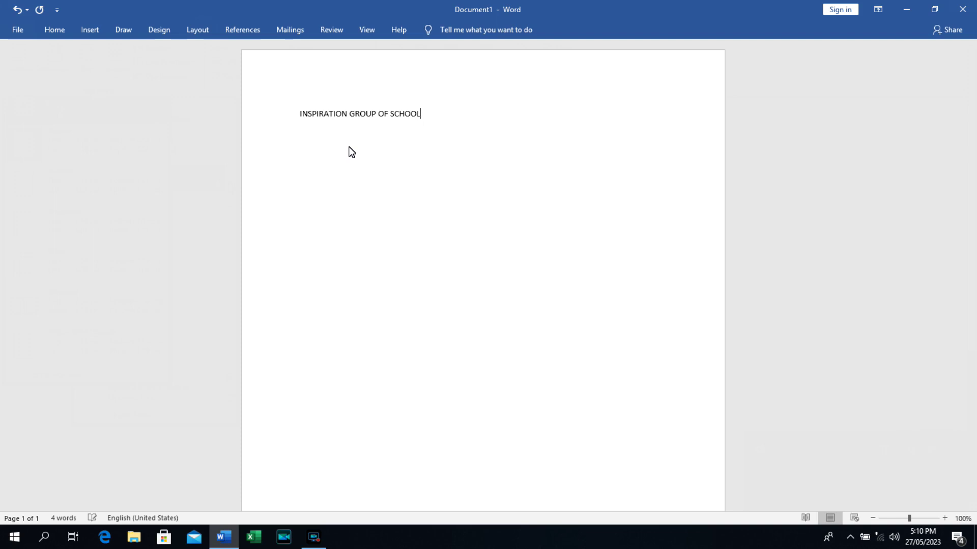
key(Return)
text(37, TUNJI SHOKEFUN )
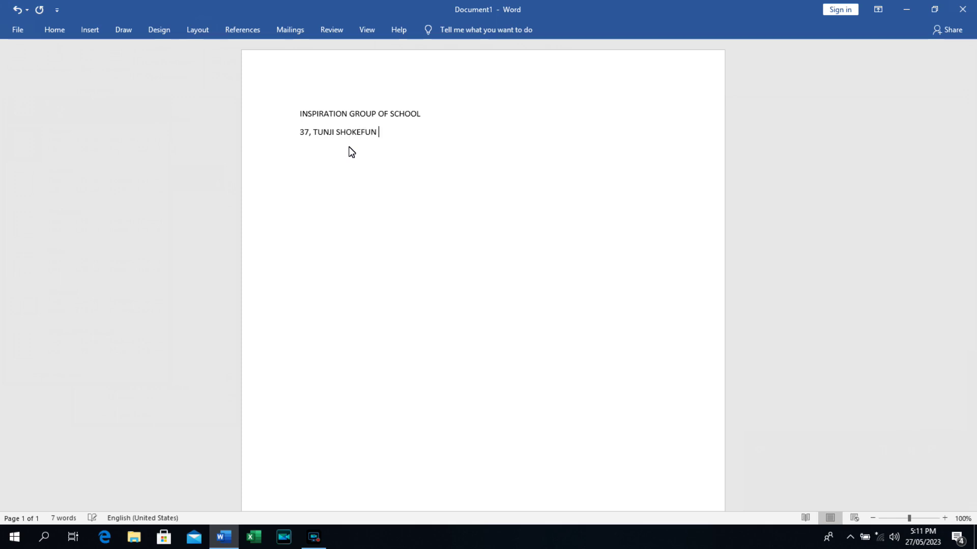
text(SCHOOL, OFIN ORE)
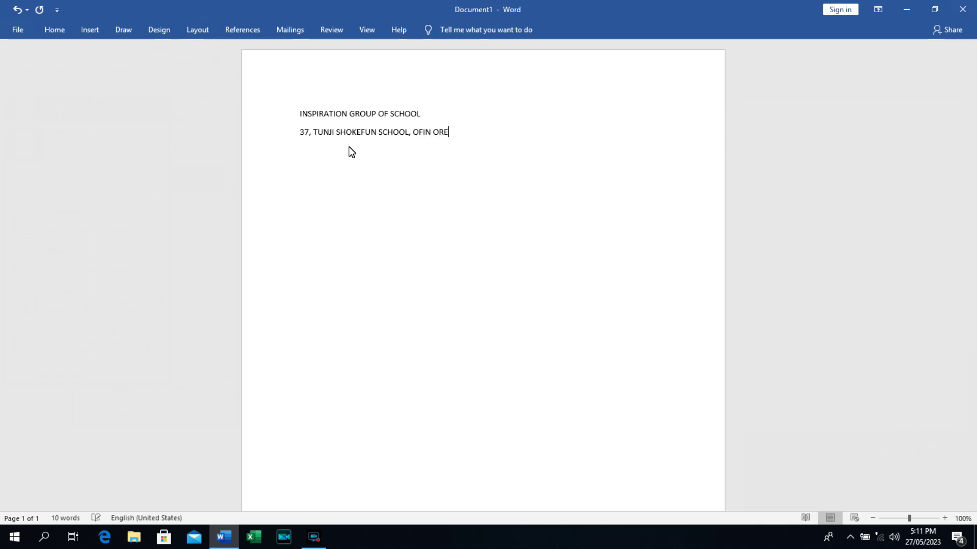
text(TA ROAD IGBOGBO)
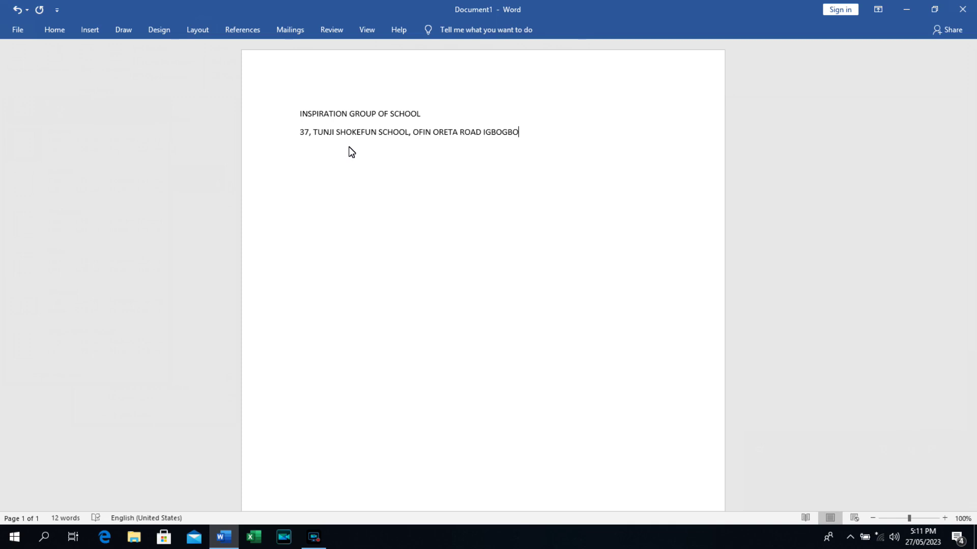
text(IKORODU)
Step: Centre the address and heading lines and enlarge the heading to 28 pt
click(52, 32)
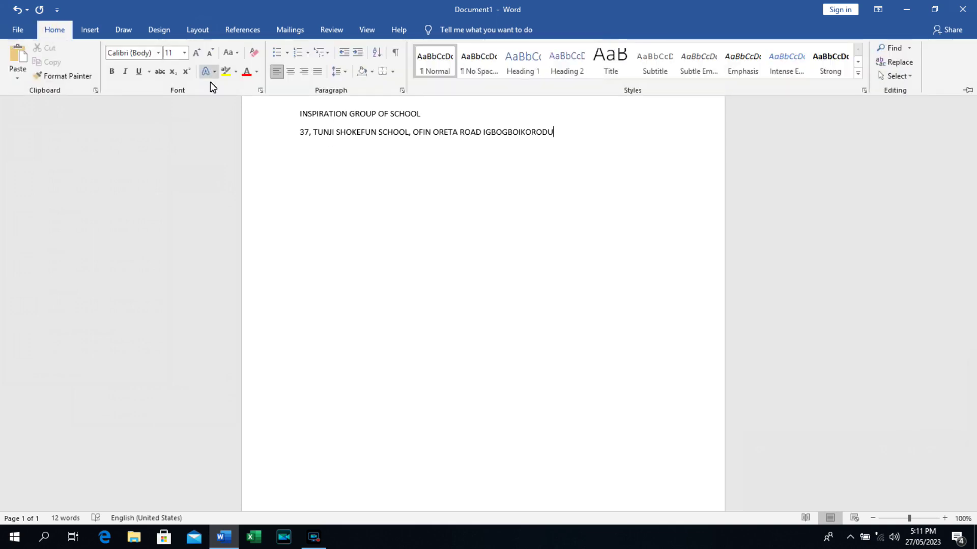
click(291, 72)
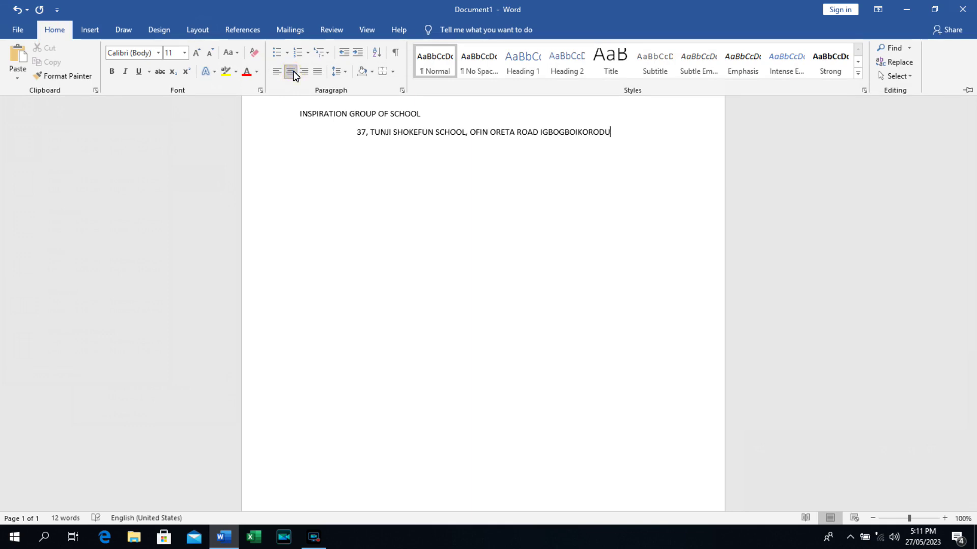
click(420, 116)
drag(421, 116, 331, 113)
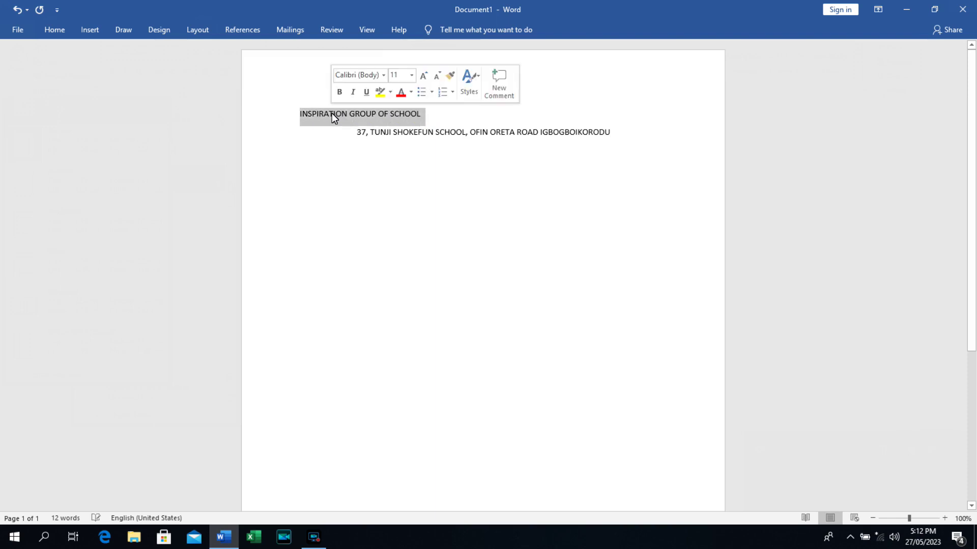
click(60, 29)
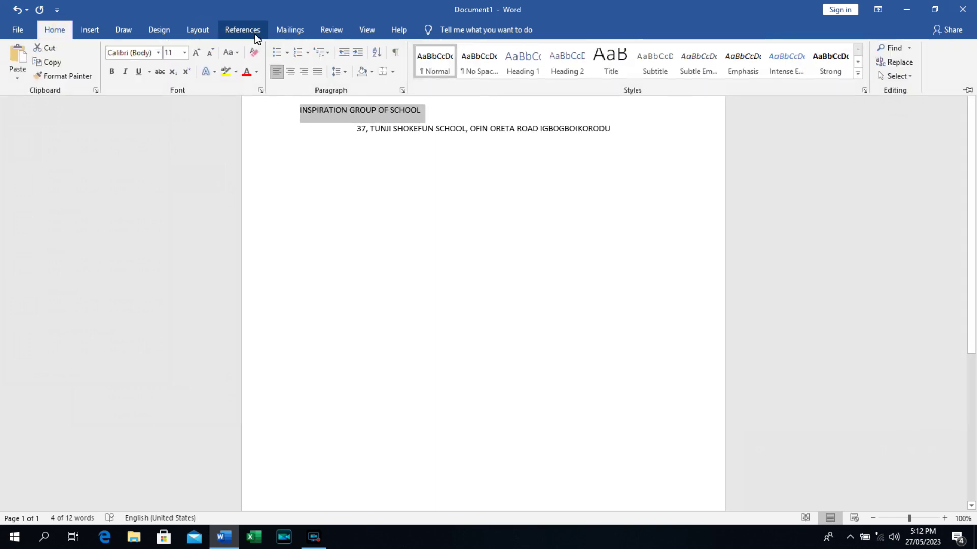
click(292, 72)
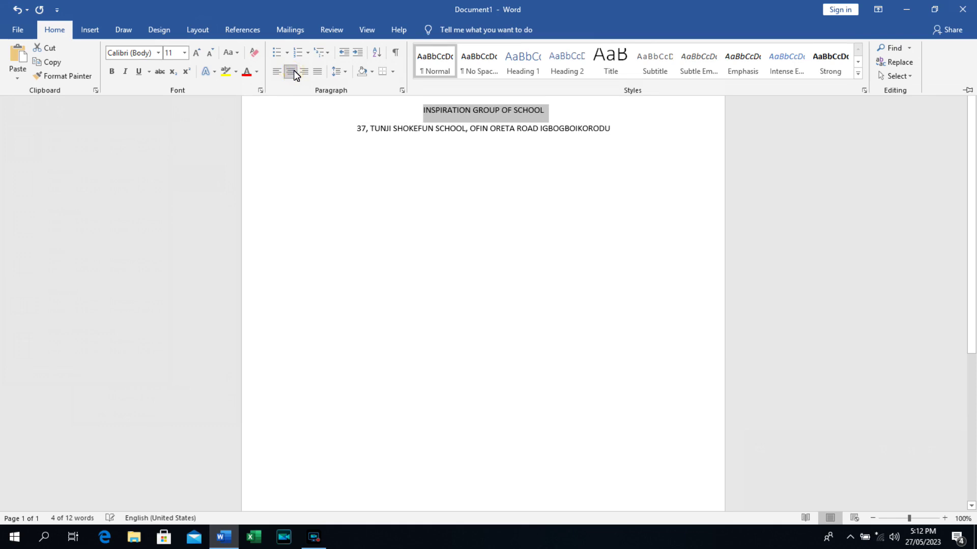
click(197, 52)
click(197, 53)
click(197, 52)
click(198, 53)
click(197, 52)
click(198, 52)
click(197, 53)
click(198, 52)
click(198, 52)
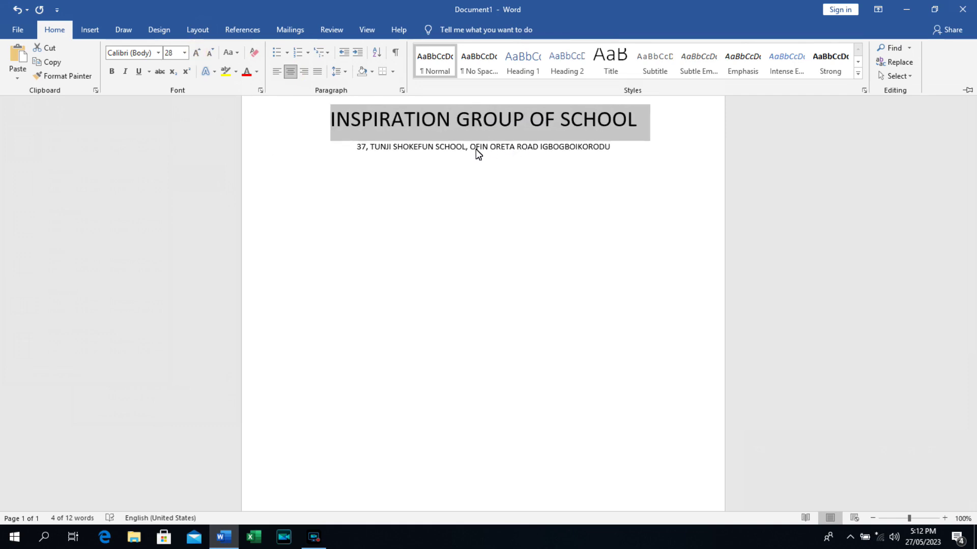
Step: Set the address line to 14 pt so it fits on one line
click(610, 153)
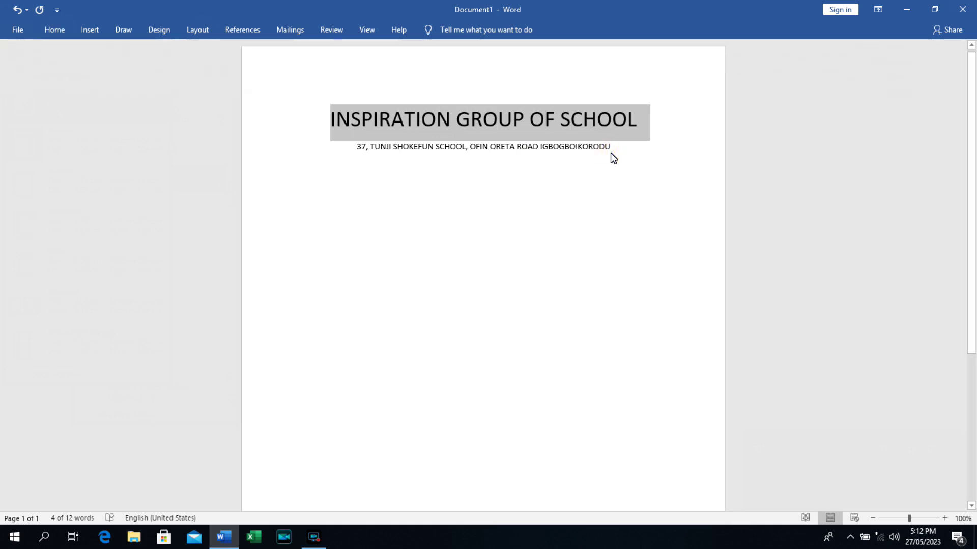
click(611, 152)
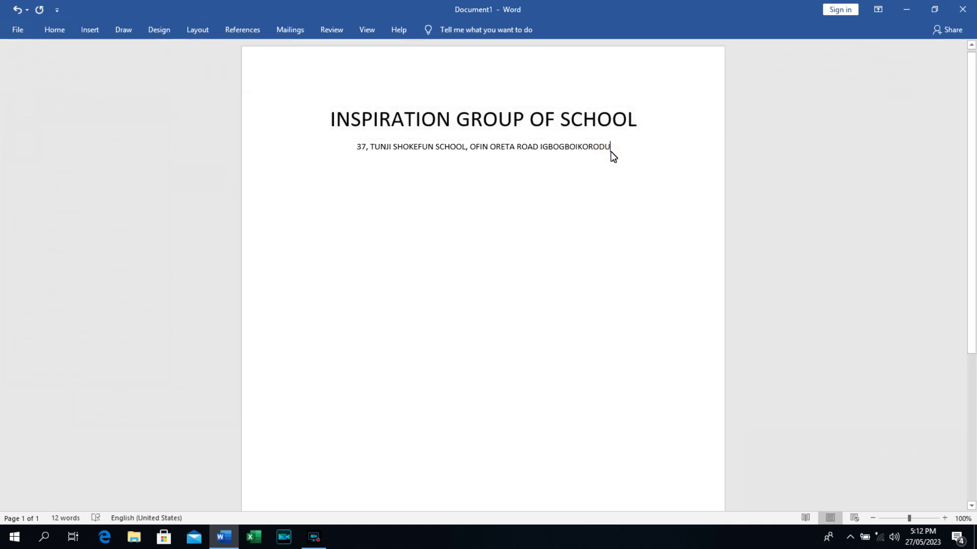
drag(610, 152, 356, 150)
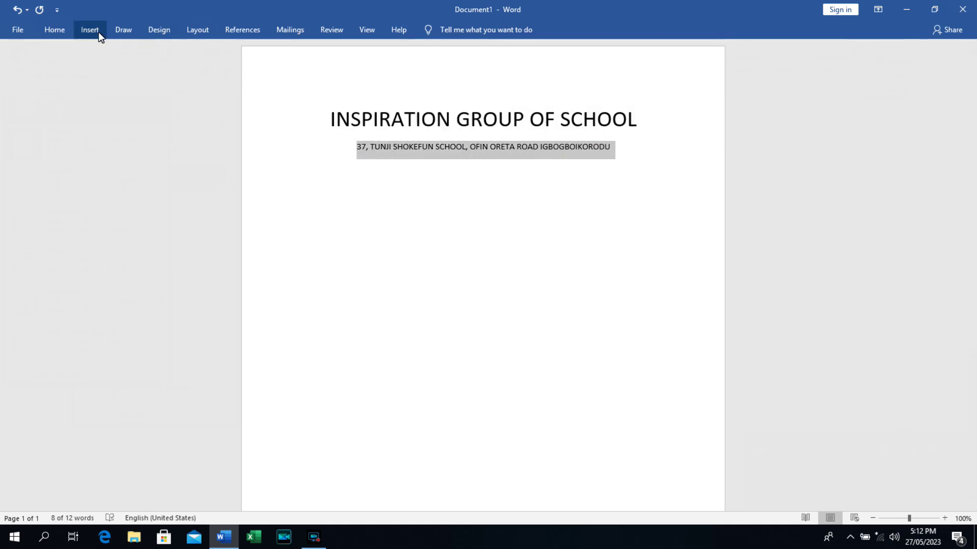
click(60, 31)
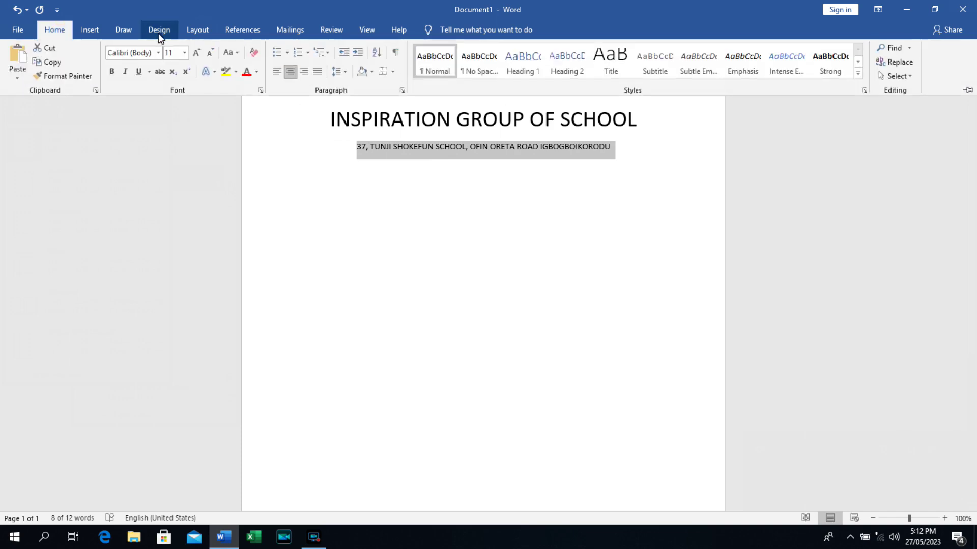
click(198, 53)
click(199, 53)
click(198, 52)
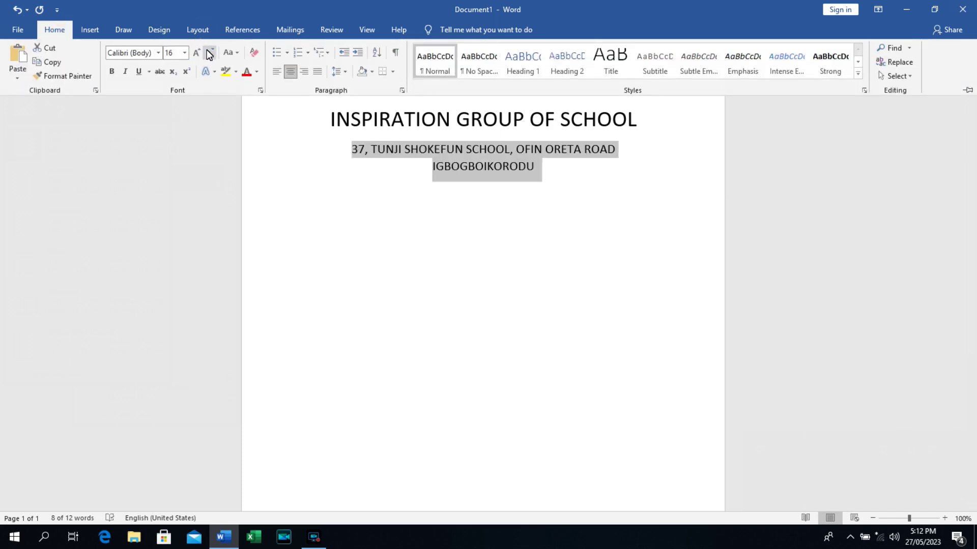
click(211, 52)
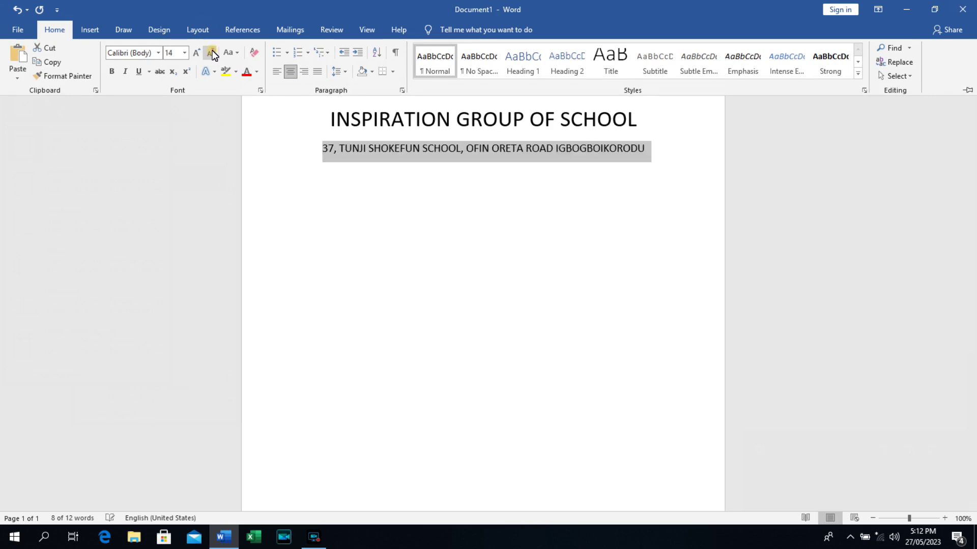
Step: Left-align the new empty line below the address
click(299, 250)
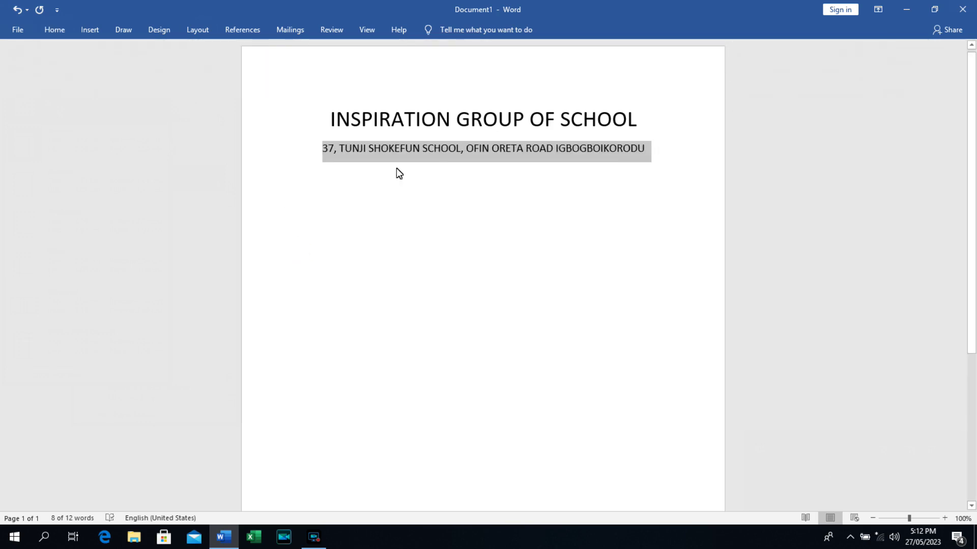
click(654, 149)
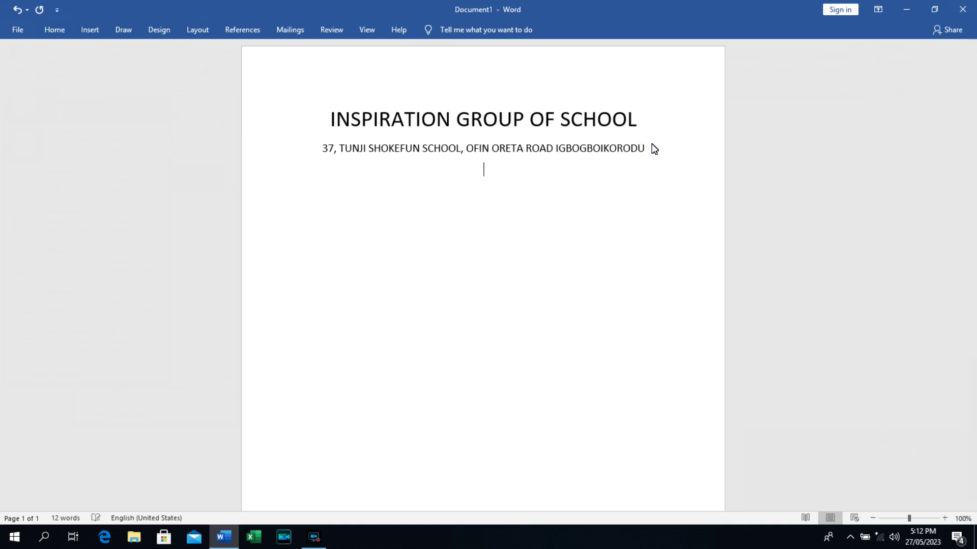
click(55, 32)
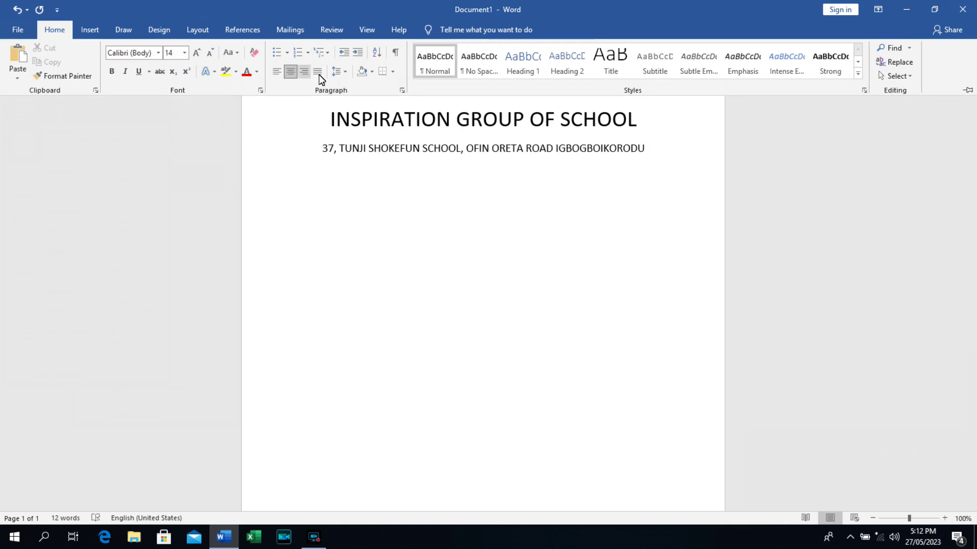
click(276, 71)
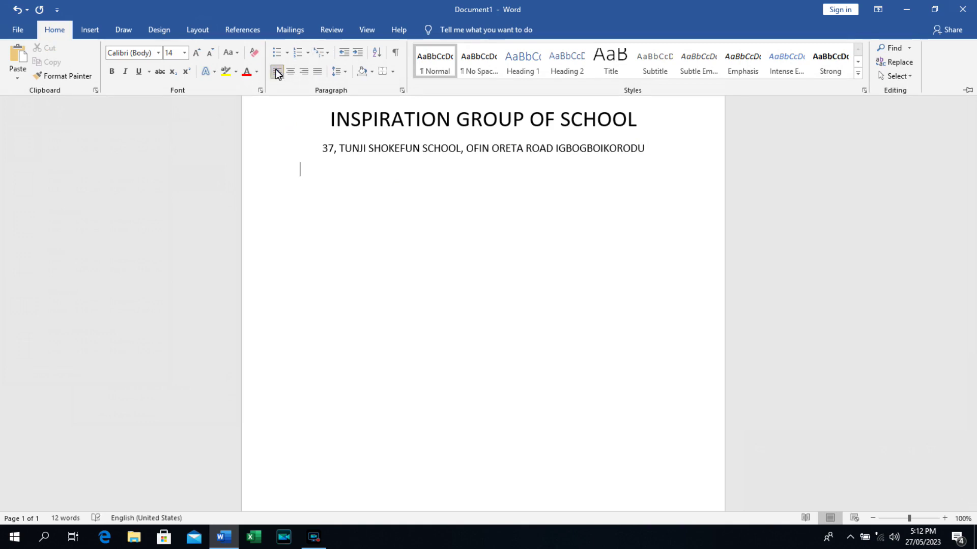
Step: Type the exam line TIME ALLOW 1HR, SUB: ENGLISH, MAX MARK 50, spaced across the page
text(T)
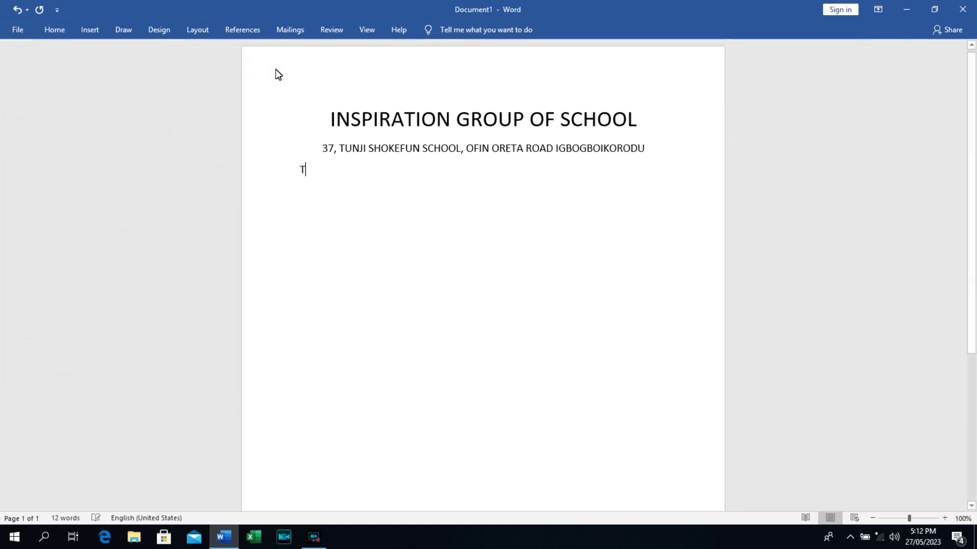
text(IME)
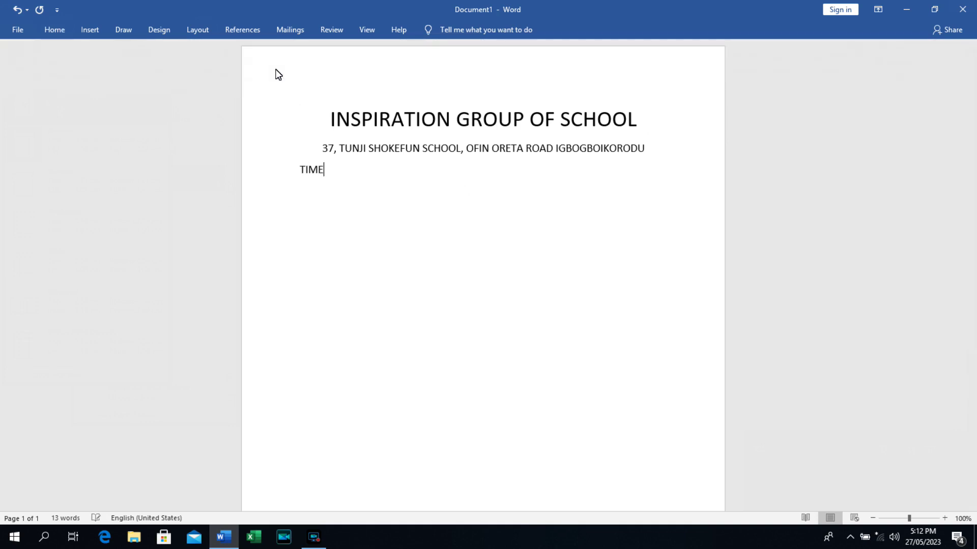
text(ALO)
key(BackSpace)
key(BackSpace)
key(BackSpace)
text(ALLOW 1HR                     SUB:)
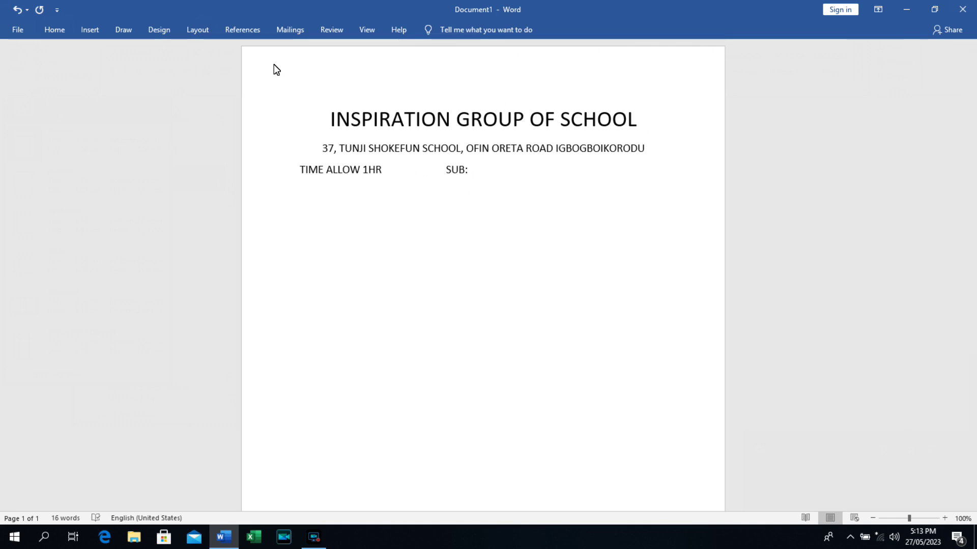
text( ENGLISH)
key(Tab)
text(MAX MAR)
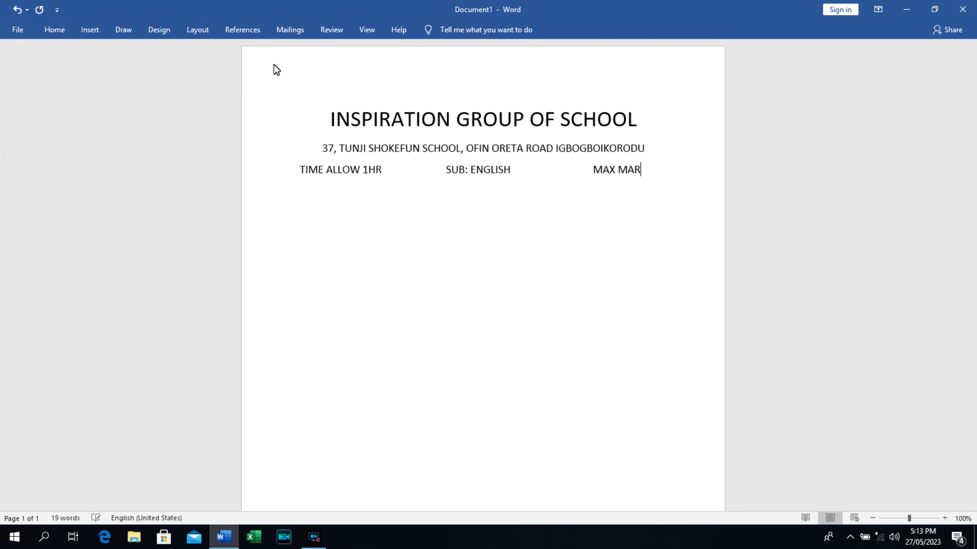
text(K 50)
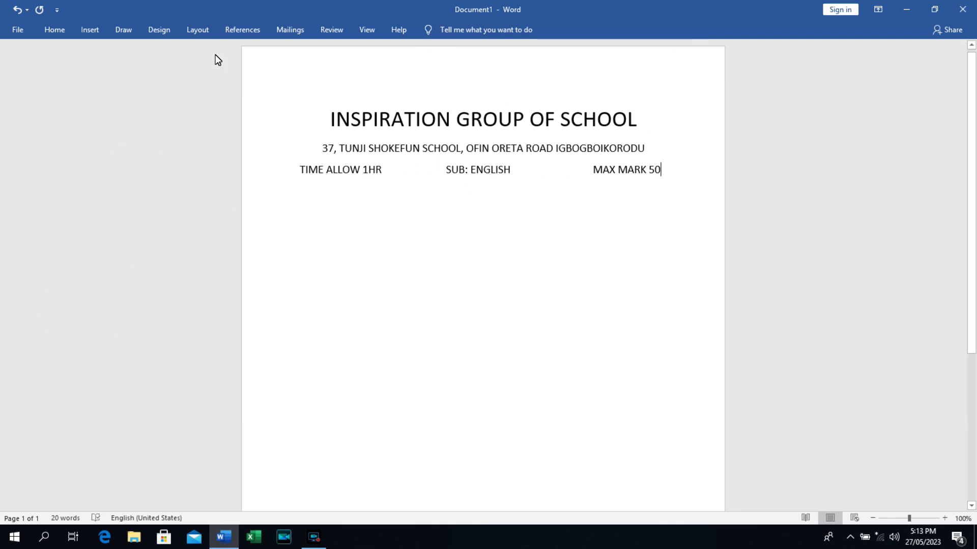
Step: Add the line NURSERY QUESTION below the exam details
key(Return)
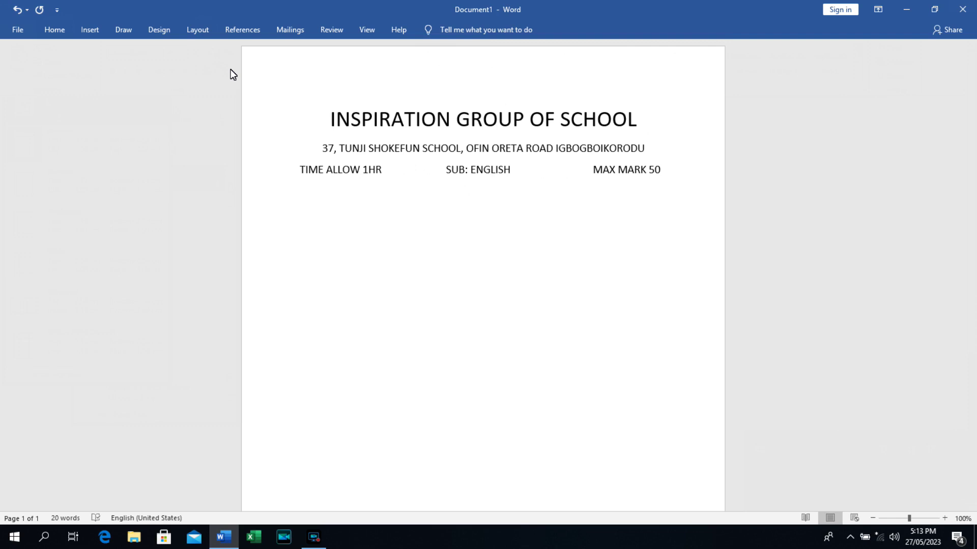
text(NURSERY QUESTIO)
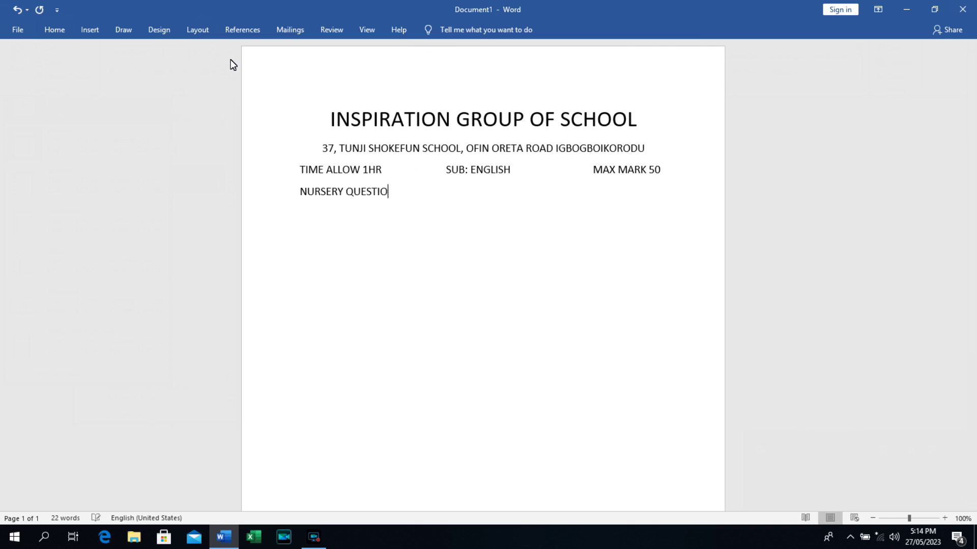
text(N)
key(Return)
click(99, 27)
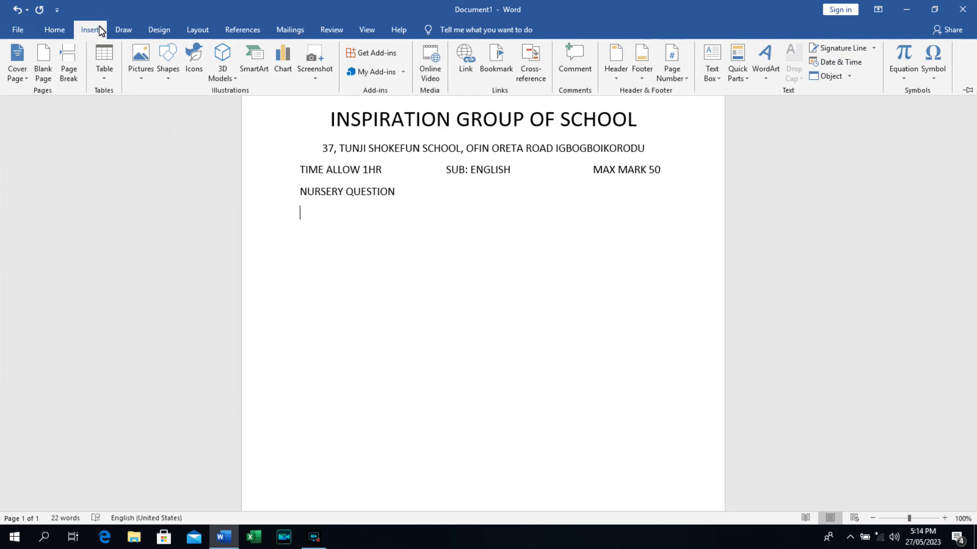
Step: Draw a straight horizontal line across the text width beneath NURSERY QUESTION
click(170, 74)
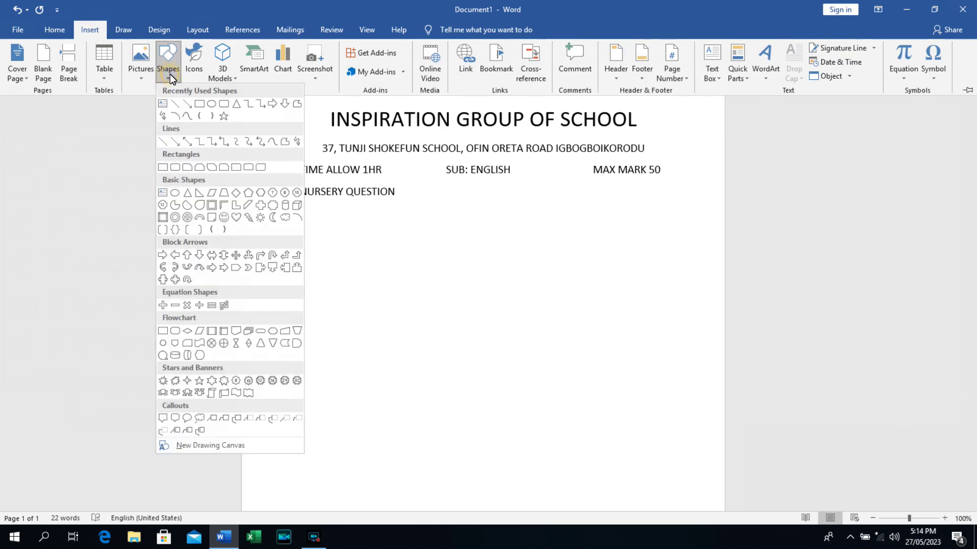
click(176, 104)
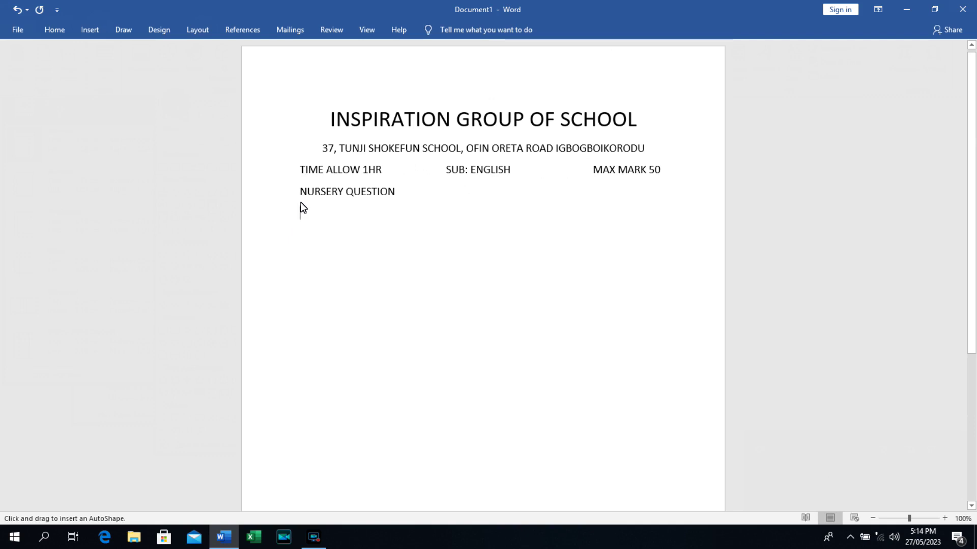
drag(300, 204, 666, 204)
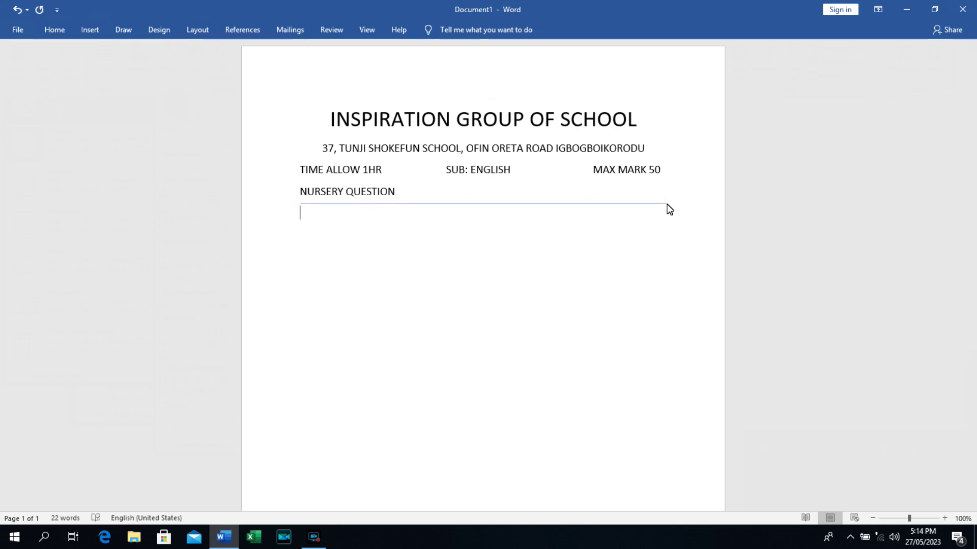
drag(667, 205, 666, 204)
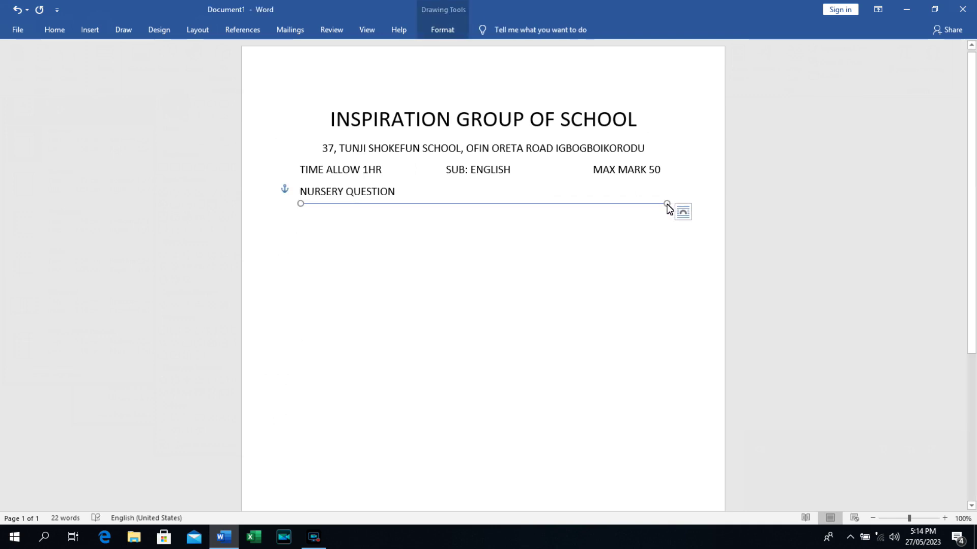
click(463, 254)
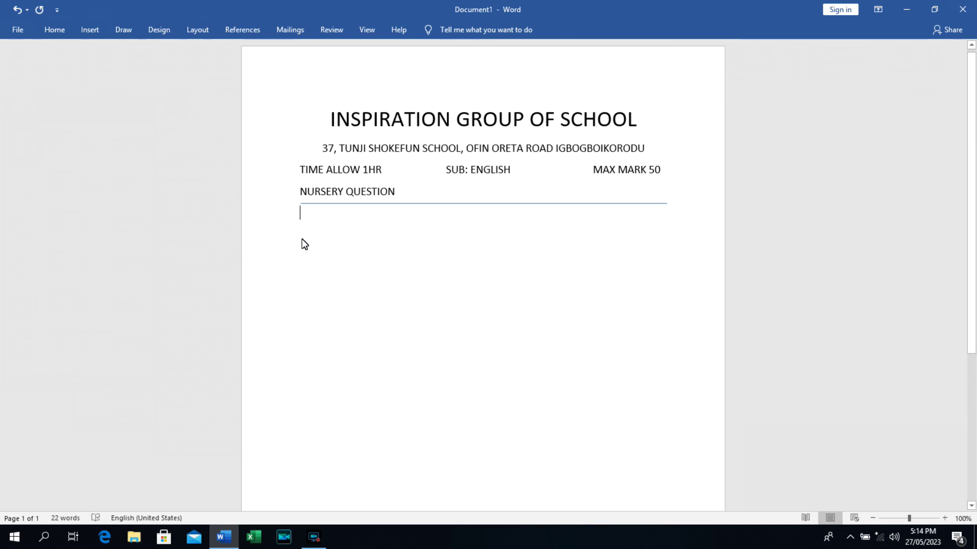
Step: Type the question heading Q1. COPY THE ALPHABET under the rule
text(Q1. C)
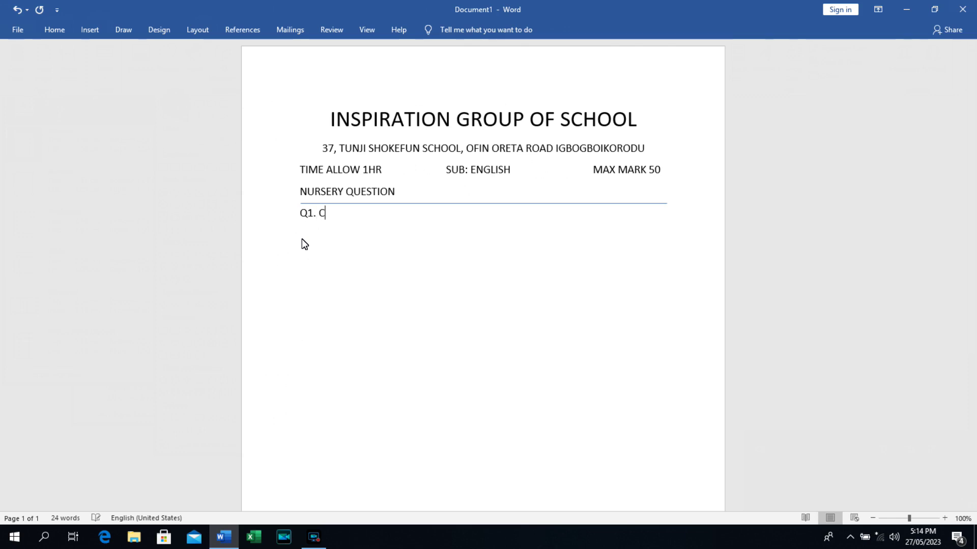
text(PY THE ALPHABET)
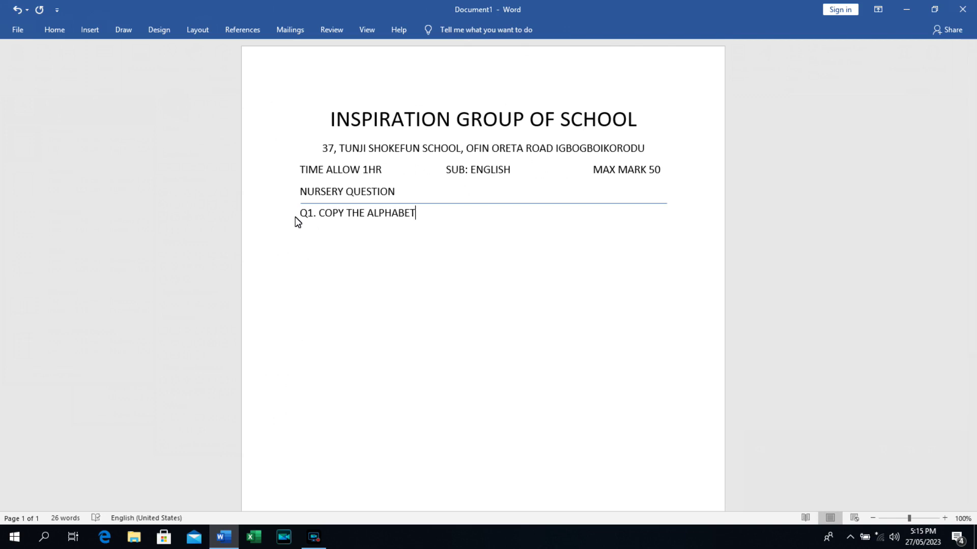
key(Return)
Step: Type the answer row A_____ B_____ C____ S____ and select it
text(A)
text(_____)
text(B_____ C____ S__________)
key(BackSpace)
key(BackSpace)
key(BackSpace)
key(BackSpace)
key(BackSpace)
key(BackSpace)
key(shift+Left)
key(shift+Left)
key(shift+Left)
key(shift+Left)
key(shift+Left)
key(shift+Left)
key(shift+Left)
key(shift+Left)
key(shift+Left)
key(shift+Left)
key(shift+Left)
key(shift+Left)
key(shift+Left)
key(shift+Left)
key(shift+Left)
key(shift+Left)
key(shift+Left)
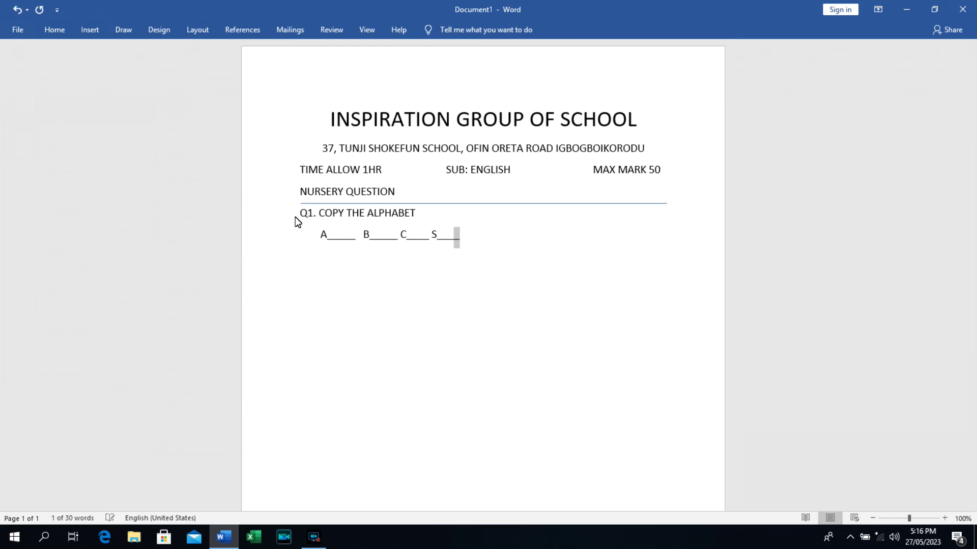
key(shift+Left)
key(shift+Left)
key(shift+Left)
key(shift+Left)
key(shift+Left)
key(shift+Left)
key(shift+Left)
key(shift+Left)
key(shift+Left)
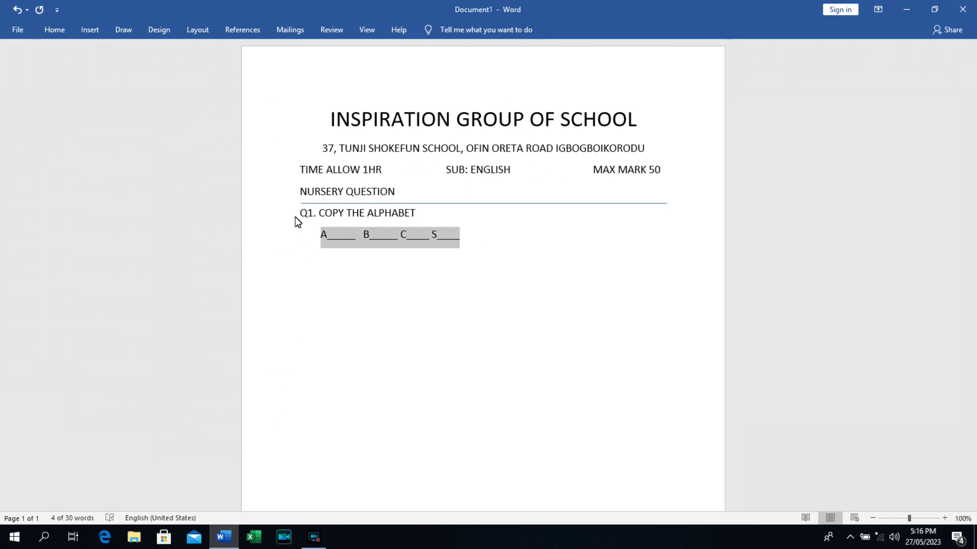
Step: Enlarge the alphabet row to 48 pt, then shrink it back to 26 pt
click(67, 30)
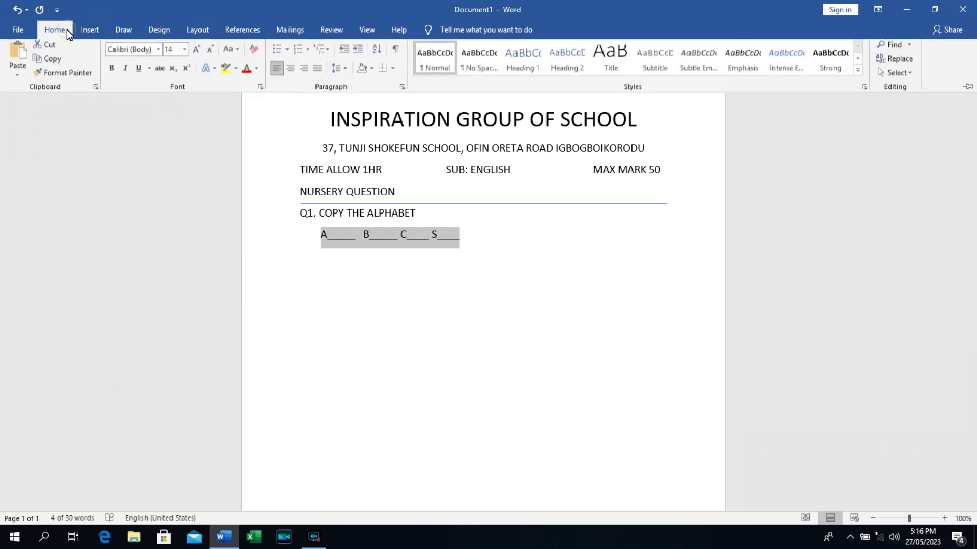
click(196, 52)
click(196, 52)
click(196, 53)
click(196, 53)
click(196, 52)
click(196, 52)
click(197, 52)
click(197, 52)
click(196, 53)
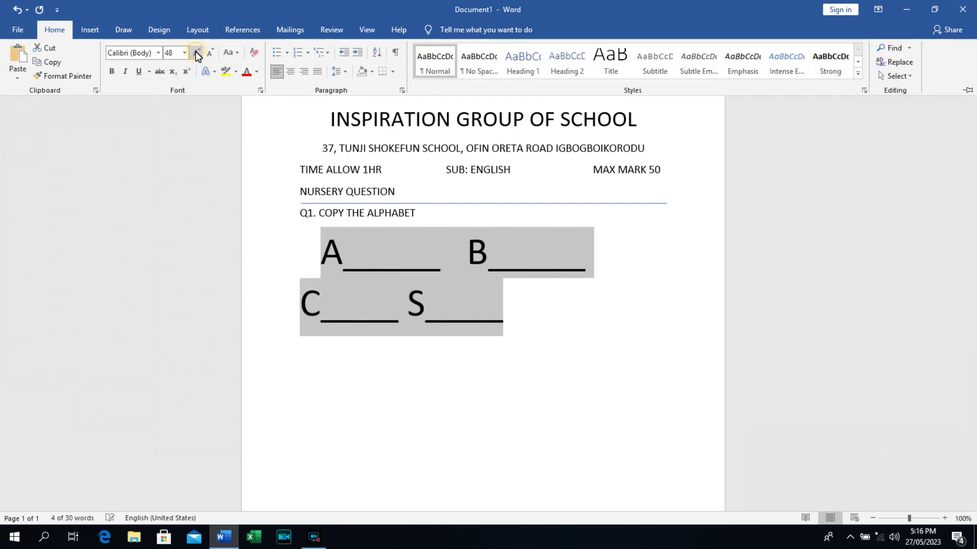
click(213, 53)
click(212, 53)
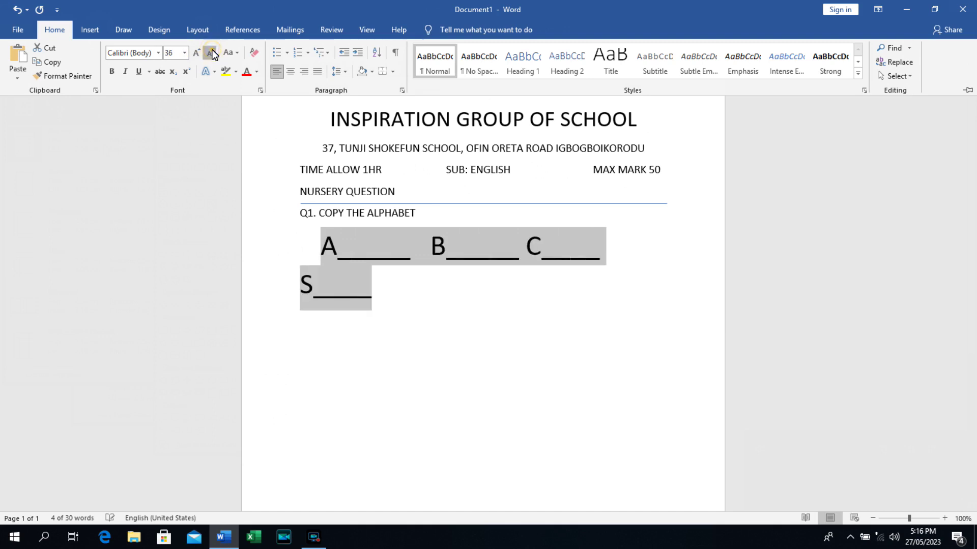
click(212, 53)
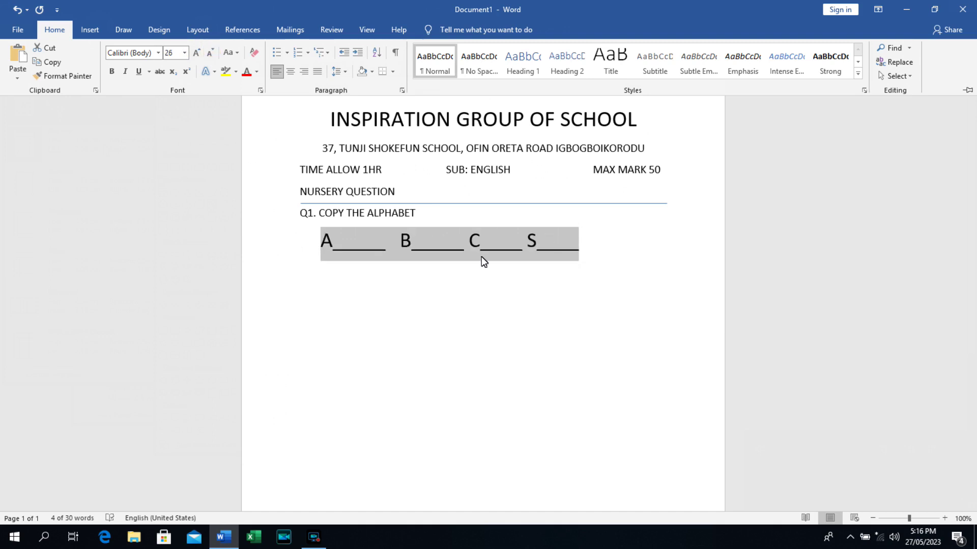
Step: Start an empty line below the alphabet row
key(ctrl+F1)
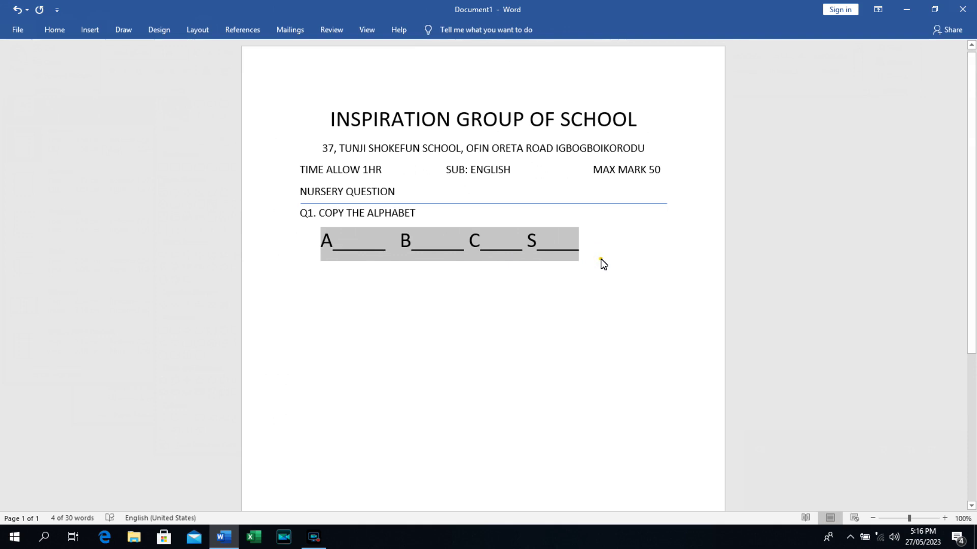
click(600, 258)
key(Return)
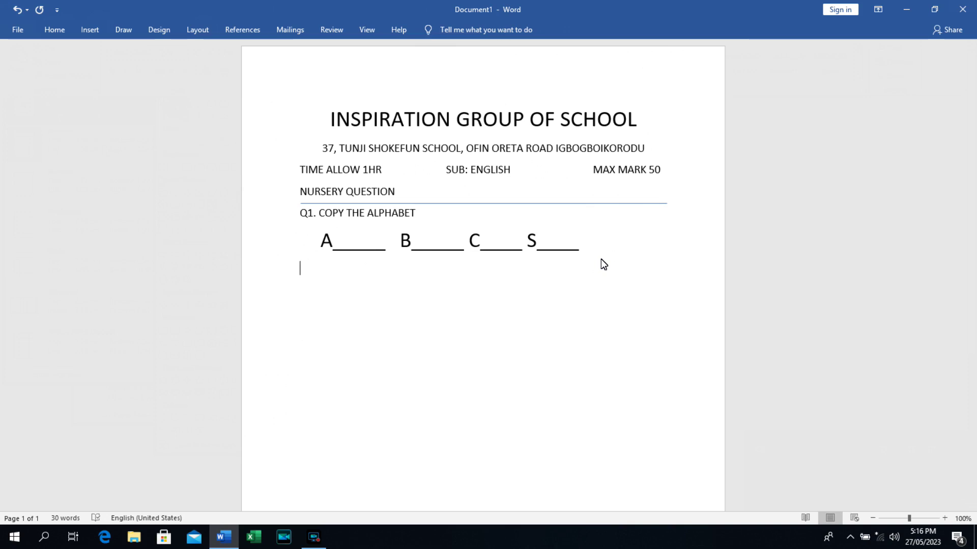
Step: Type the instruction WRITE THE ALPHABET AGAINST EACH OTHER below the letter row
text(WRITE)
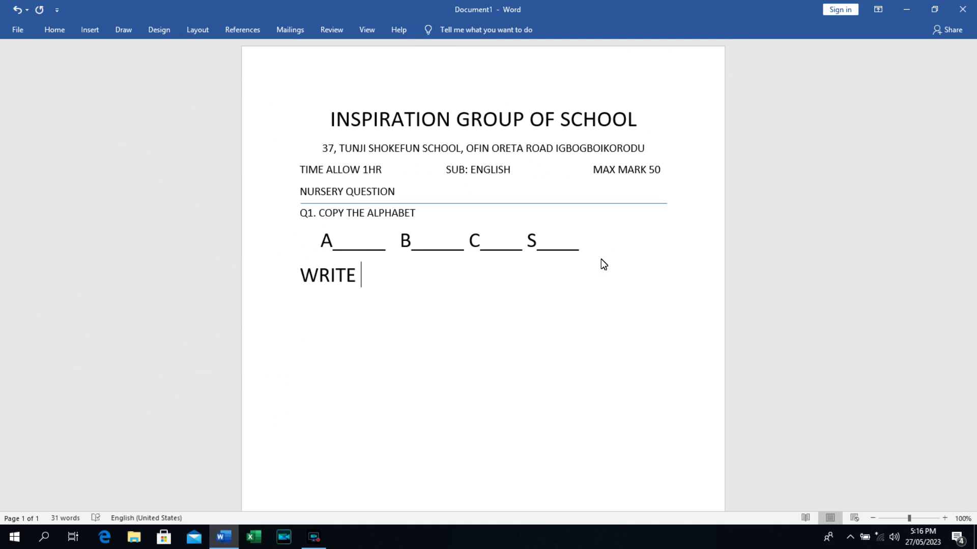
key(BackSpace)
text(THE ALP)
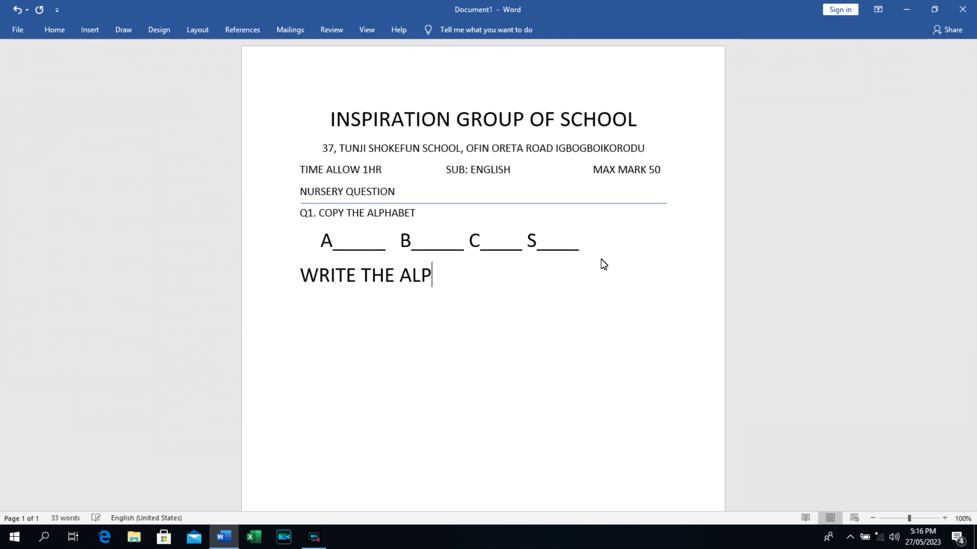
text(HABET)
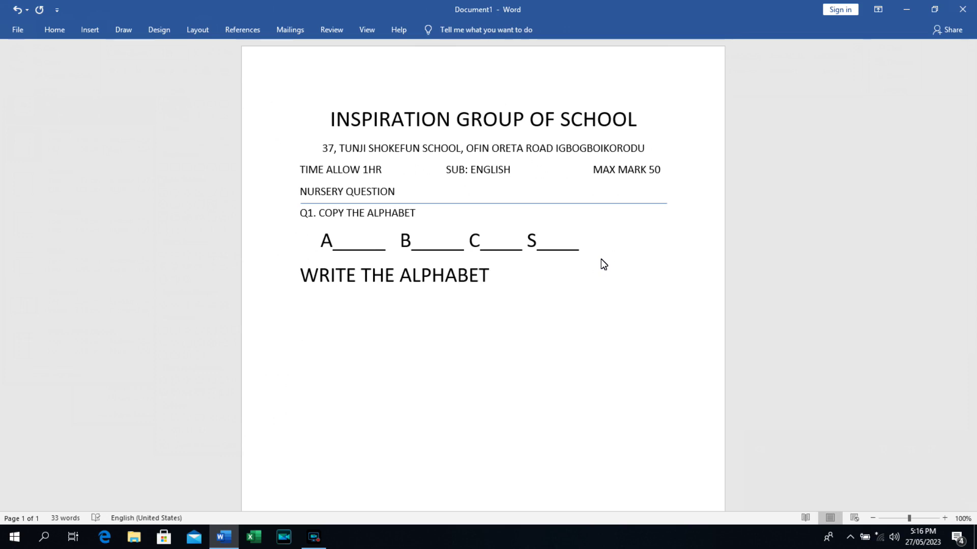
text( AGAINST )
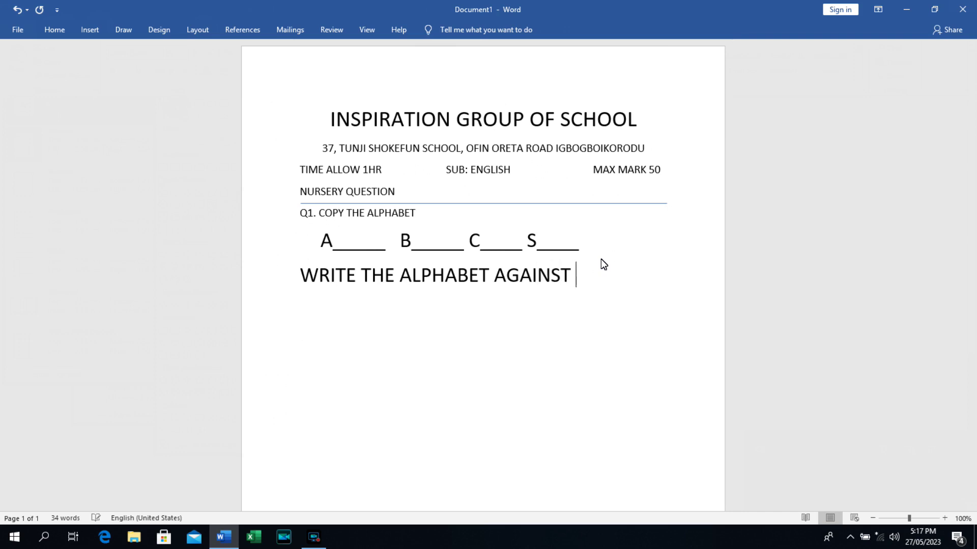
text(EACH OTHER)
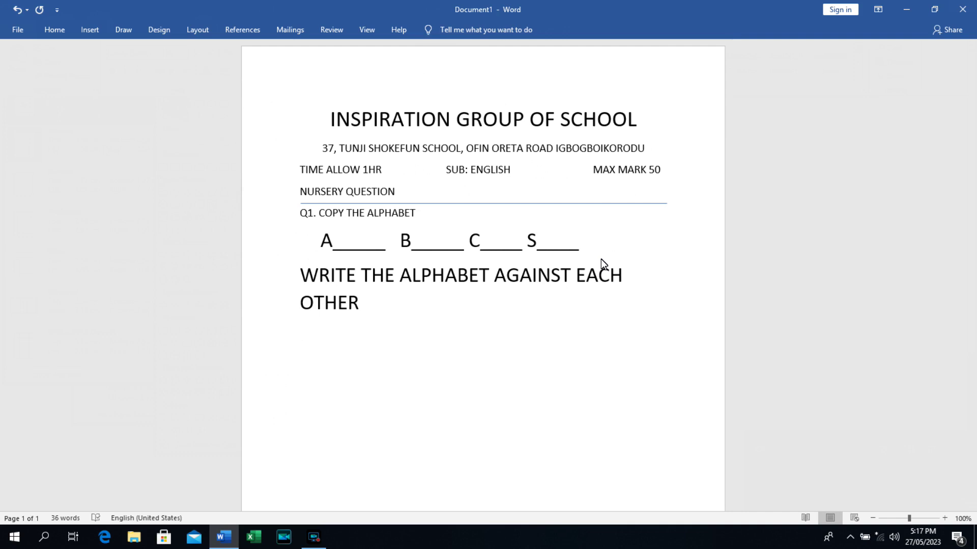
Step: Shrink the WRITE THE ALPHABET AGAINST EACH OTHER line to 22 pt
key(shift+Left)
key(shift+Left)
key(shift+Left)
key(shift+Left)
key(shift+Left)
key(shift+Left)
key(shift+Left)
key(shift+Left)
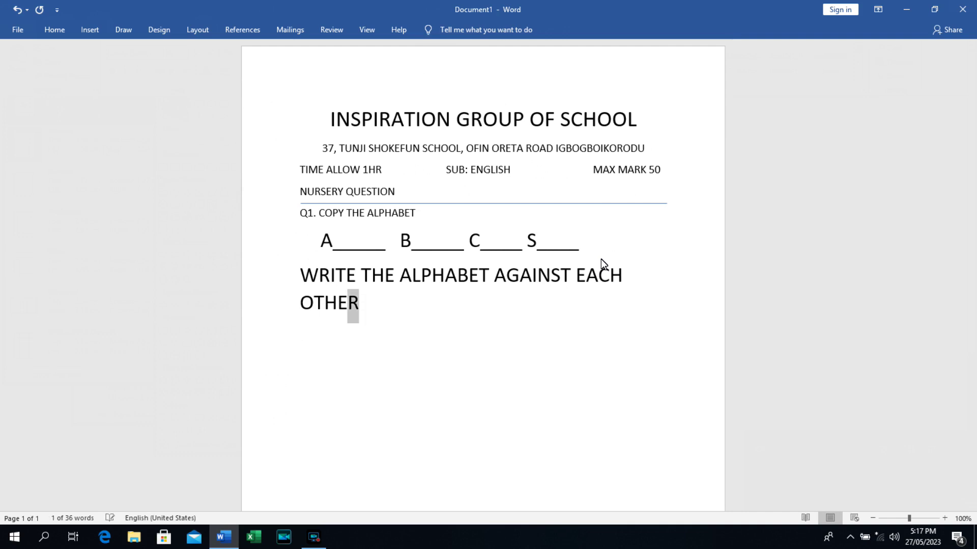
key(shift+Left)
key(shift+Left)
key(shift+Left)
key(shift+Left)
key(shift+Left)
key(shift+Left)
key(shift+Left)
key(shift+Left)
key(shift+Left)
key(shift+Left)
key(shift+Left)
key(shift+Left)
key(shift+Left)
key(shift+Left)
key(shift+Left)
key(shift+Left)
key(shift+Left)
key(shift+Left)
key(shift+Left)
key(shift+Left)
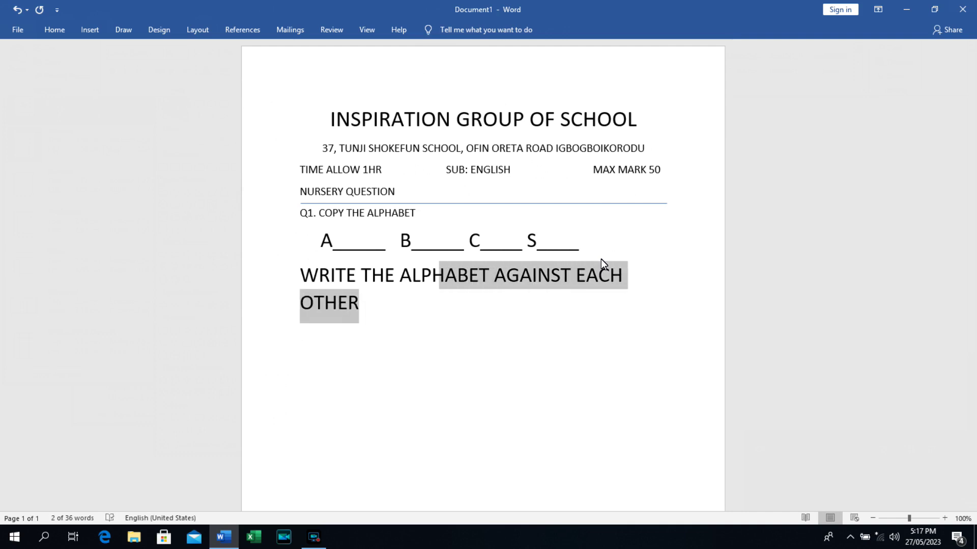
key(shift+Left)
key(shift+Left)
key(shift+Left)
key(shift+Left)
key(shift+Left)
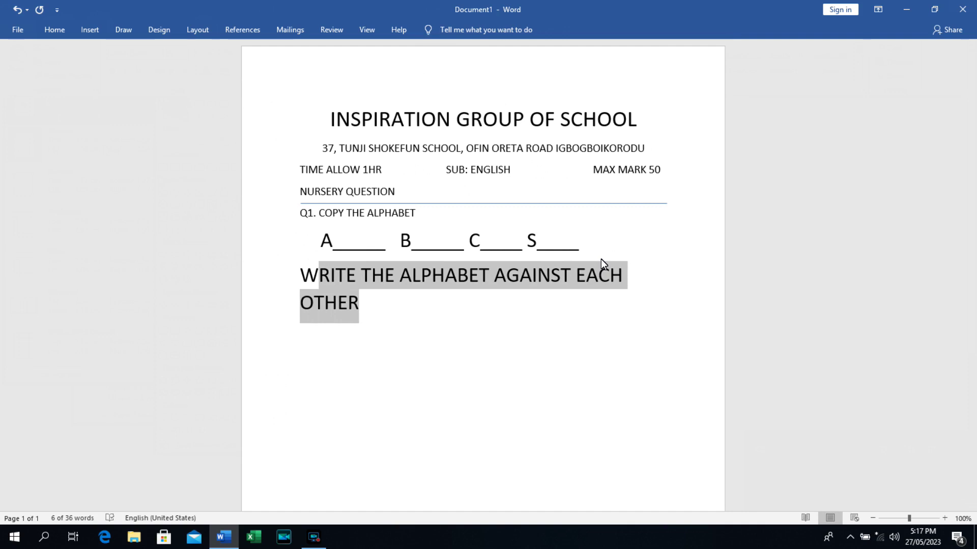
click(45, 31)
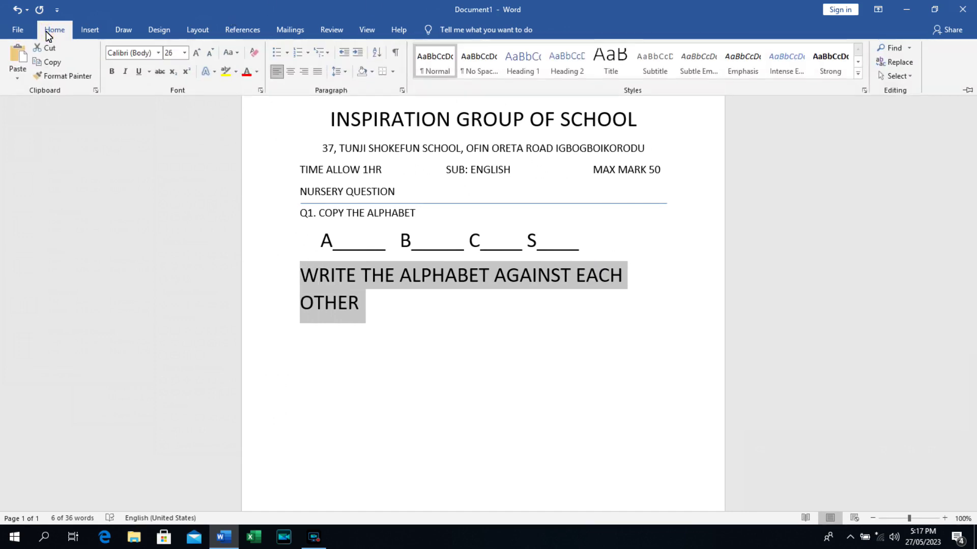
click(210, 53)
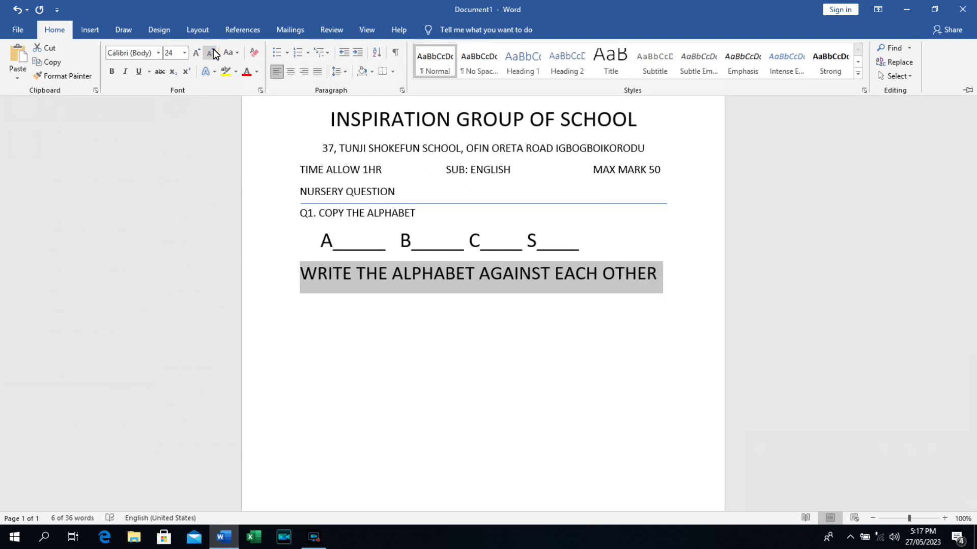
click(210, 53)
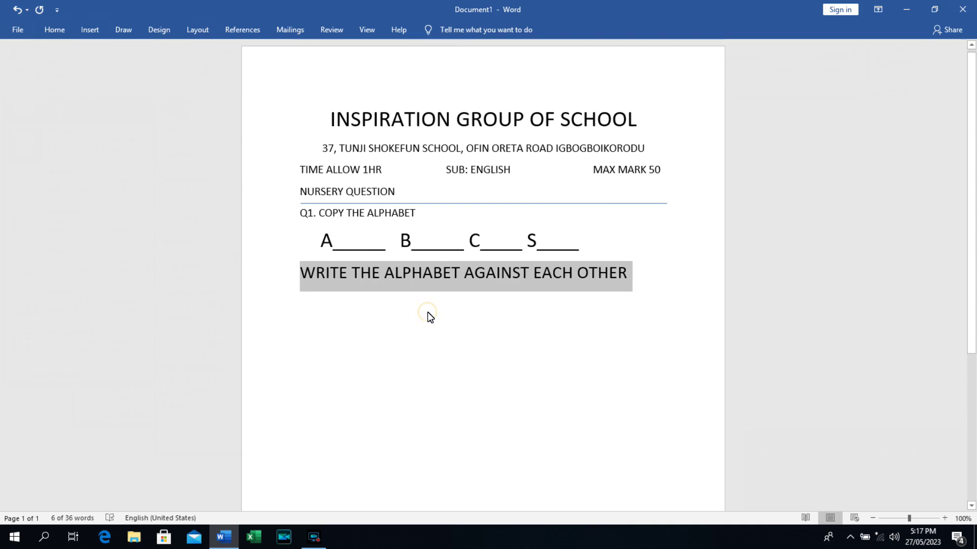
click(427, 313)
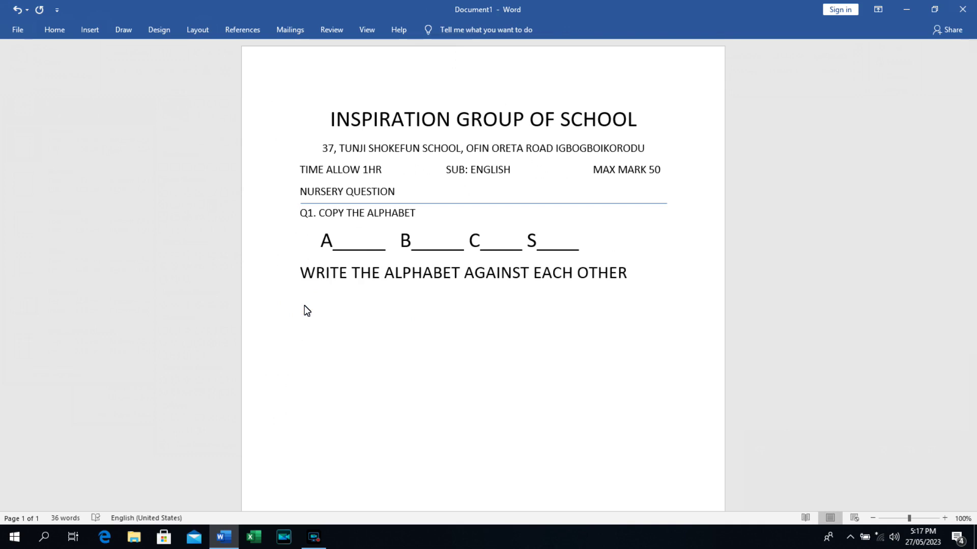
Step: Draw a blue rectangle square below the WRITE THE ALPHABET AGAINST EACH OTHER line
click(91, 29)
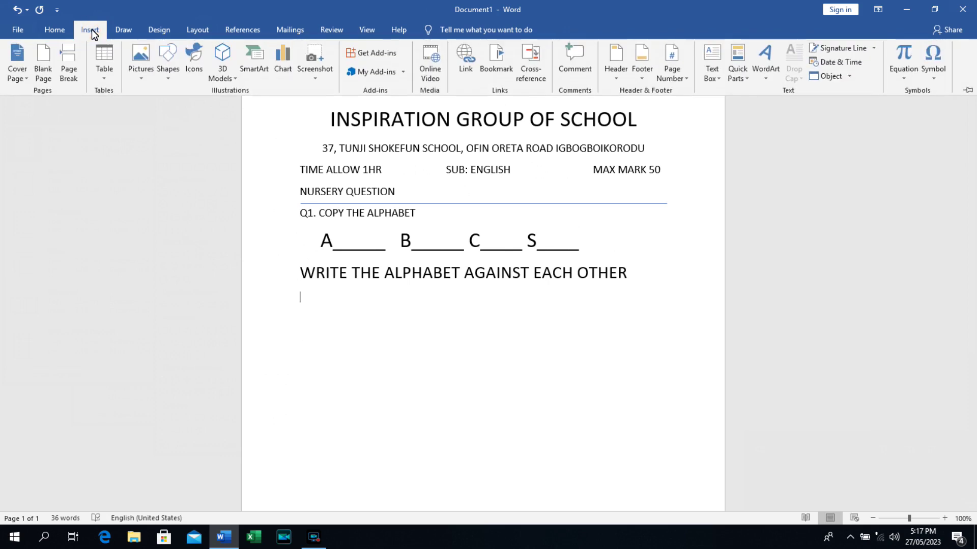
click(169, 68)
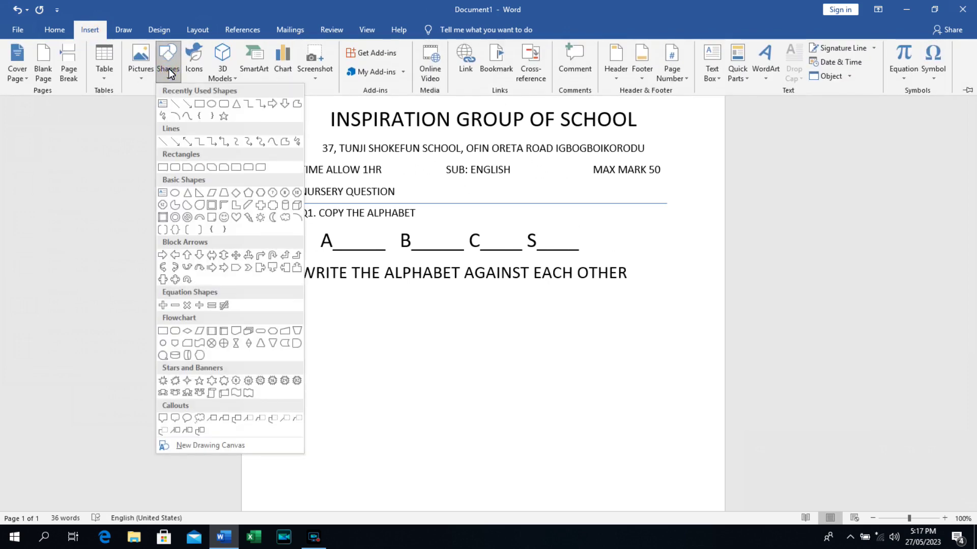
click(198, 105)
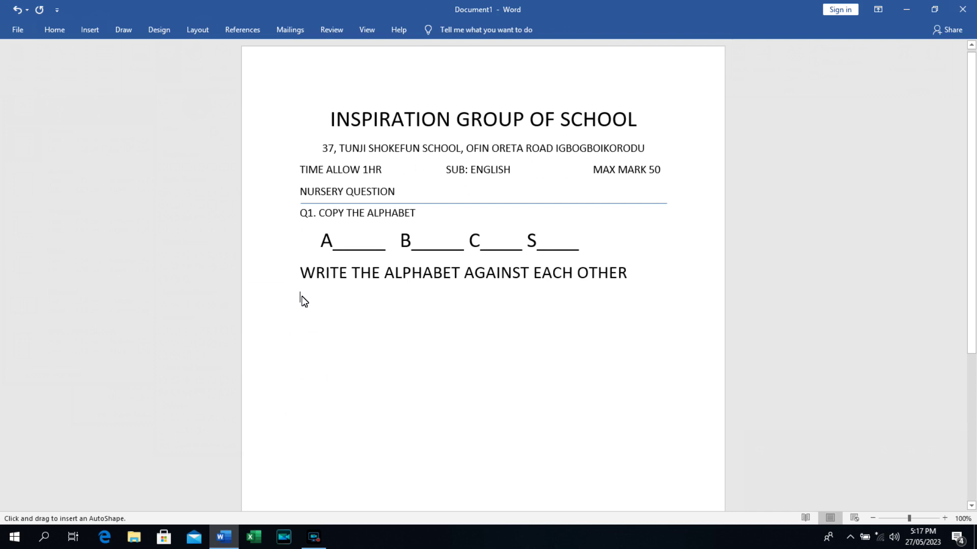
mouse_move(301, 297)
mouse_down()
mouse_move(322, 327)
mouse_move(379, 360)
mouse_move(378, 372)
mouse_up()
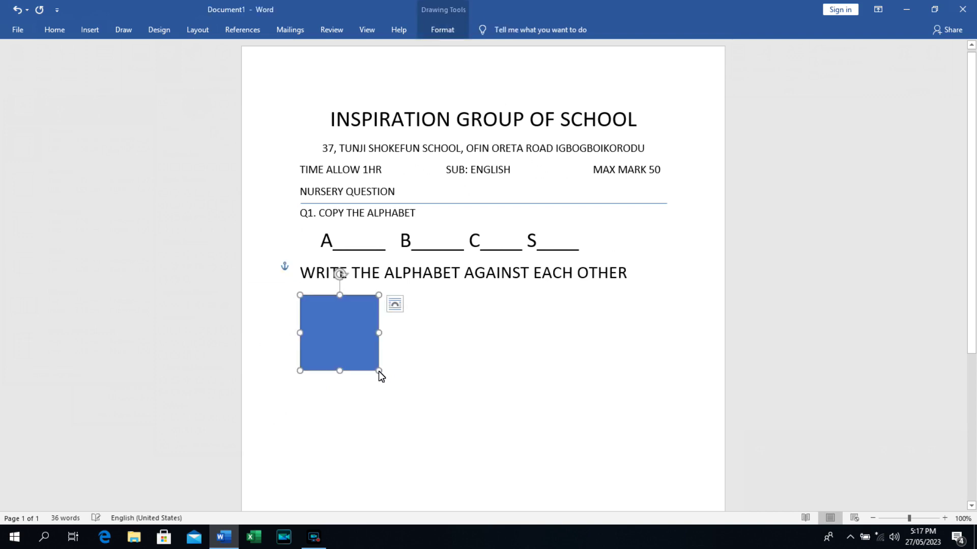
right_click(339, 279)
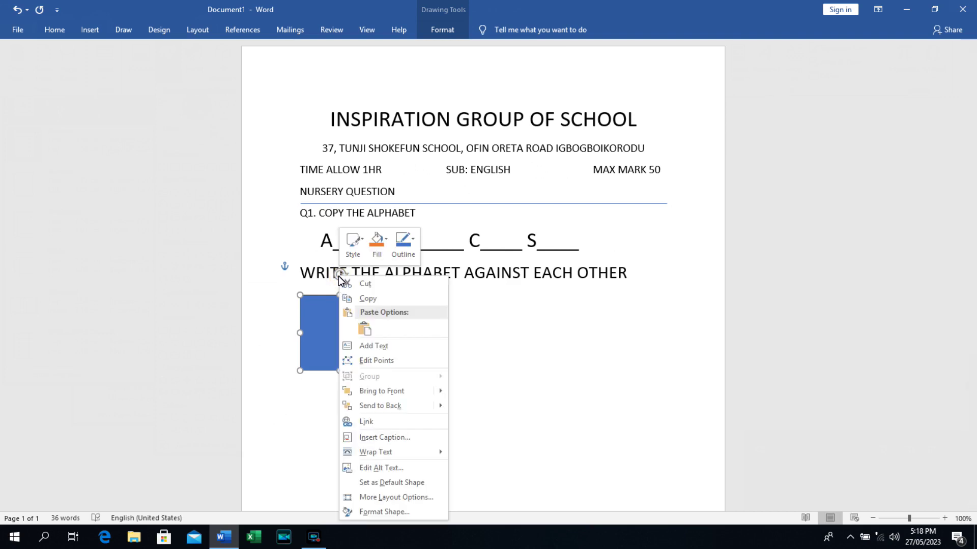
Step: Set the square to No Fill, then choose a Picture fill for it
click(383, 252)
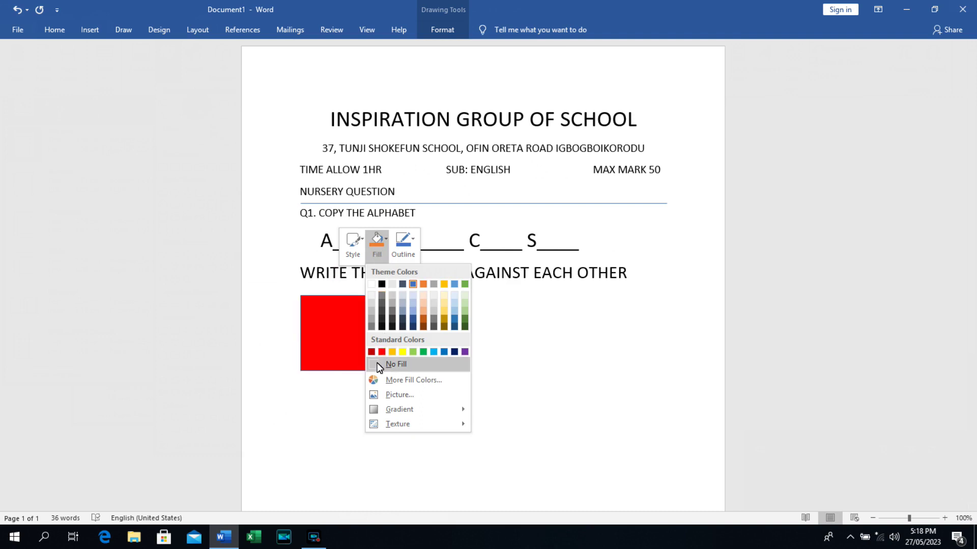
click(377, 364)
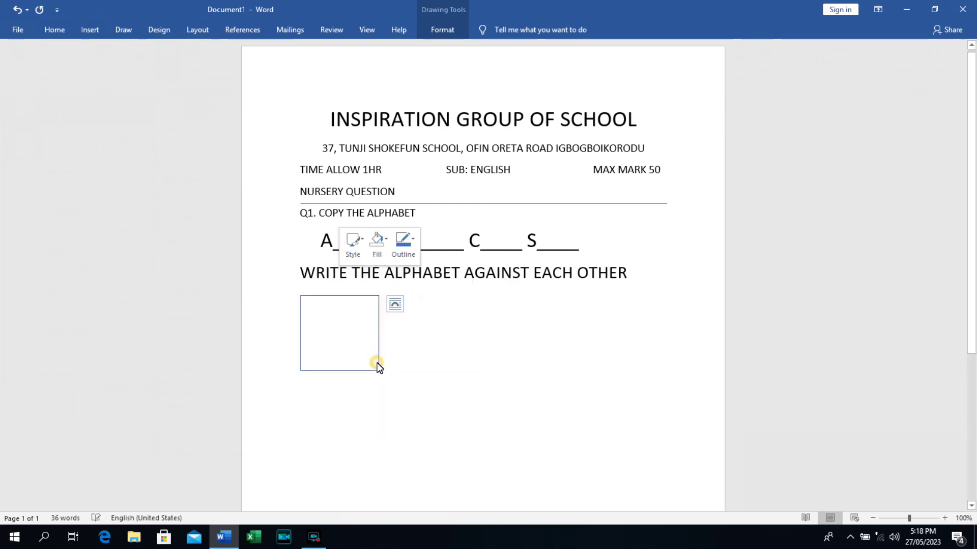
click(384, 242)
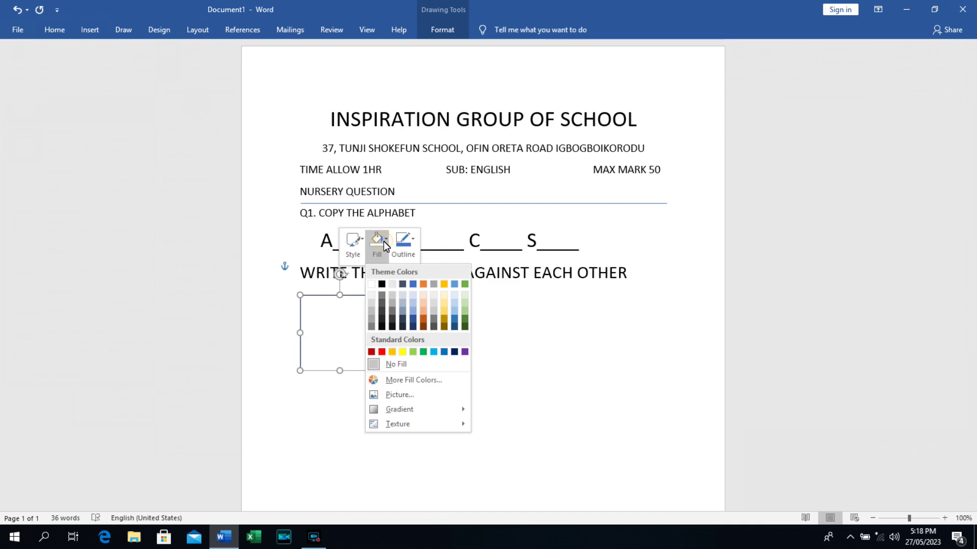
click(397, 394)
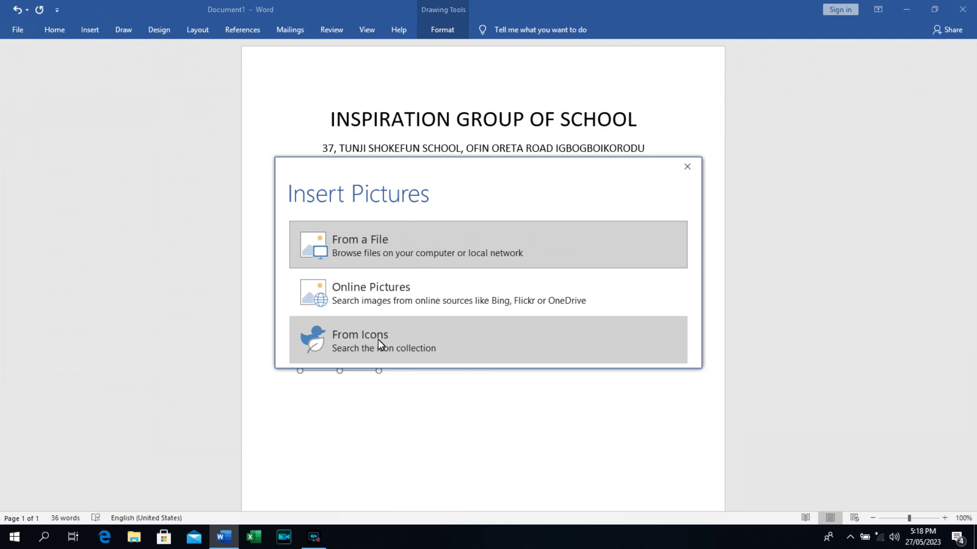
Step: Browse from file to the Desktop's tutorial resource folder for the square's picture
click(397, 249)
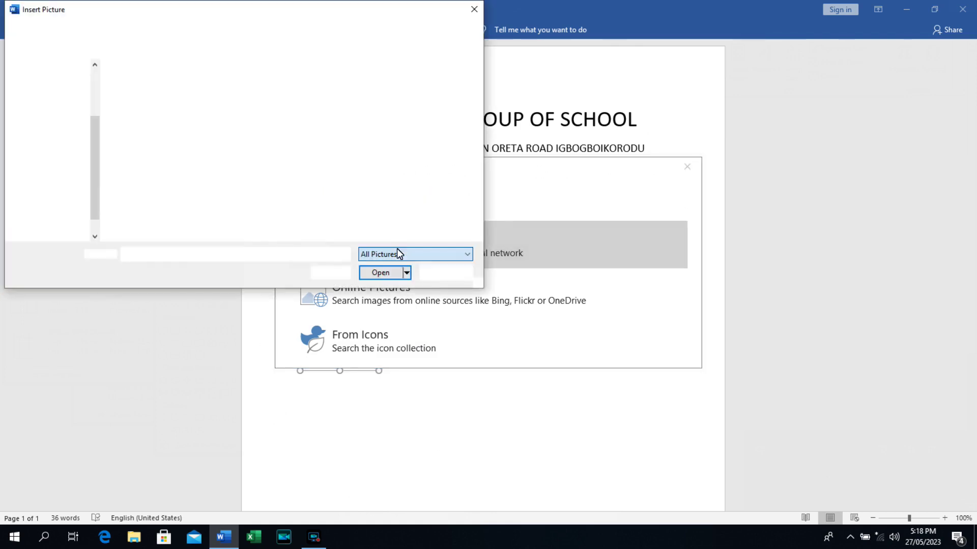
click(397, 249)
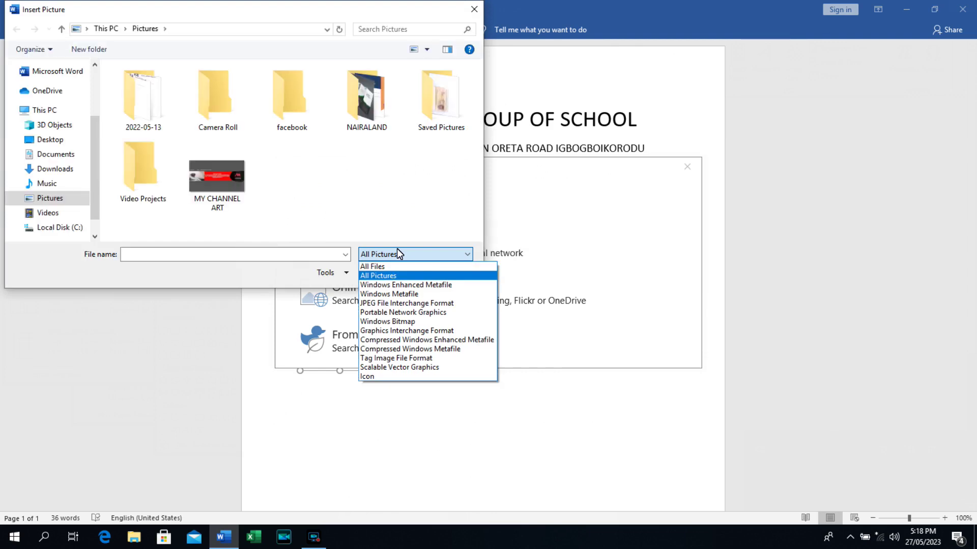
click(60, 142)
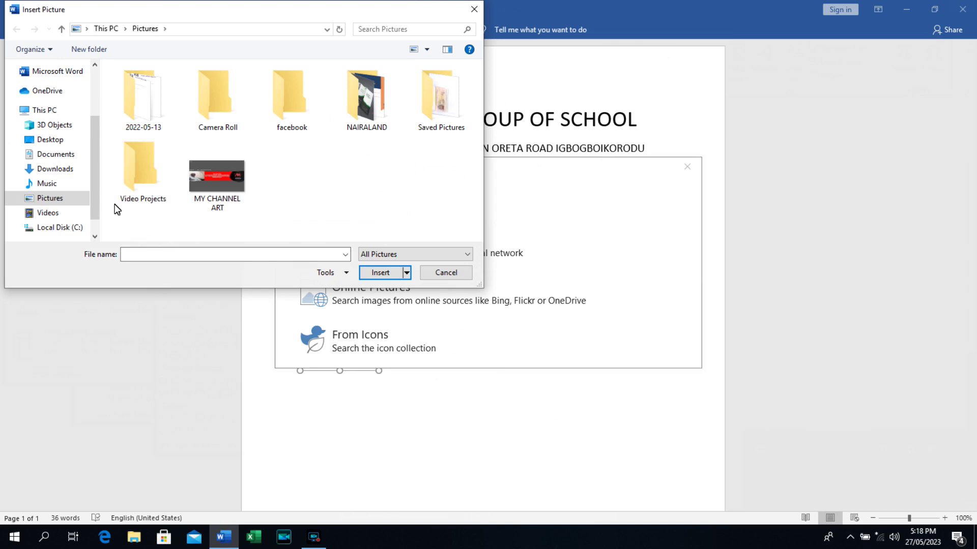
click(54, 138)
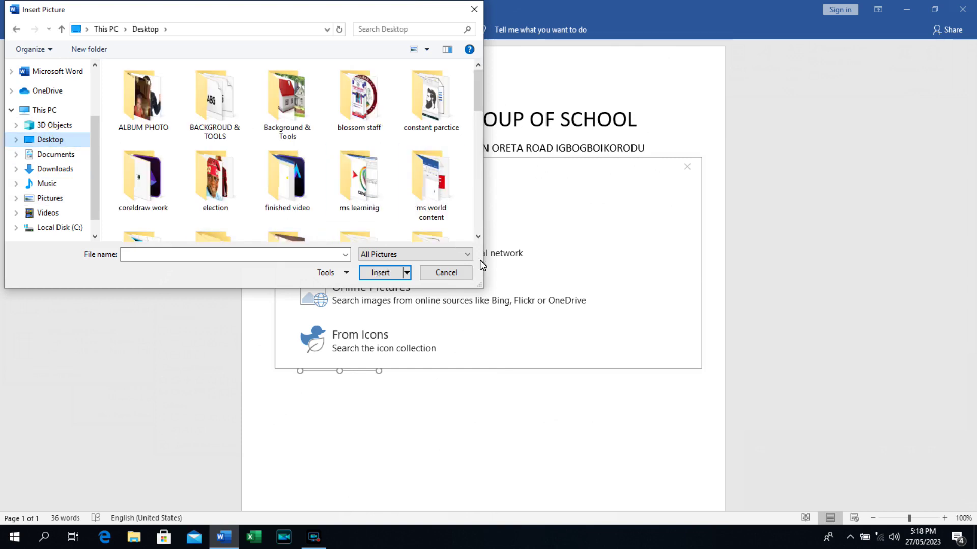
click(478, 236)
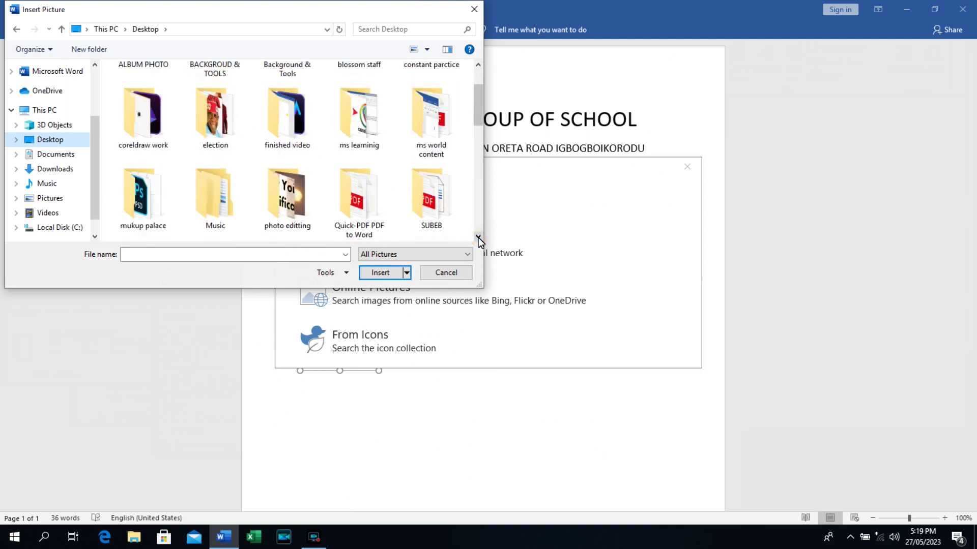
click(478, 237)
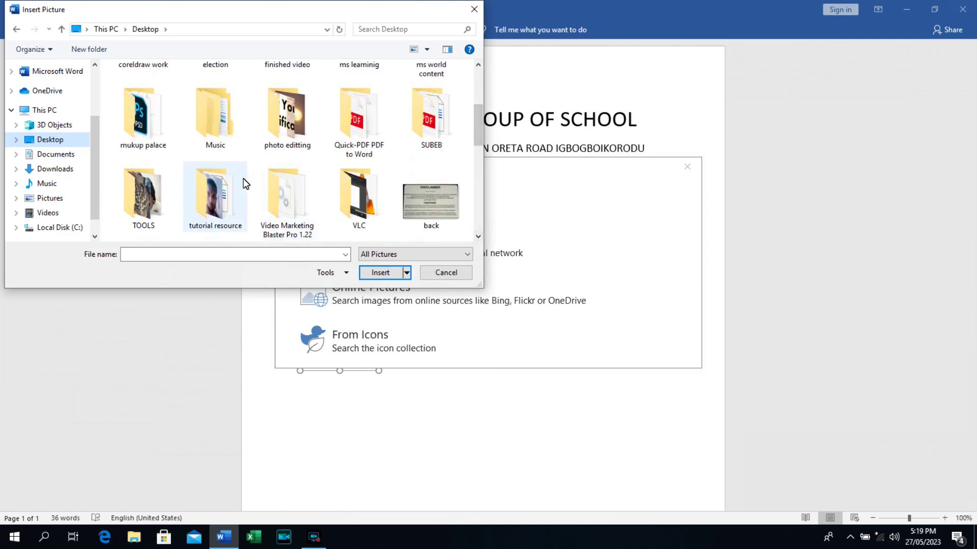
double_click(226, 197)
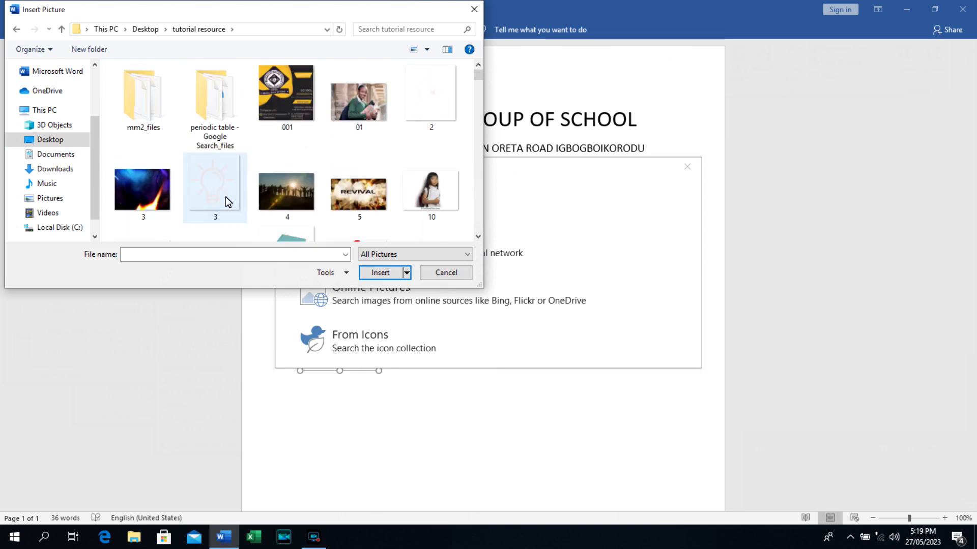
Step: Insert the apple1 picture into the square
click(478, 237)
click(479, 237)
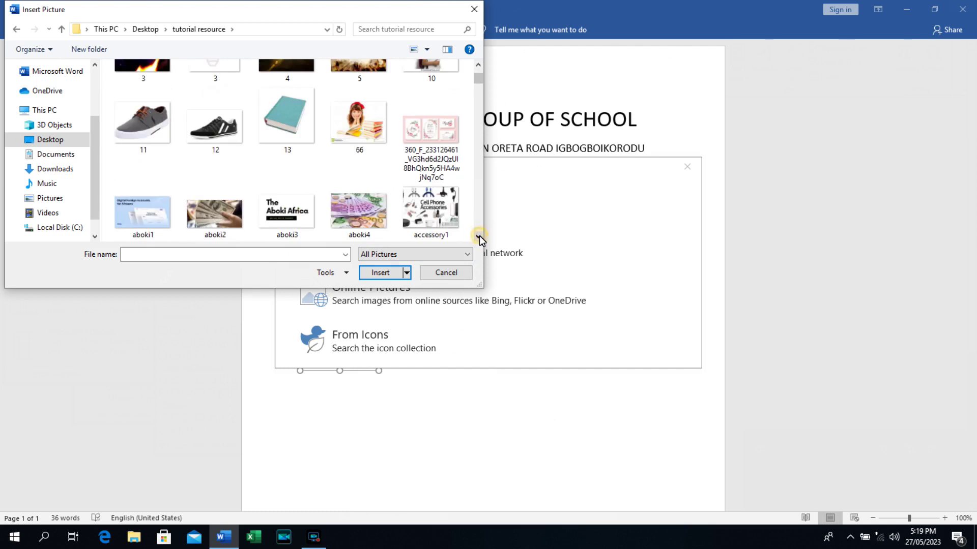
click(478, 237)
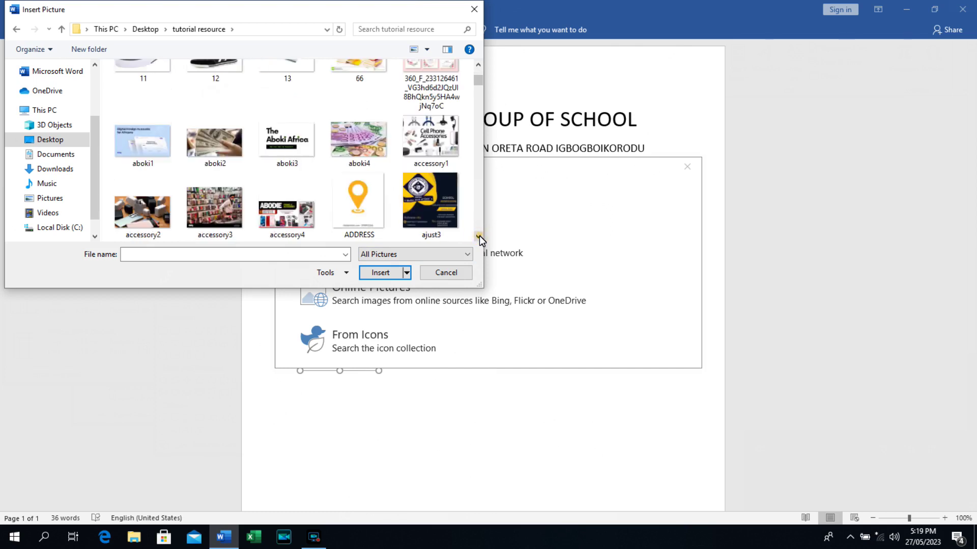
click(477, 66)
click(477, 67)
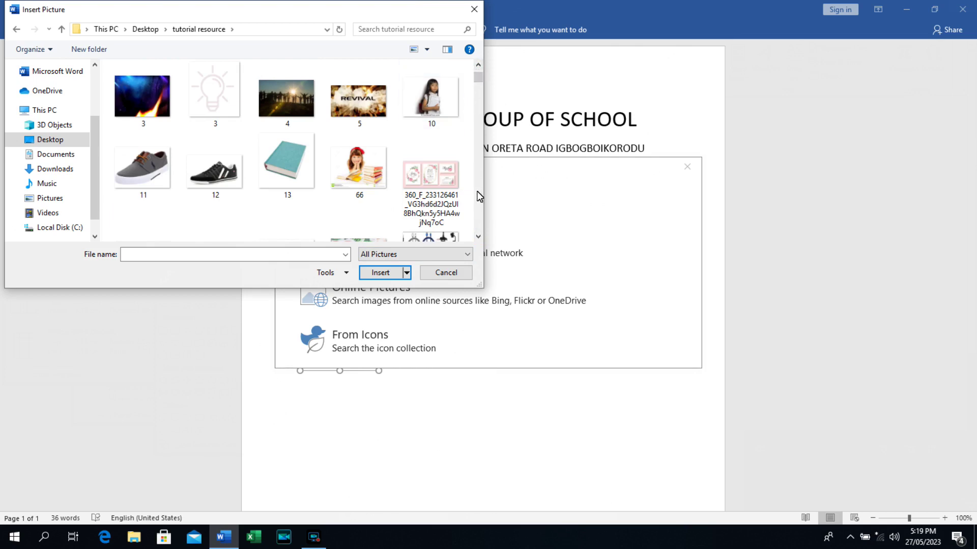
click(478, 237)
click(478, 236)
click(478, 236)
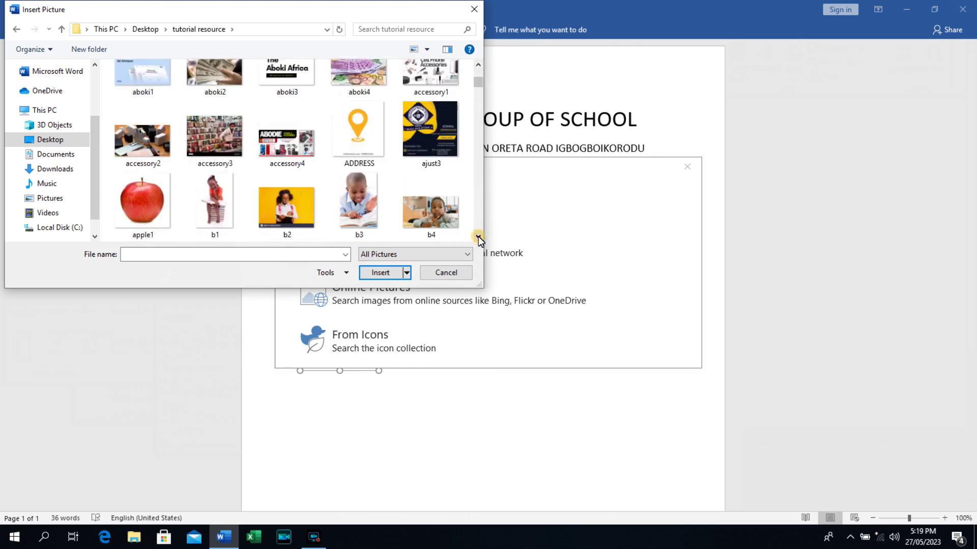
click(154, 195)
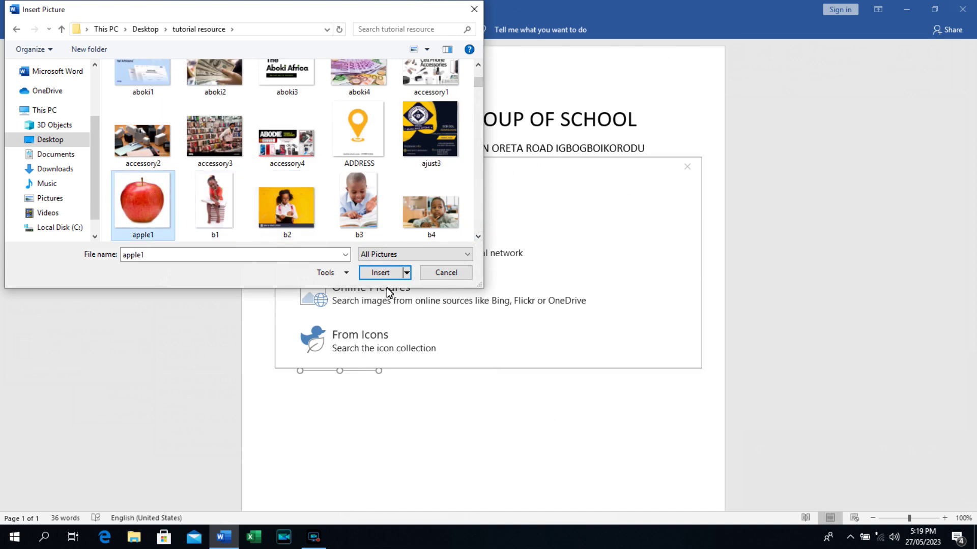
click(385, 274)
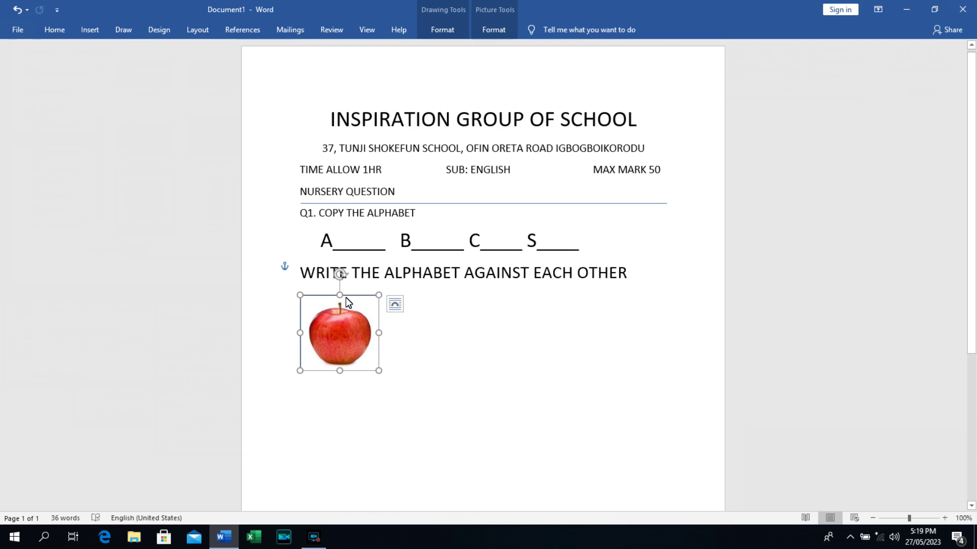
Step: Ctrl+drag copies of the apple picture rightward to form a row of four boxes
drag(346, 297, 432, 298)
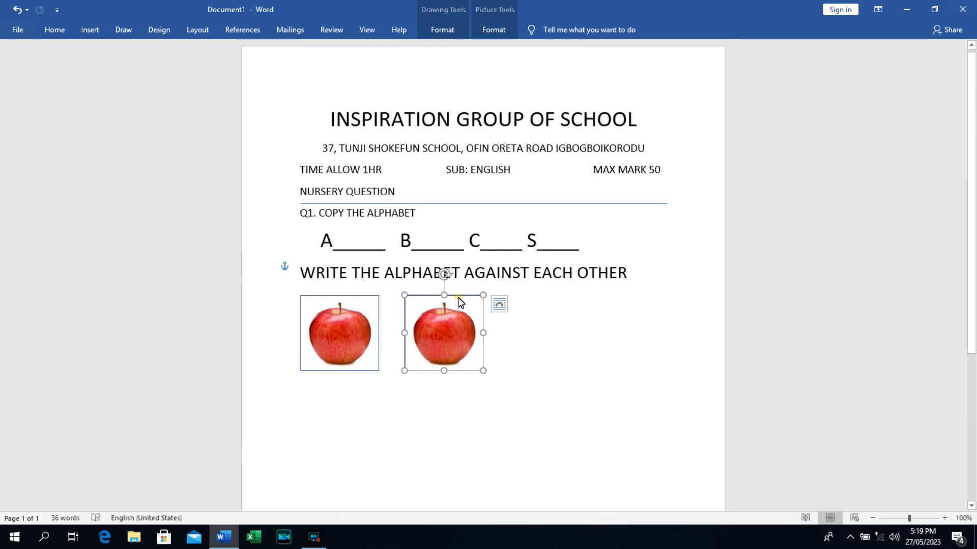
drag(458, 297, 653, 295)
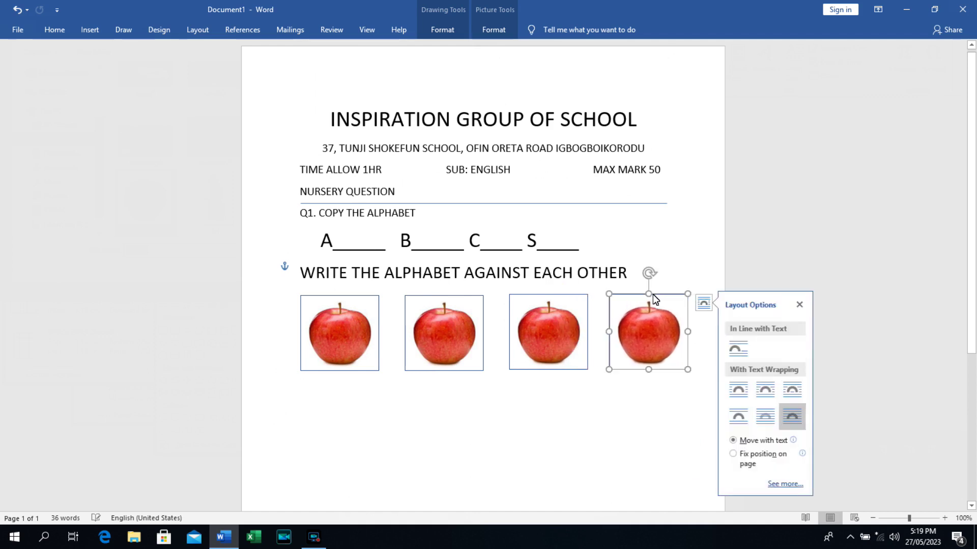
click(462, 323)
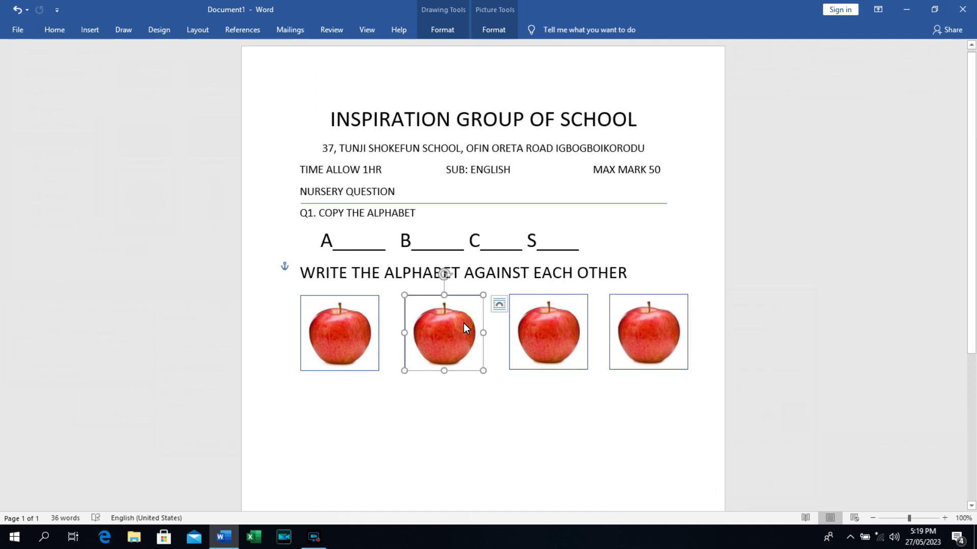
Step: Replace the second box's apple with the blue book image 13 as a picture fill
right_click(444, 275)
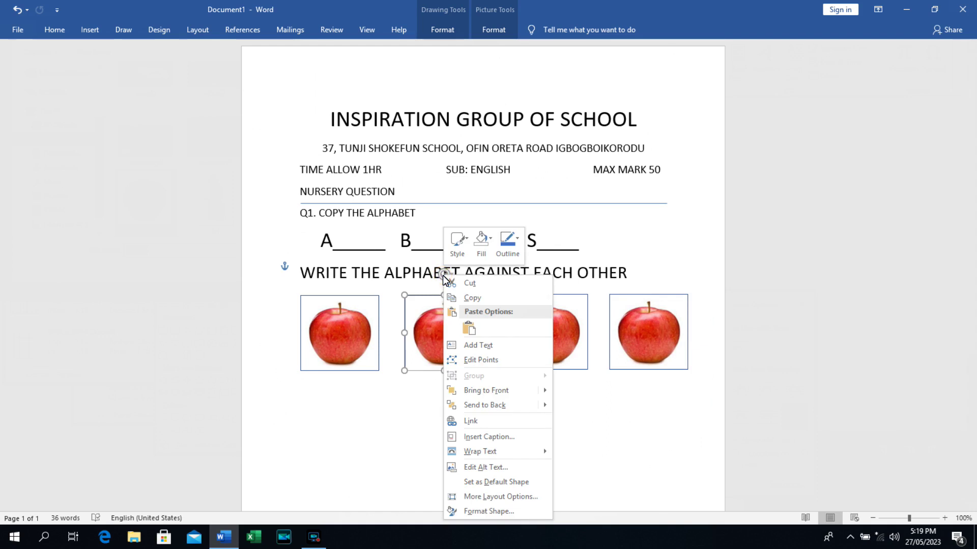
click(479, 249)
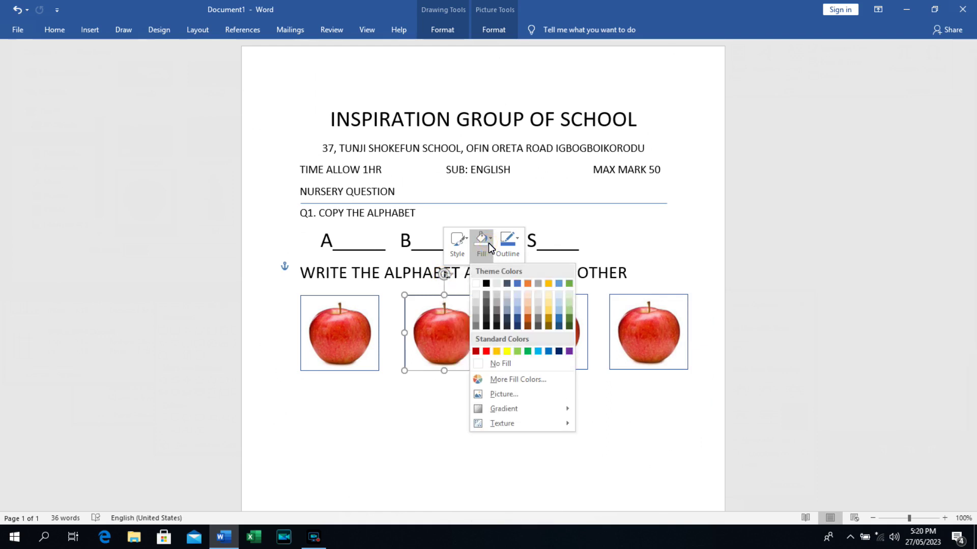
click(500, 396)
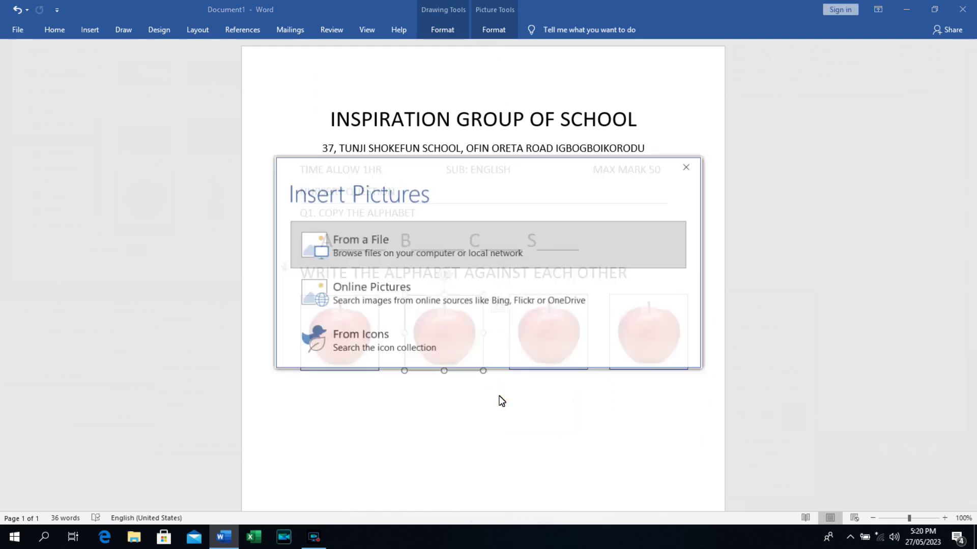
click(489, 246)
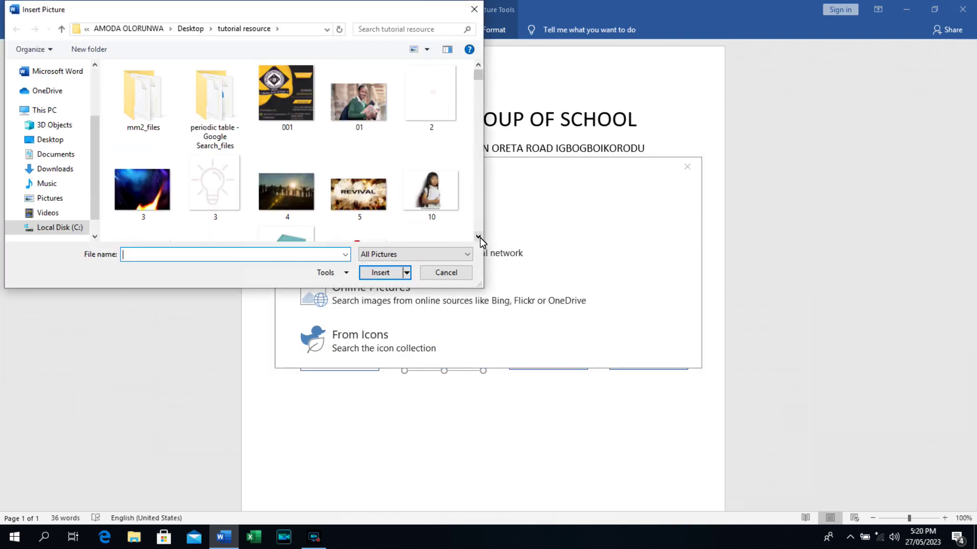
click(478, 237)
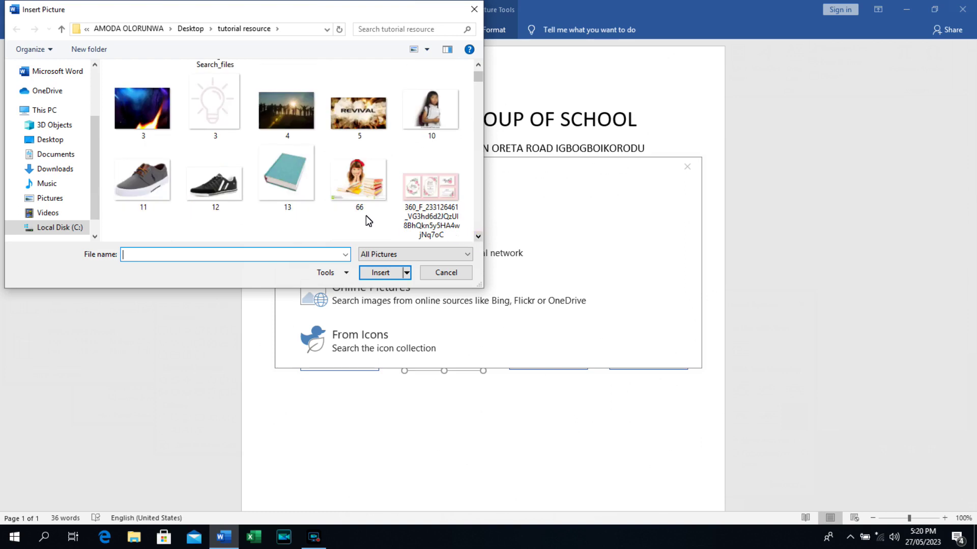
click(289, 170)
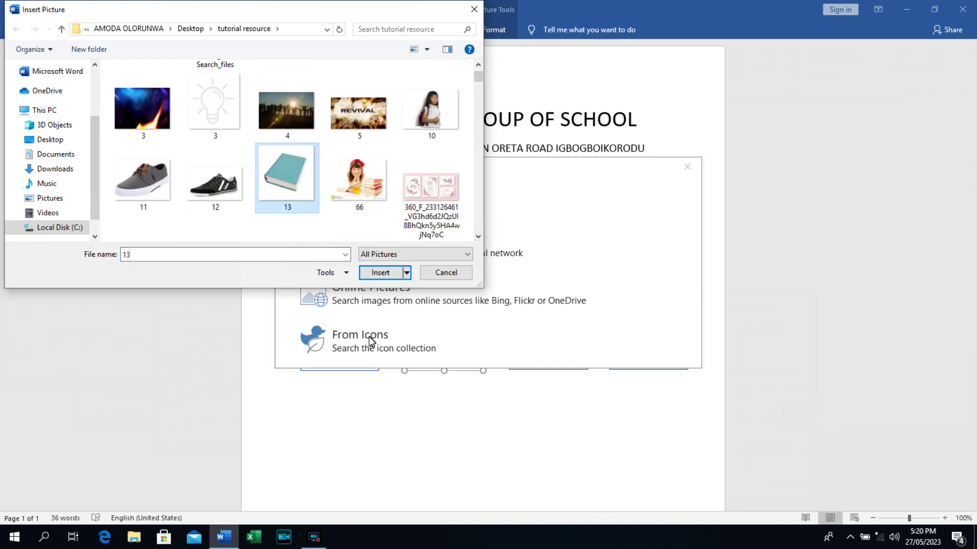
click(393, 270)
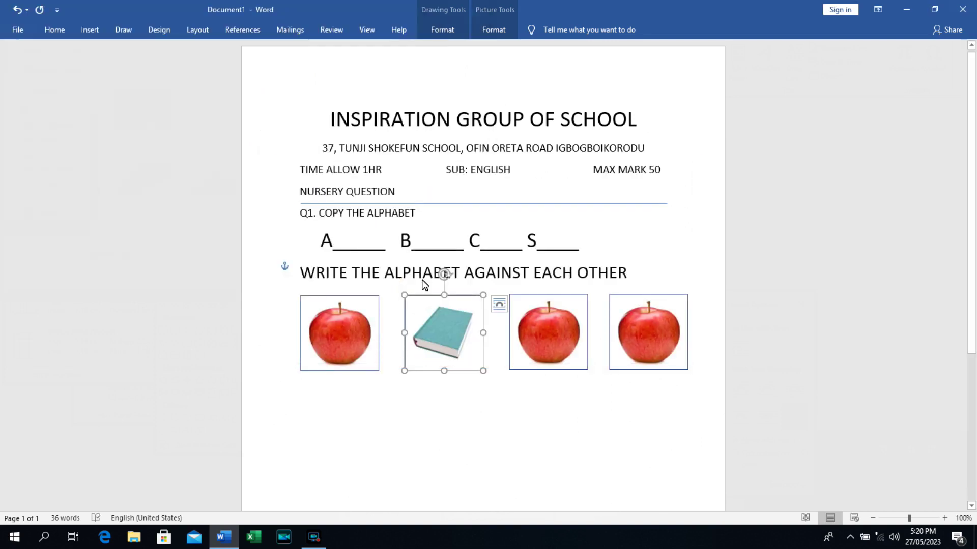
click(552, 298)
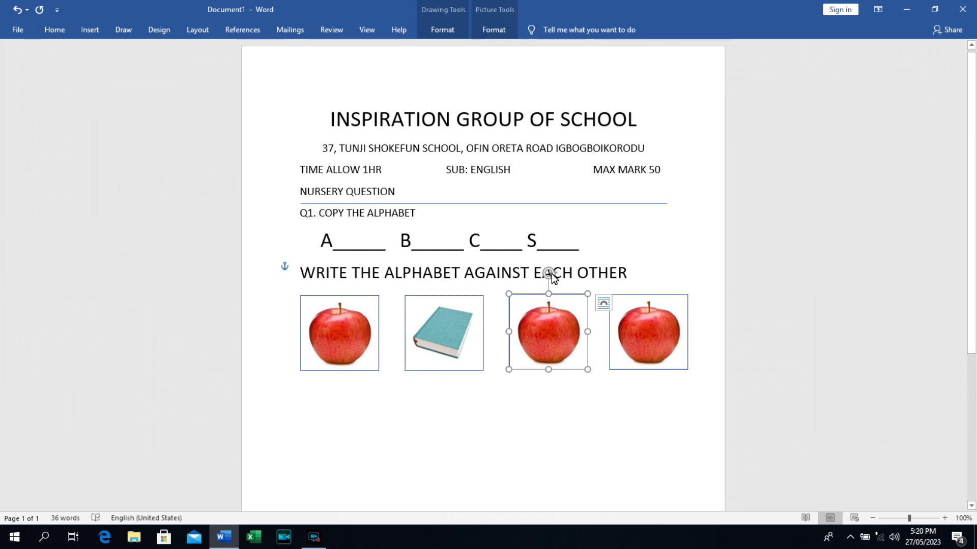
Step: Fill the third box with the shoe image 12 from the tutorial resource folder
right_click(551, 274)
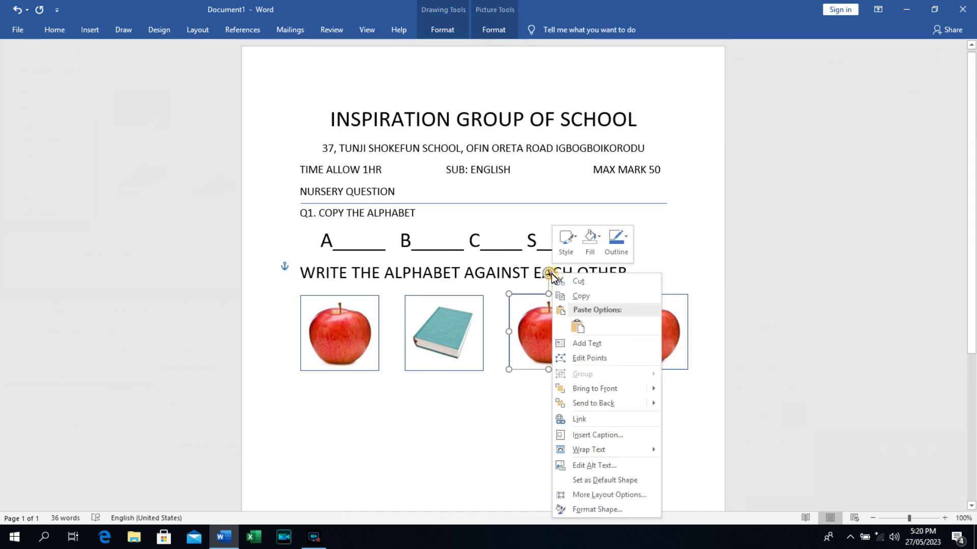
click(593, 236)
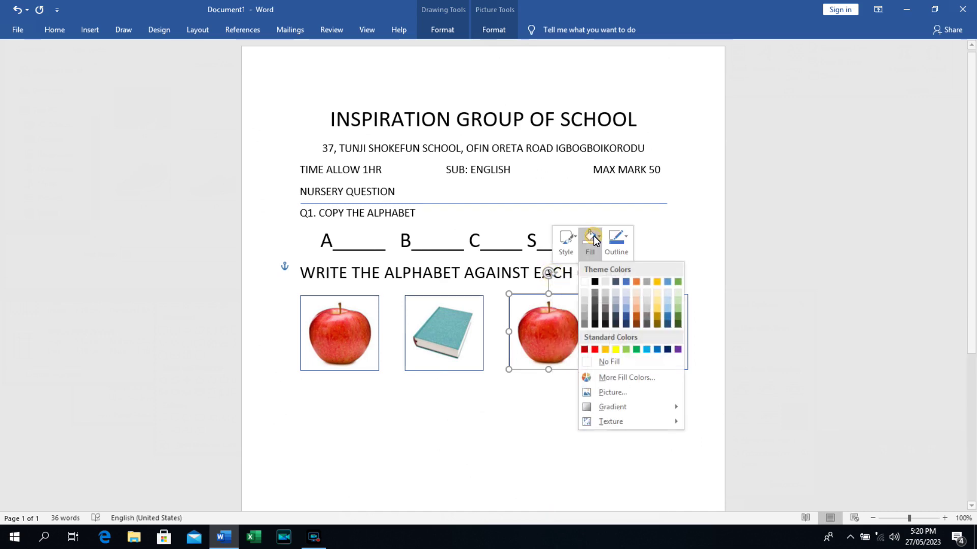
click(605, 391)
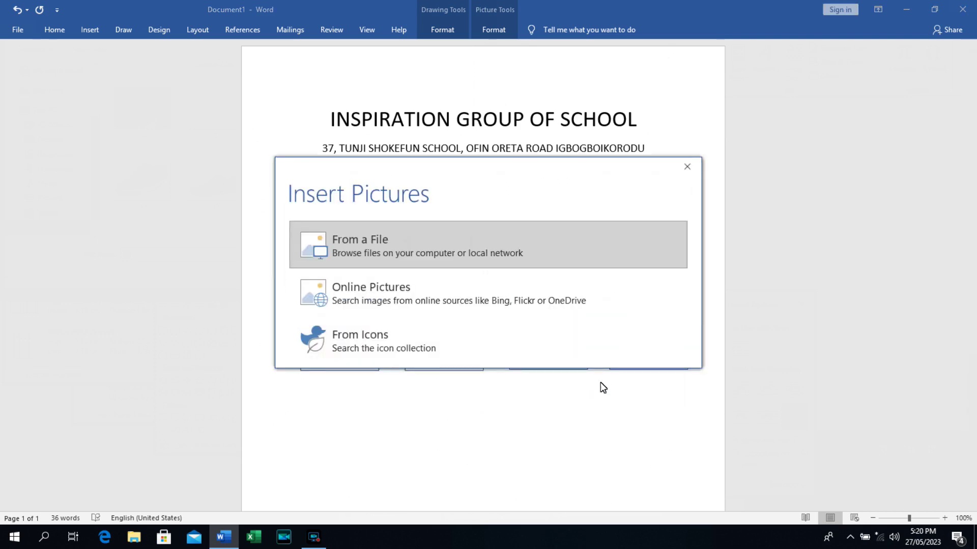
click(537, 233)
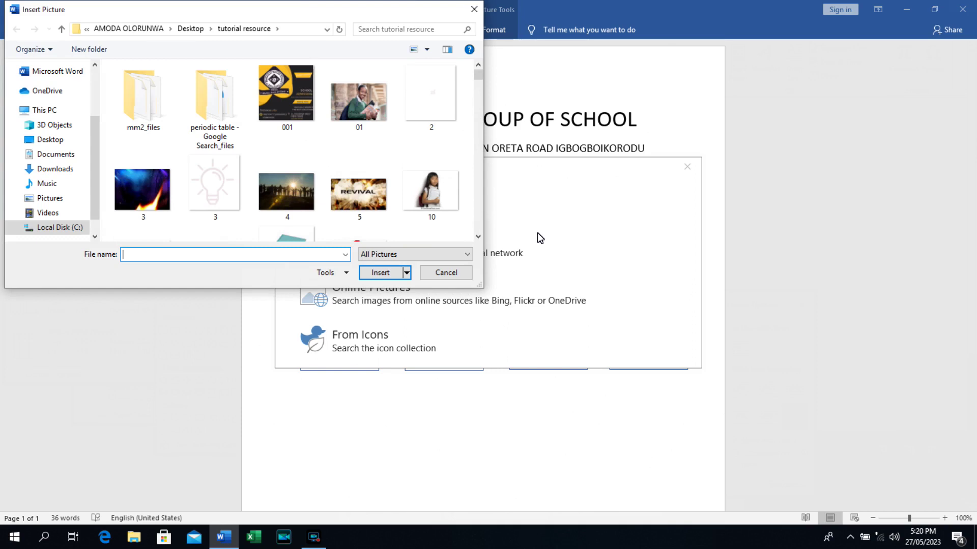
click(478, 236)
click(478, 237)
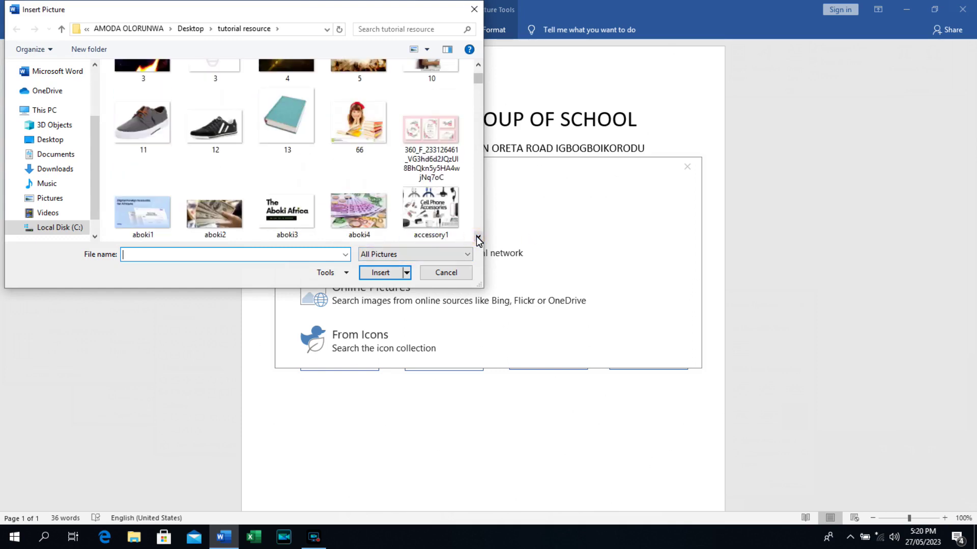
double_click(225, 127)
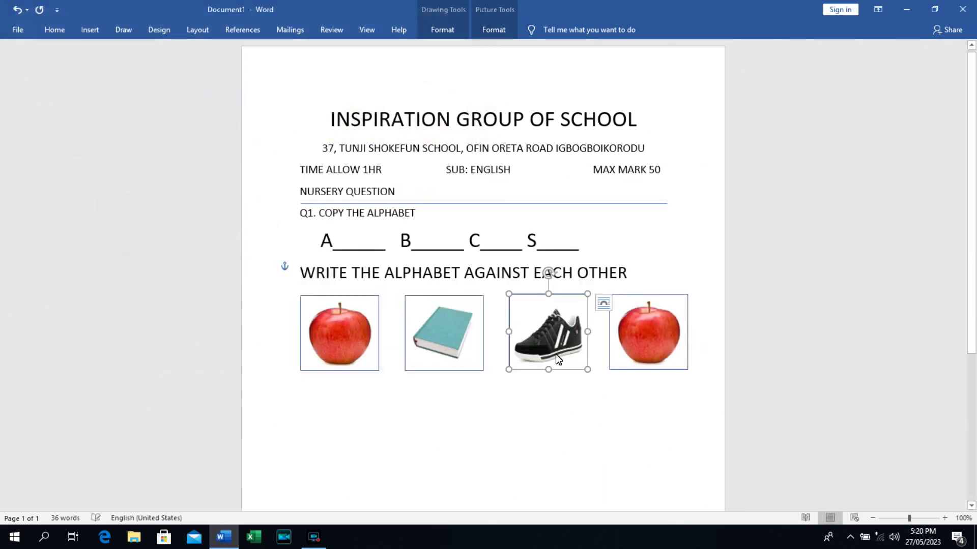
Step: Start a picture fill from file for the fourth apple box
click(648, 300)
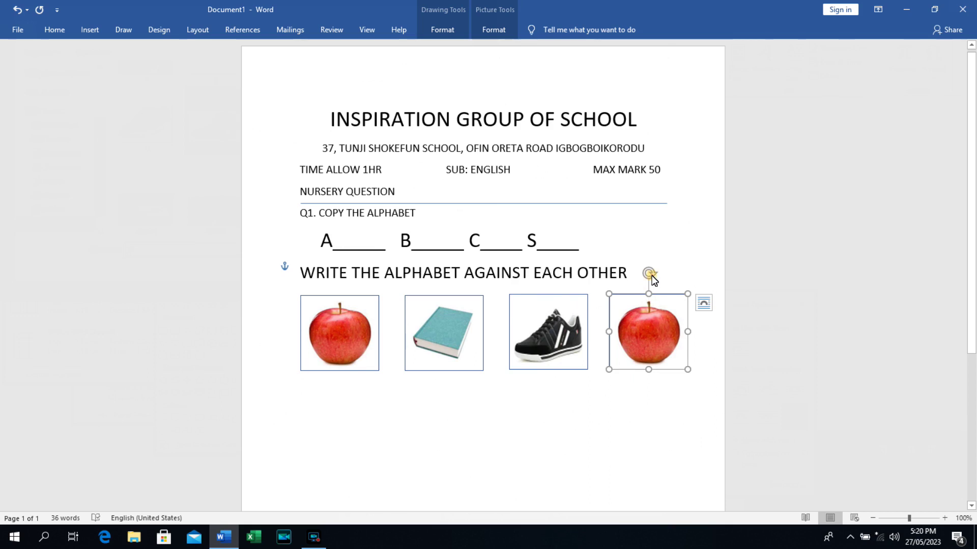
right_click(652, 275)
click(695, 241)
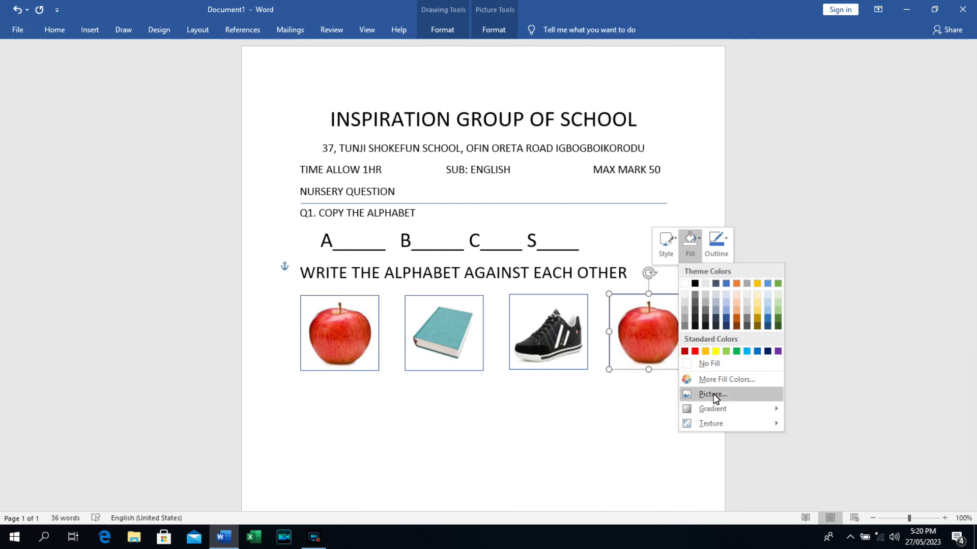
click(713, 394)
click(588, 245)
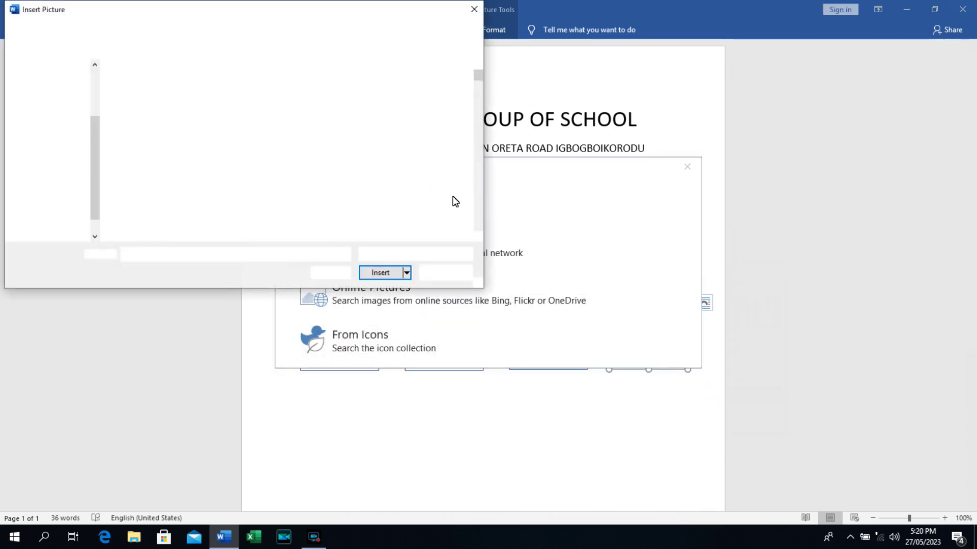
Step: Insert the banana2 image into the fourth box
click(479, 237)
drag(479, 237, 478, 237)
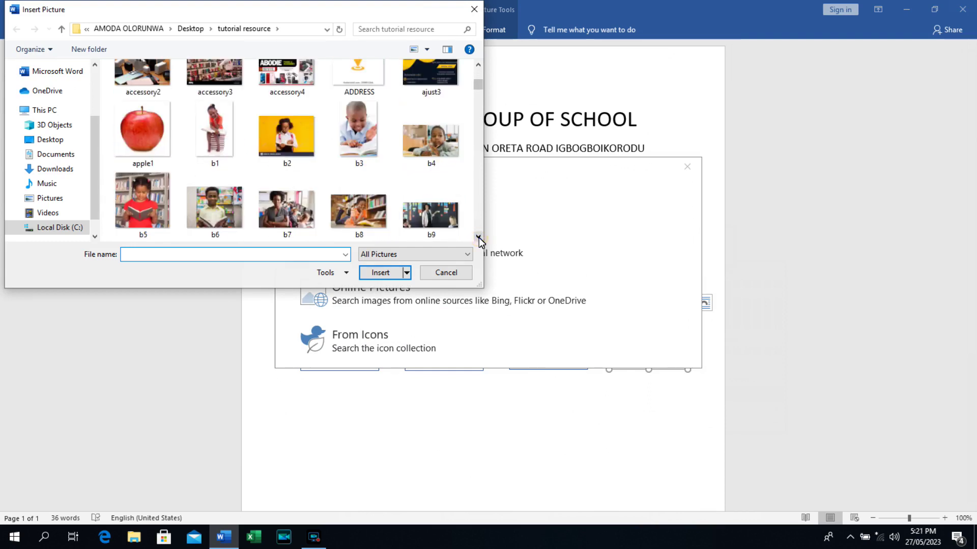
click(478, 237)
click(478, 237)
click(478, 237)
click(478, 237)
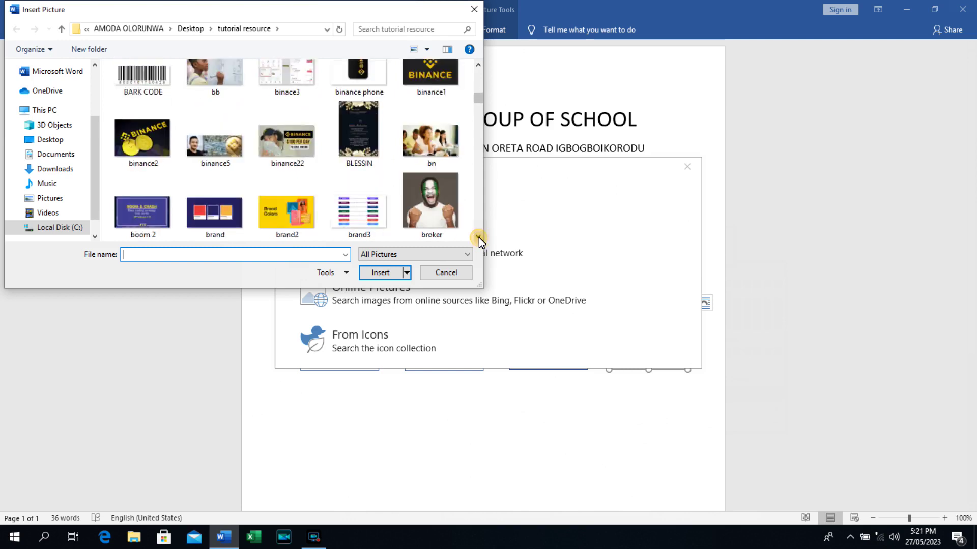
click(478, 65)
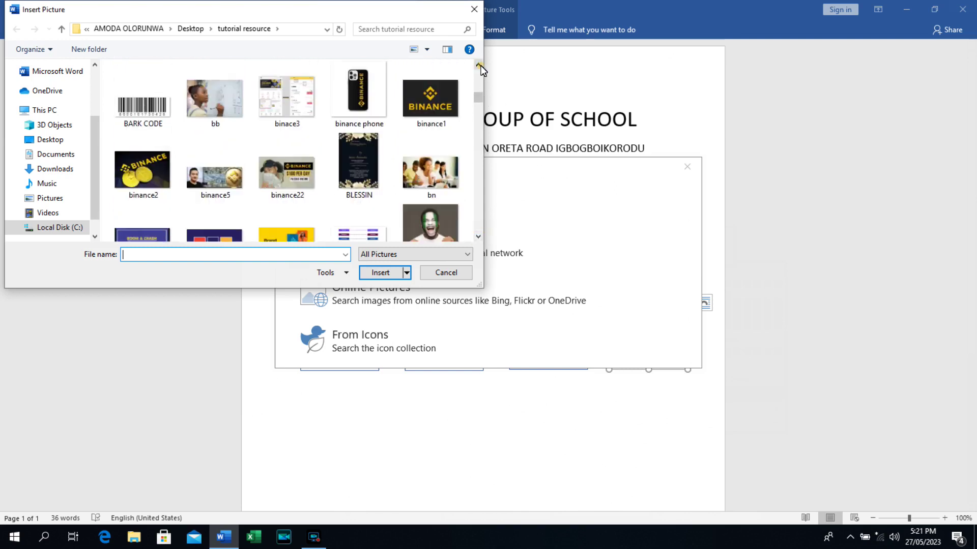
click(478, 65)
click(136, 81)
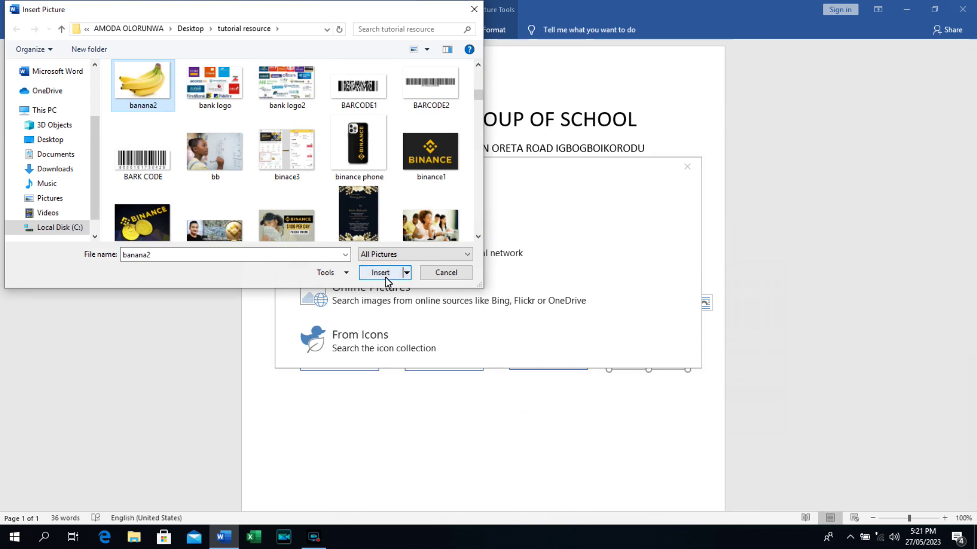
click(381, 273)
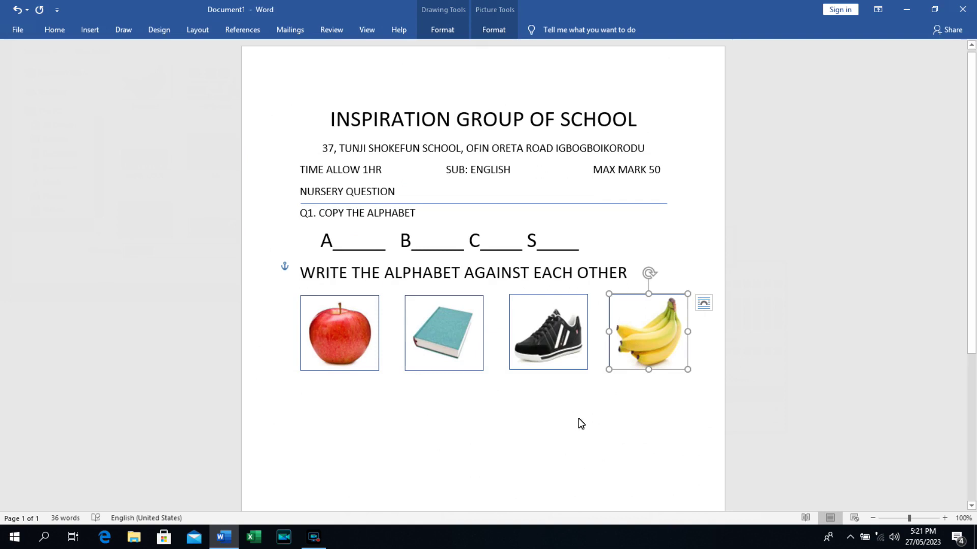
Step: Place the cursor on a new line below the four pictures
click(330, 396)
double_click(294, 401)
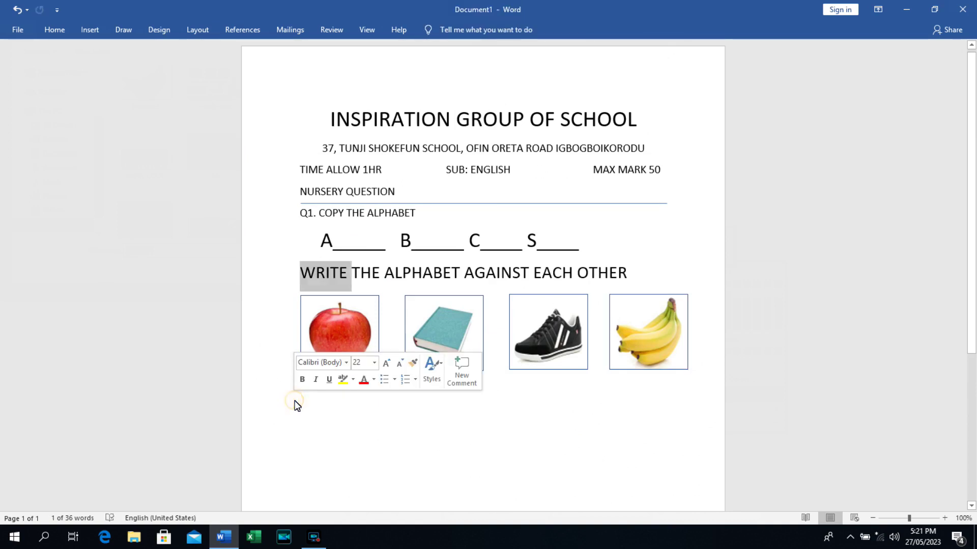
shift+click(287, 407)
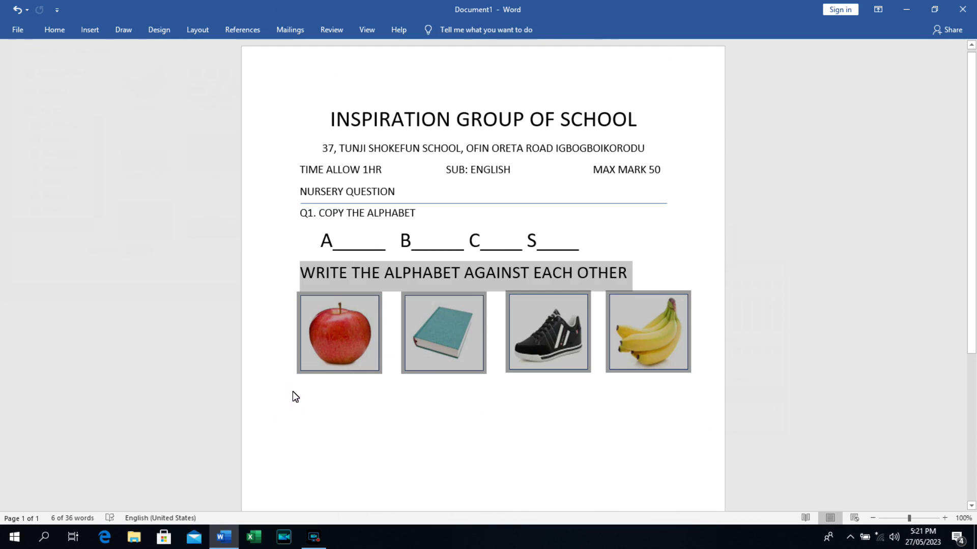
double_click(294, 398)
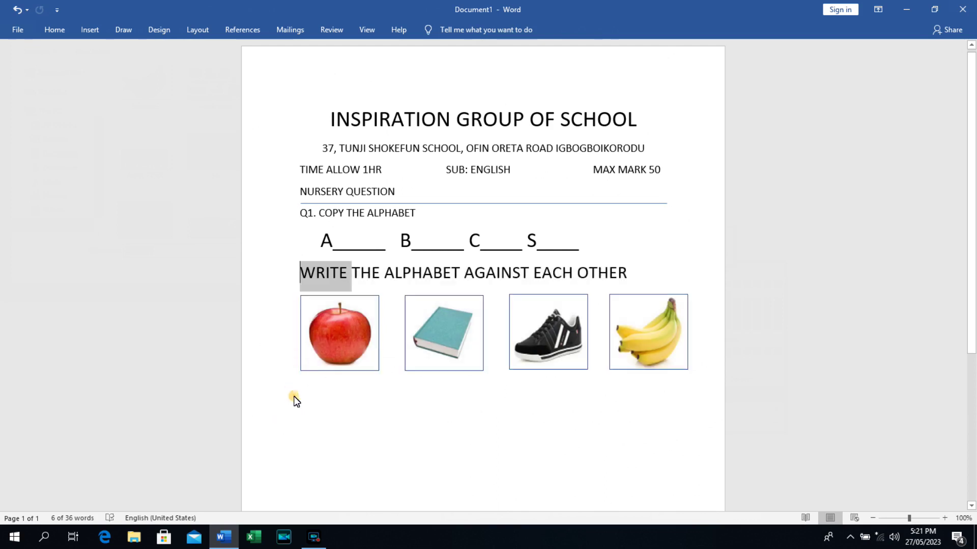
key(Left)
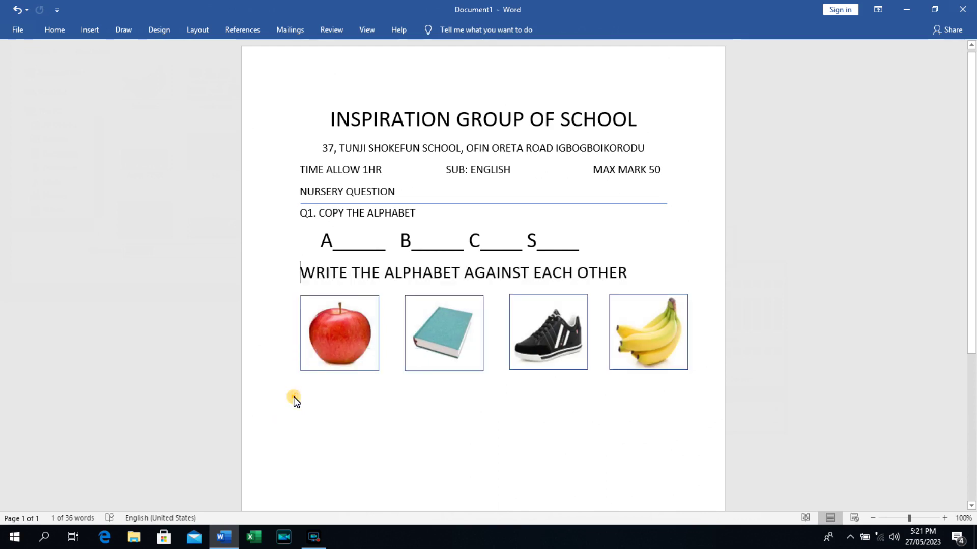
shift+click(295, 402)
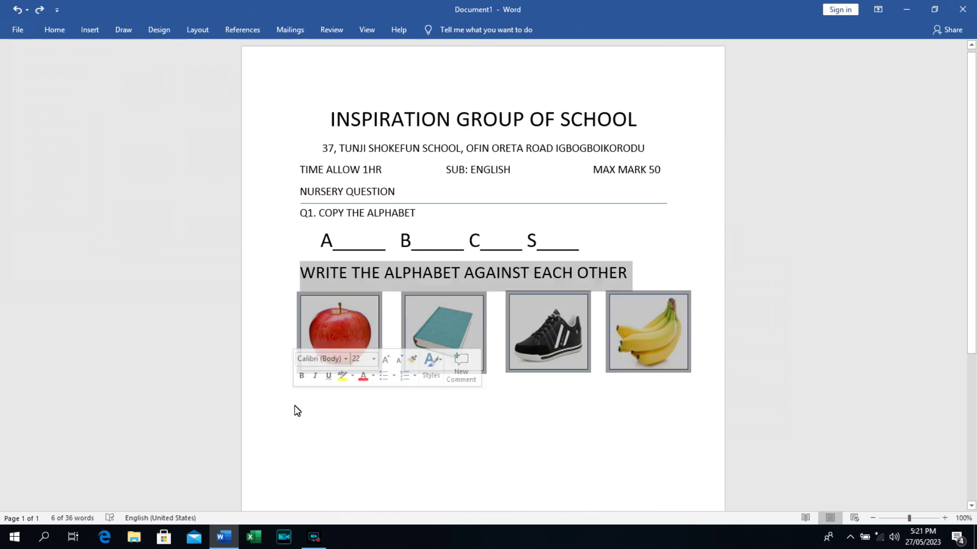
click(295, 406)
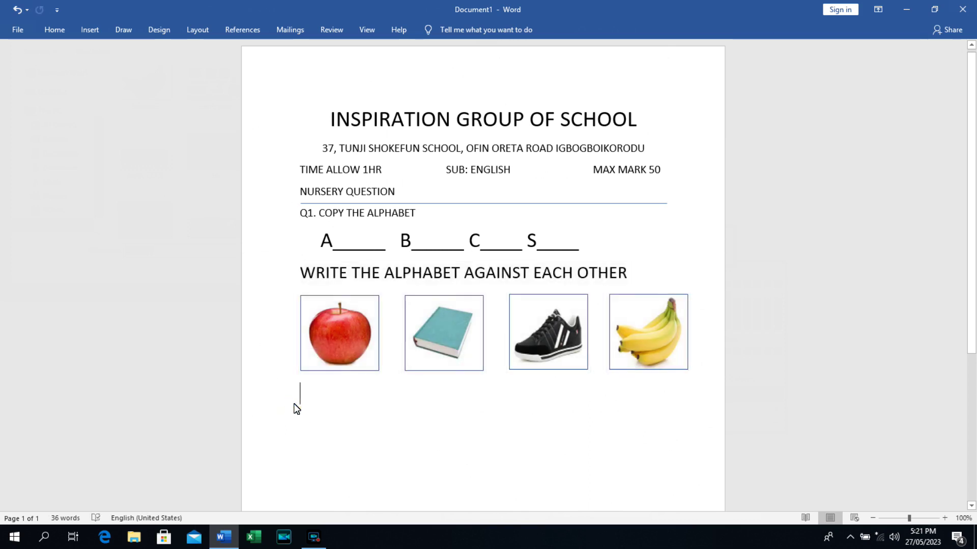
Step: Type the heading 'Q2. MARCH THE UPPERCASE WITH LOWERCASE'
text(Q)
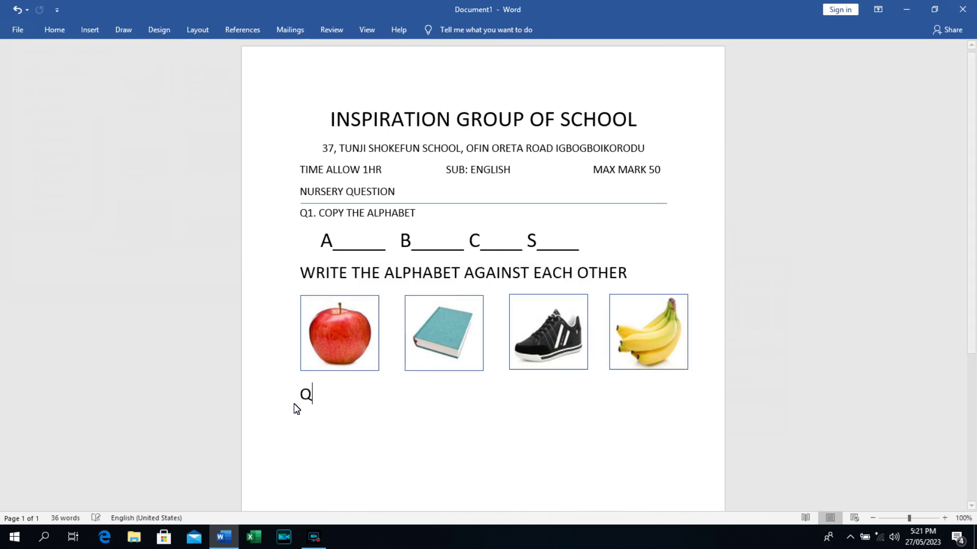
text(2)
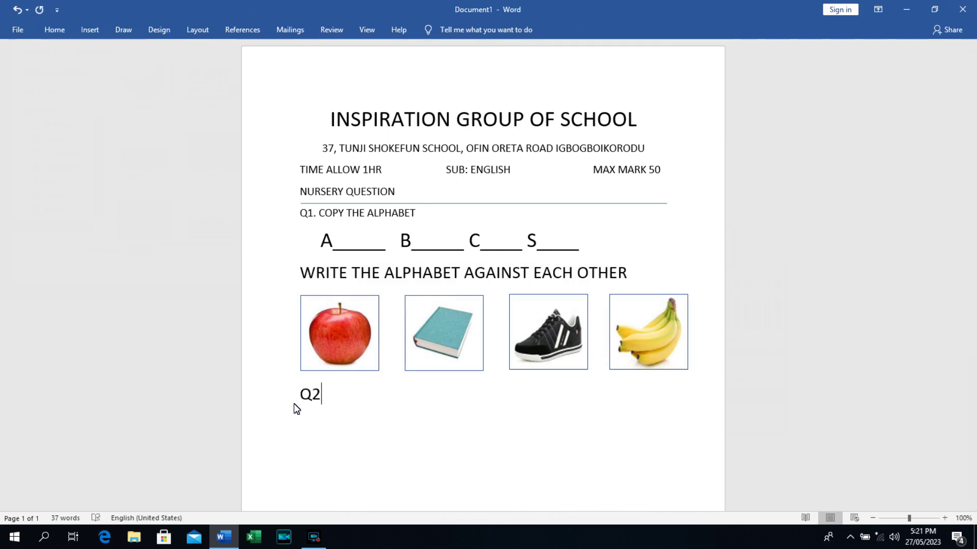
text(.)
text(MARCH THE )
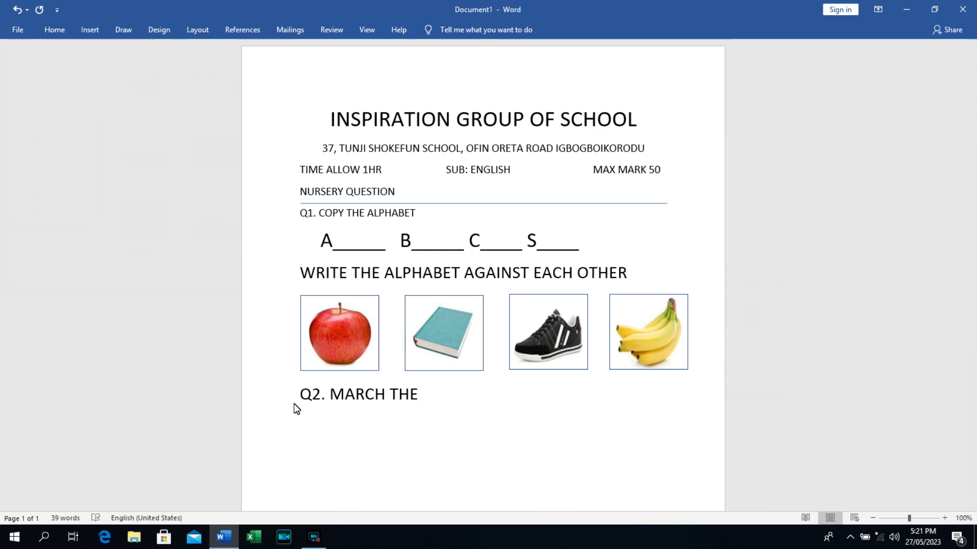
text(UPPERCASE V)
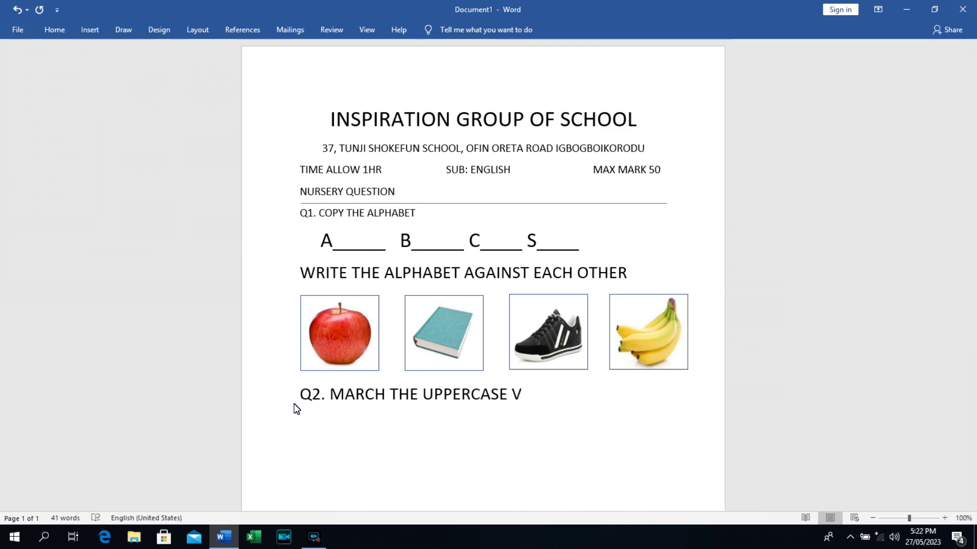
key(BackSpace)
text(WITH LOWER)
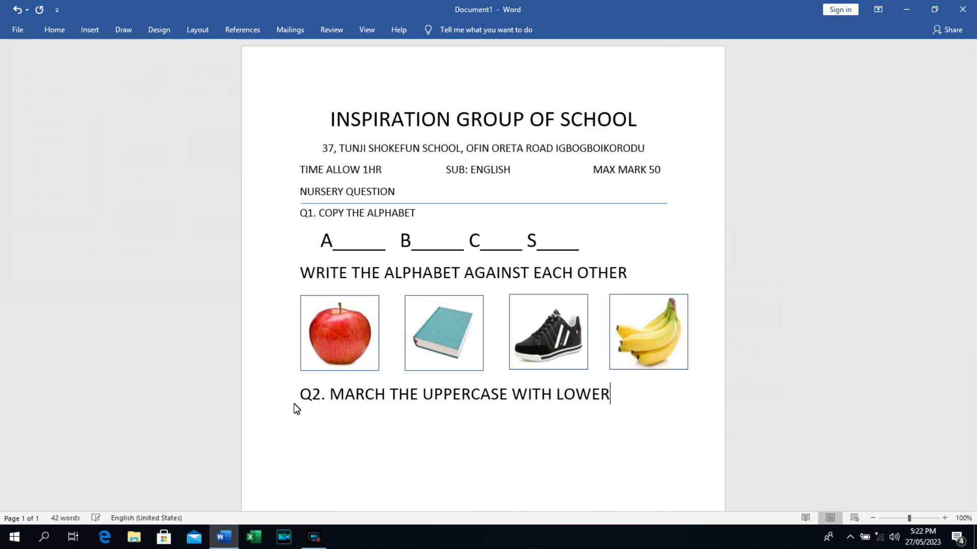
text(CASE)
click(88, 31)
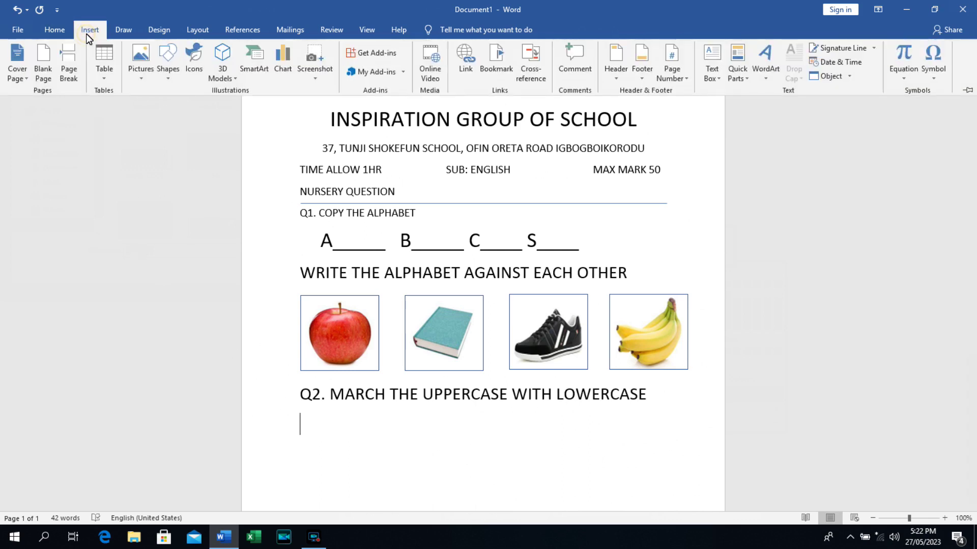
Step: Draw a rectangle below the Q2 heading and set its fill to No Fill
click(167, 56)
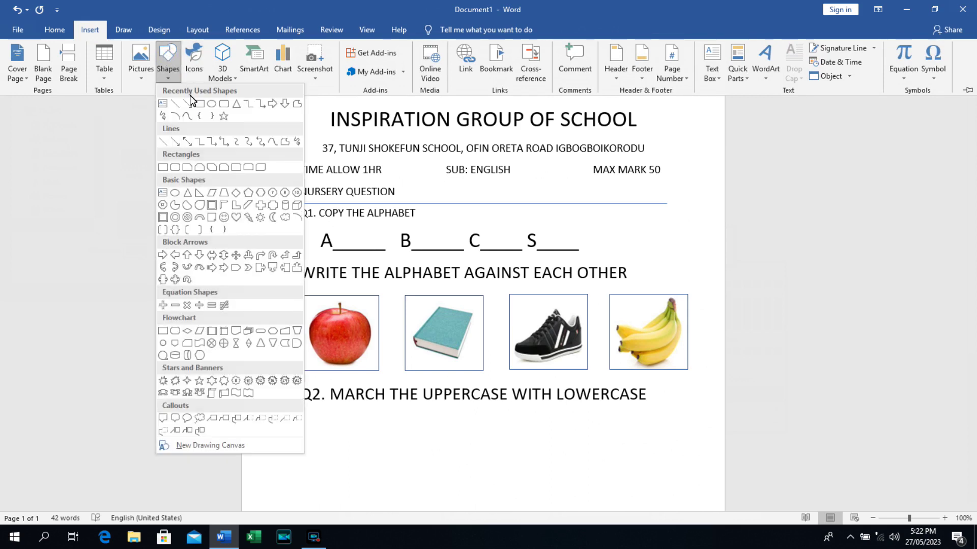
click(198, 107)
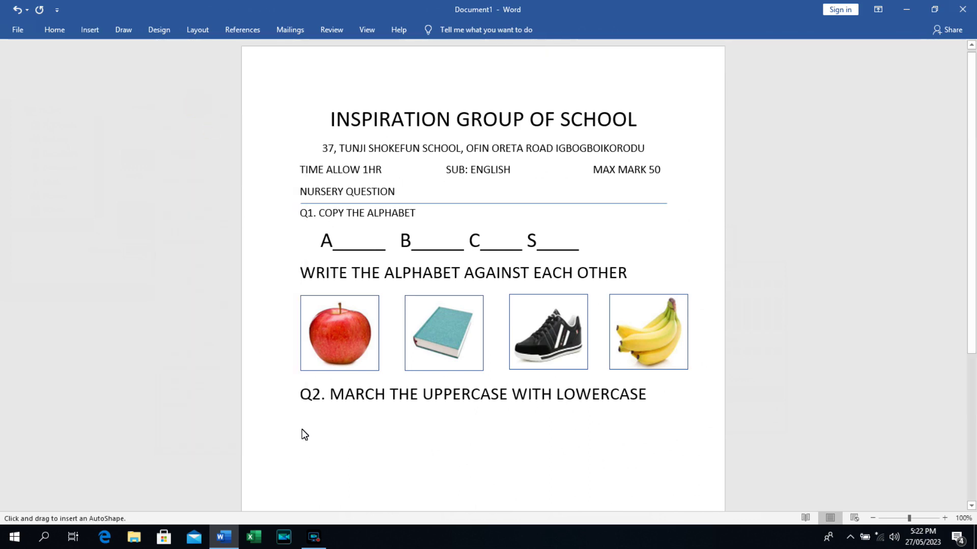
mouse_move(300, 420)
mouse_down()
mouse_move(312, 443)
mouse_move(355, 455)
mouse_move(373, 481)
mouse_up()
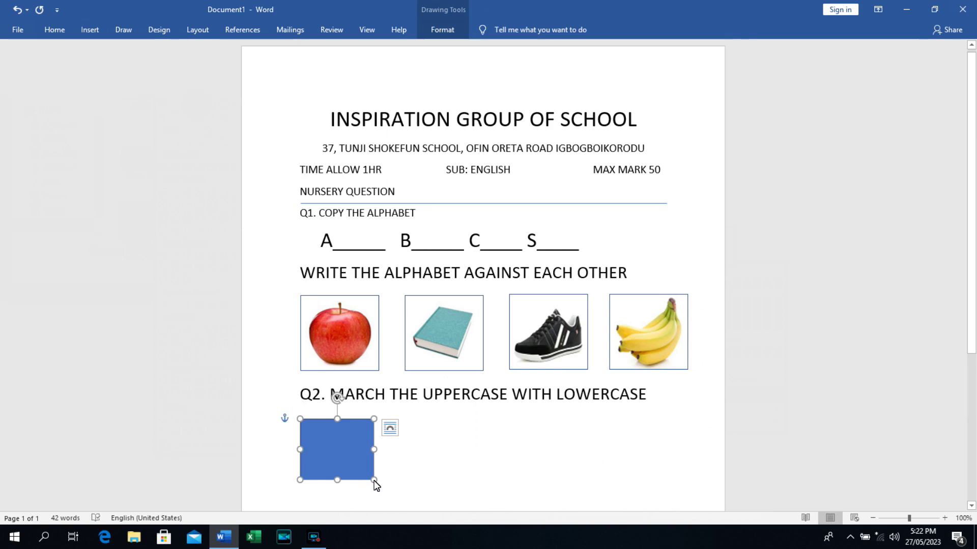
right_click(339, 398)
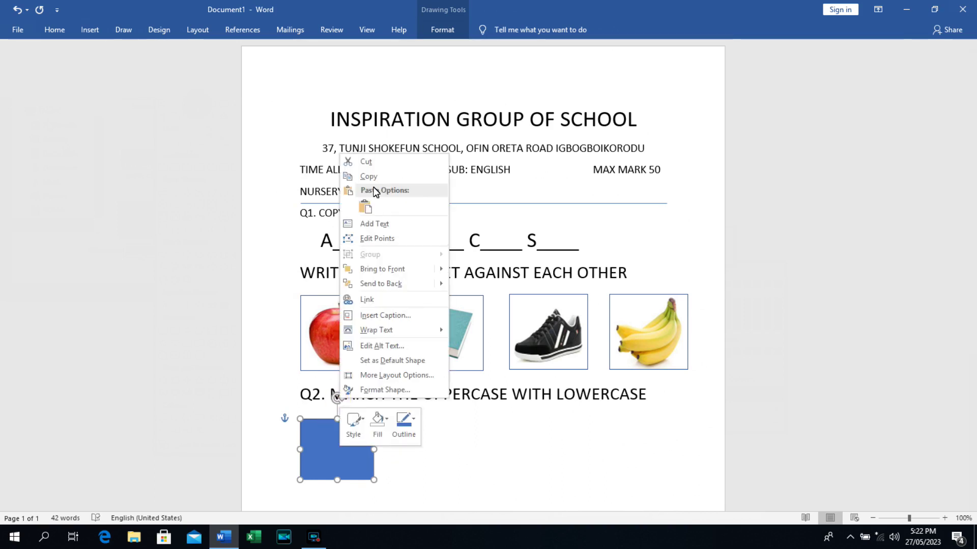
click(378, 432)
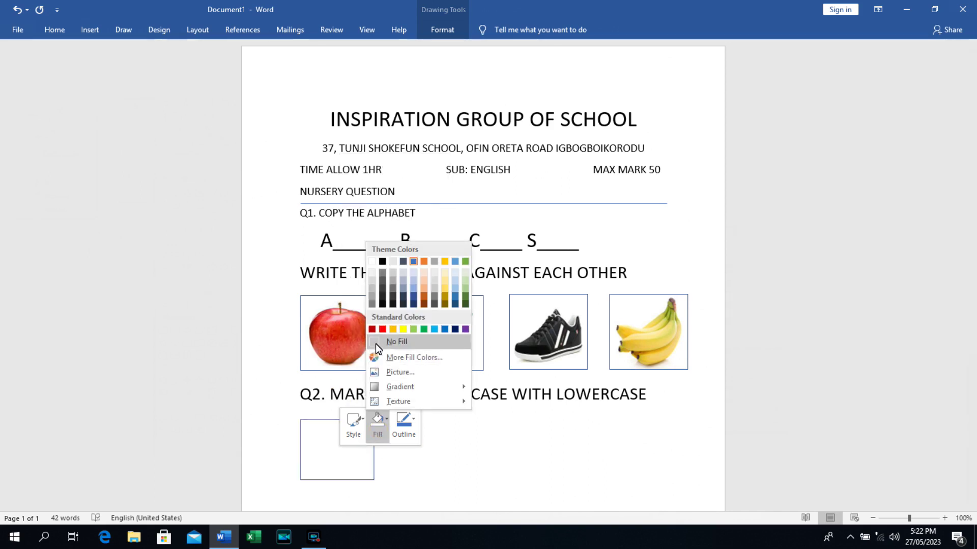
click(375, 344)
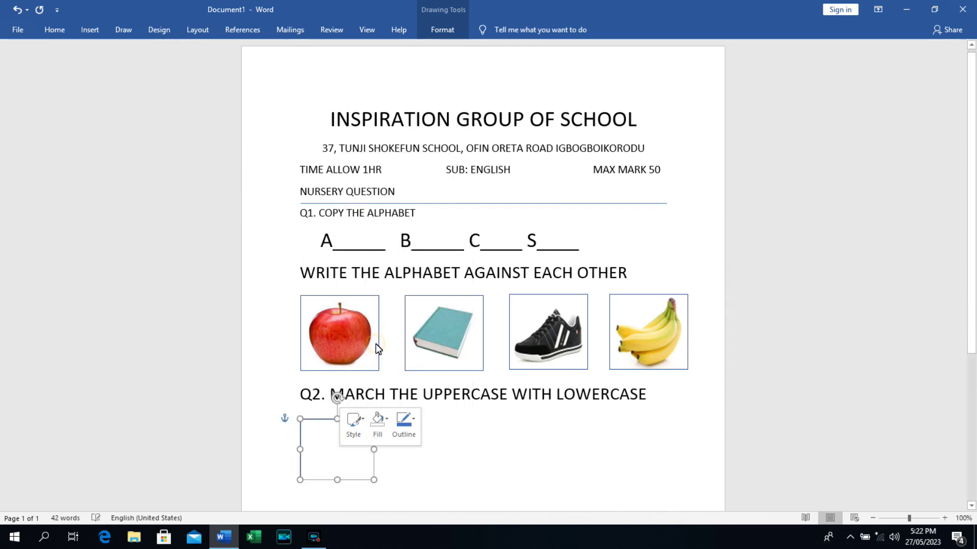
click(332, 459)
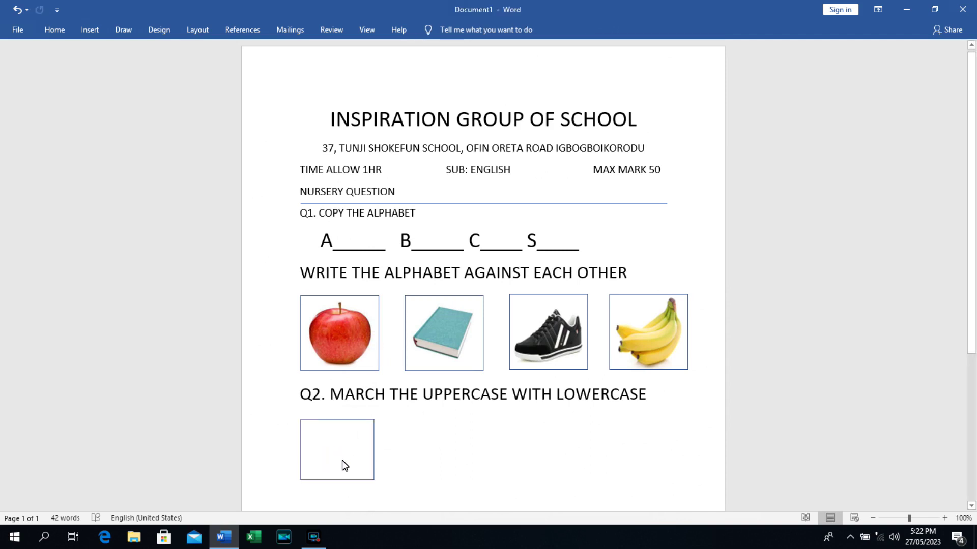
Step: Type a capital A in the middle of the box below Q2
click(342, 457)
click(343, 454)
double_click(342, 456)
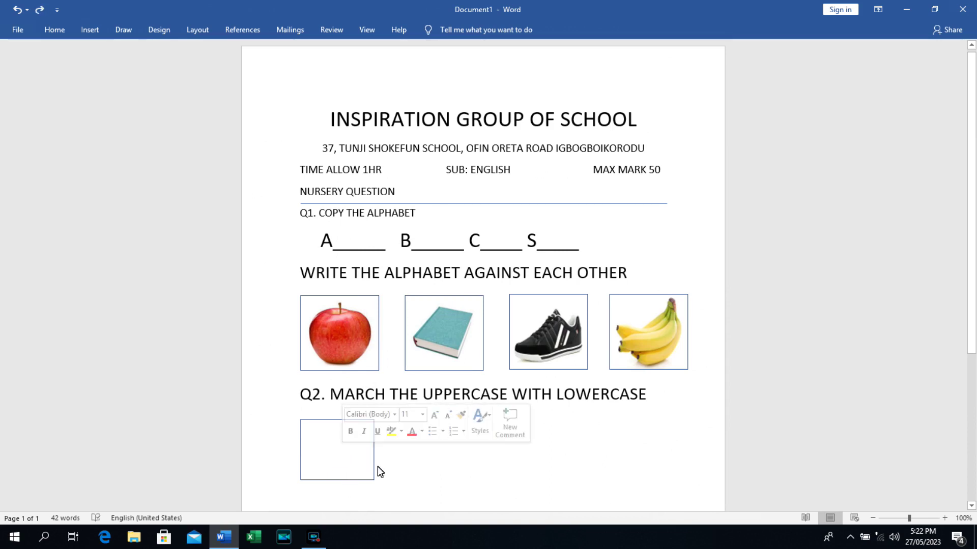
click(346, 460)
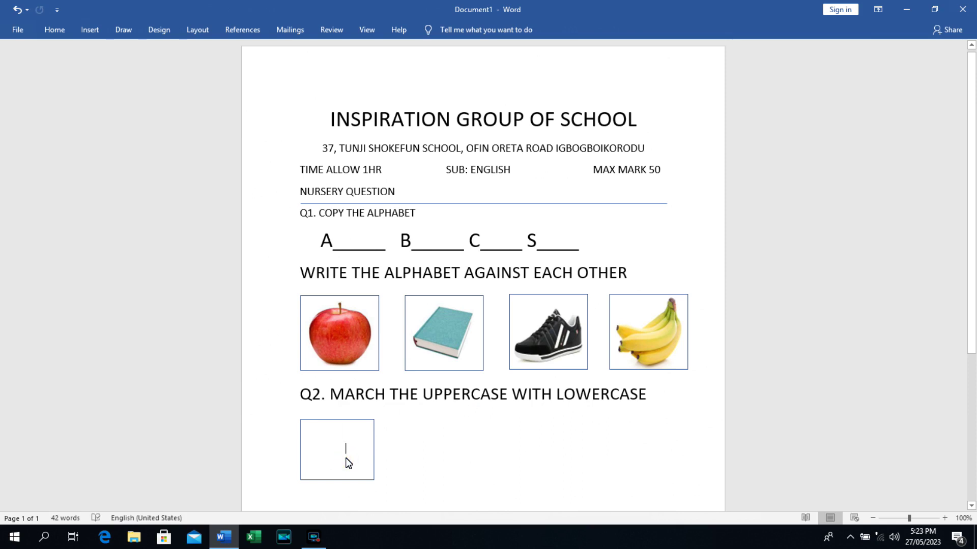
text(A)
click(58, 31)
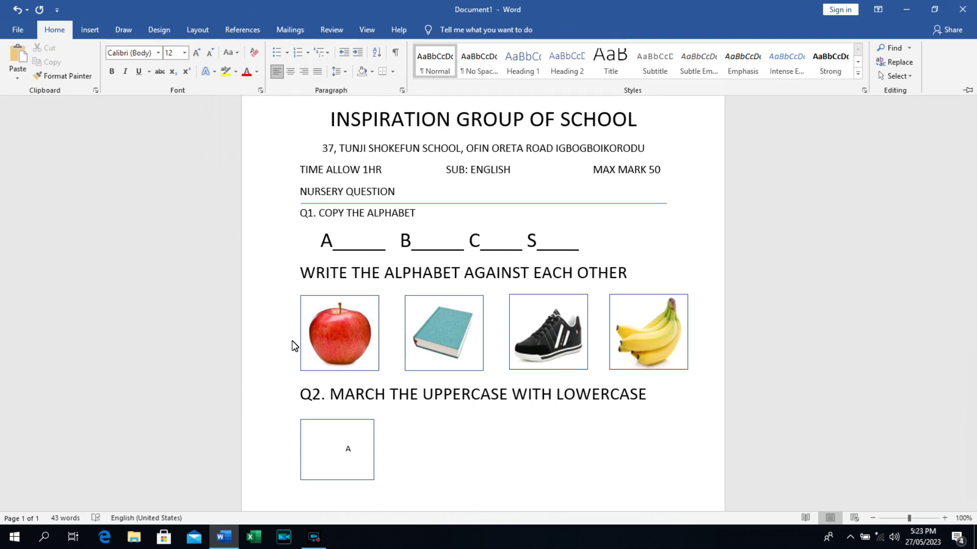
click(351, 447)
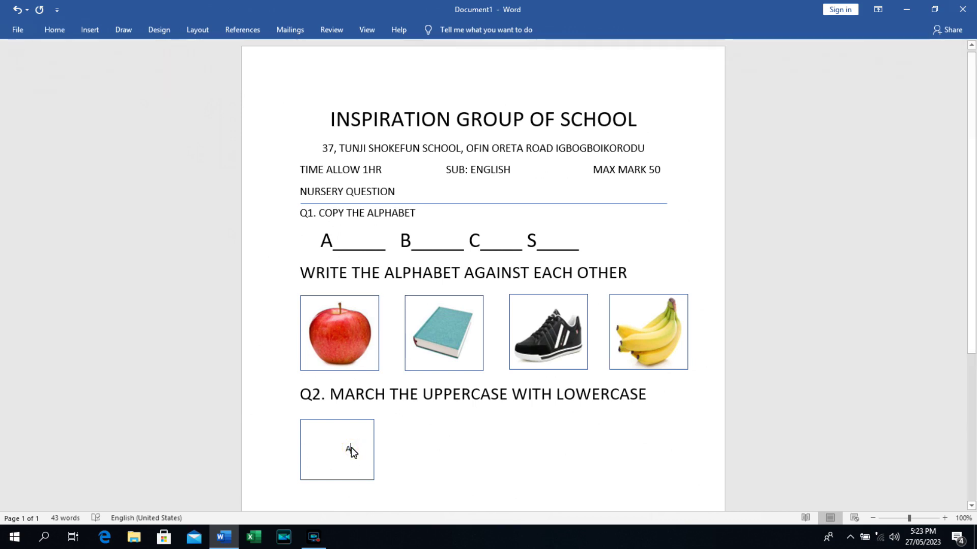
Step: Enlarge the capital A in the Q2 box to 24 pt with Grow Font
double_click(351, 448)
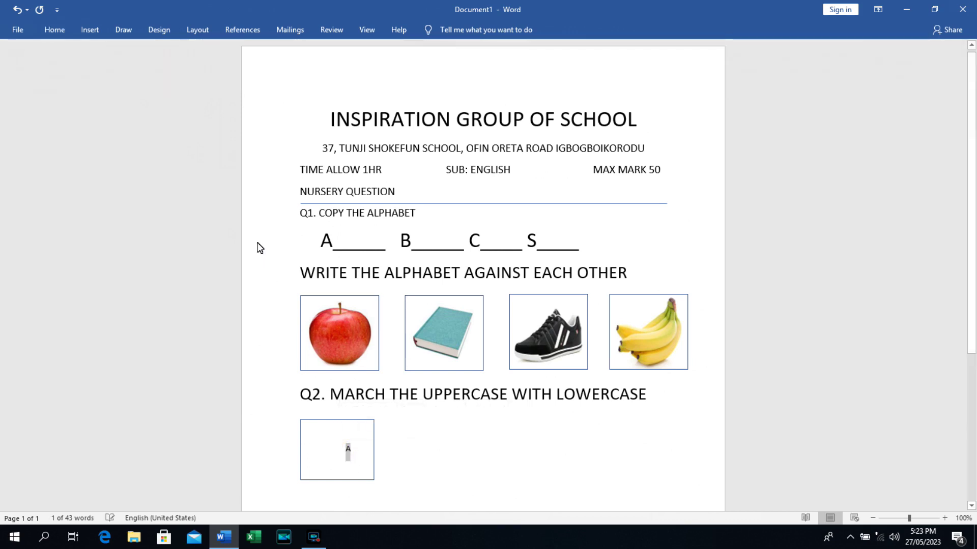
click(62, 27)
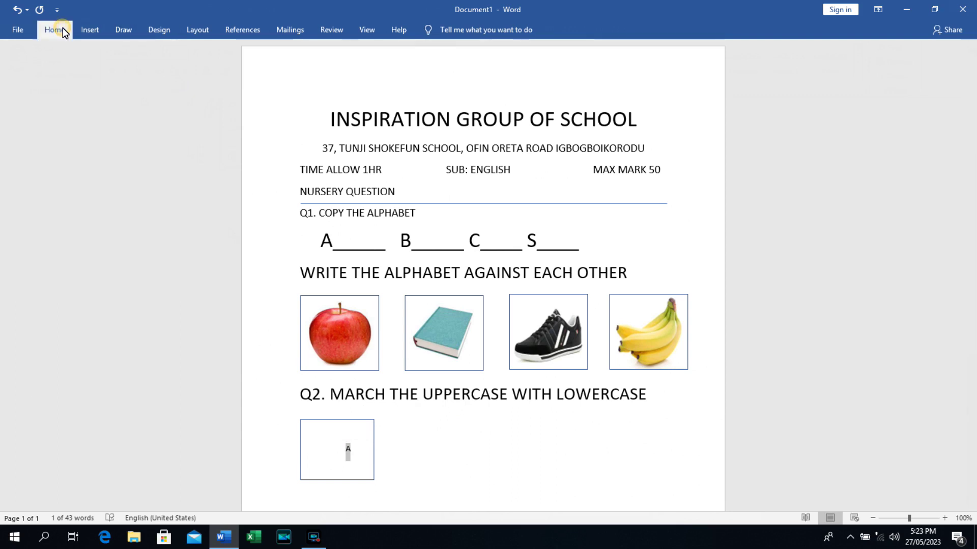
click(197, 53)
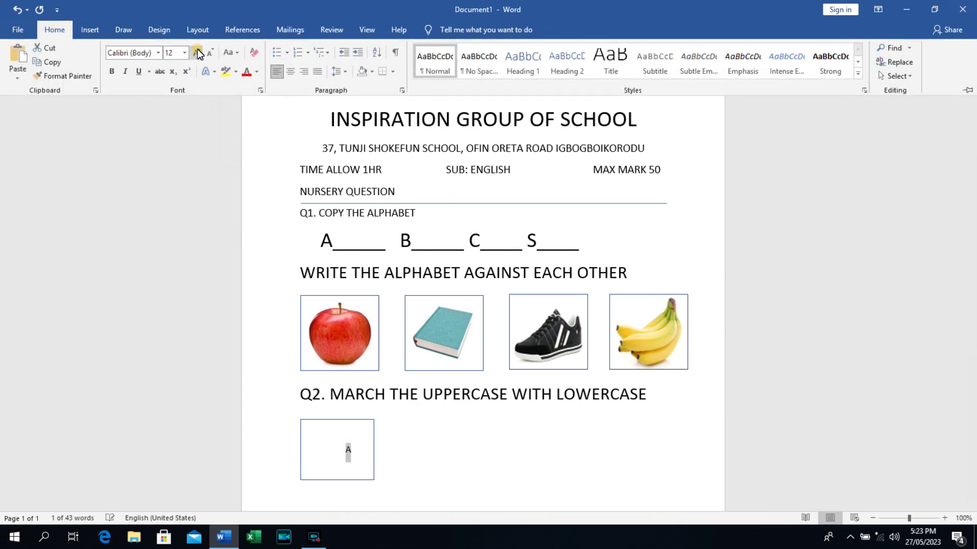
click(197, 53)
click(197, 53)
click(197, 53)
click(197, 53)
click(197, 53)
click(197, 53)
click(359, 435)
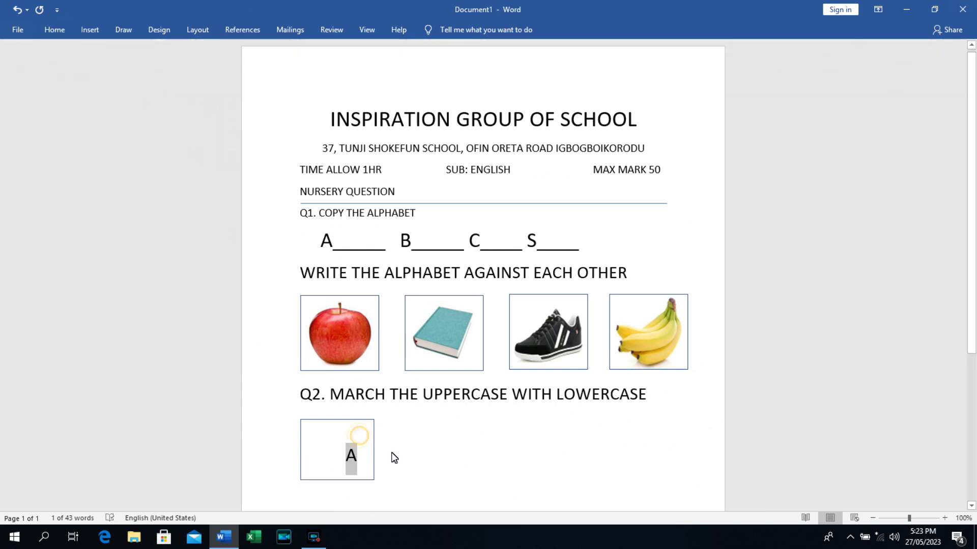
click(391, 453)
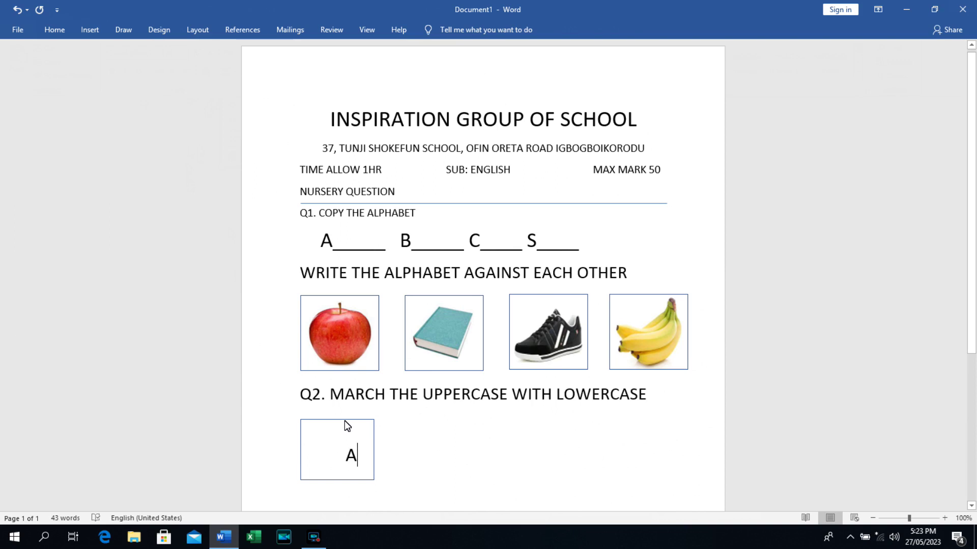
Step: Ctrl-drag copies of the A box to the right to make four outlined boxes in a row
drag(359, 422, 440, 421)
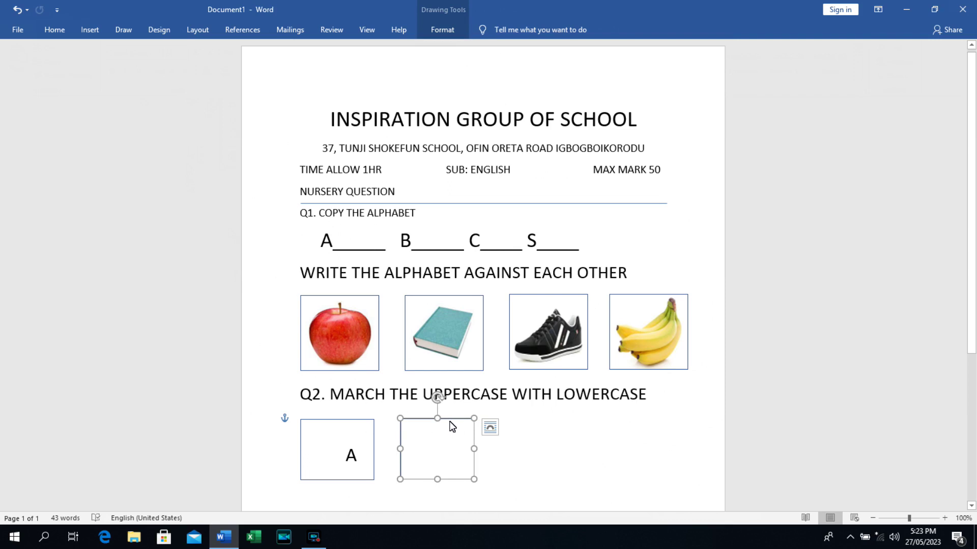
drag(452, 426, 635, 423)
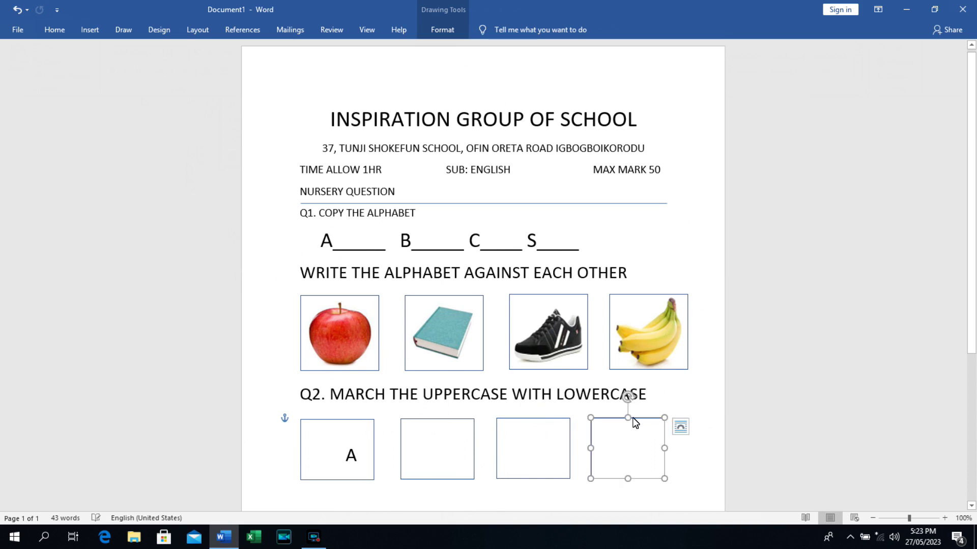
click(439, 459)
Step: Put A in the first box and B in the second box
click(440, 457)
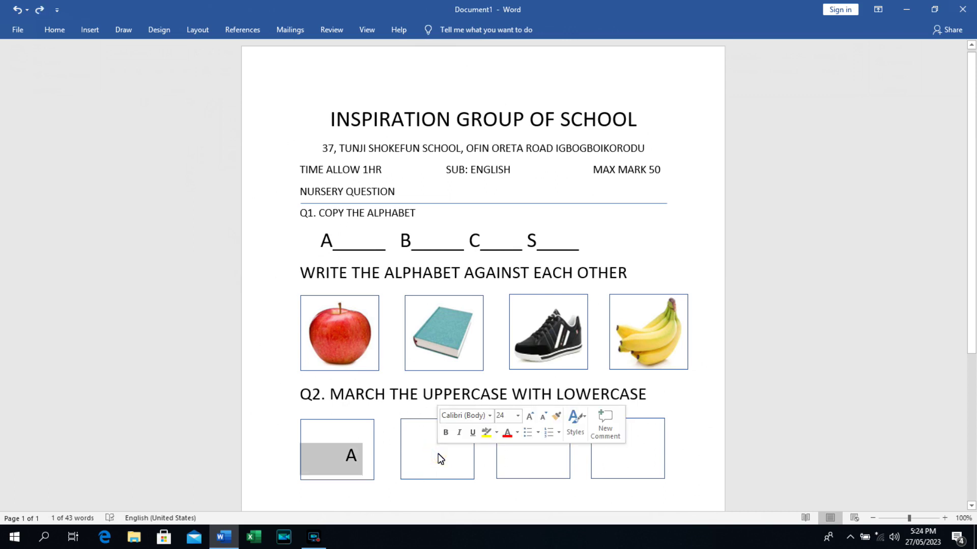
text(B)
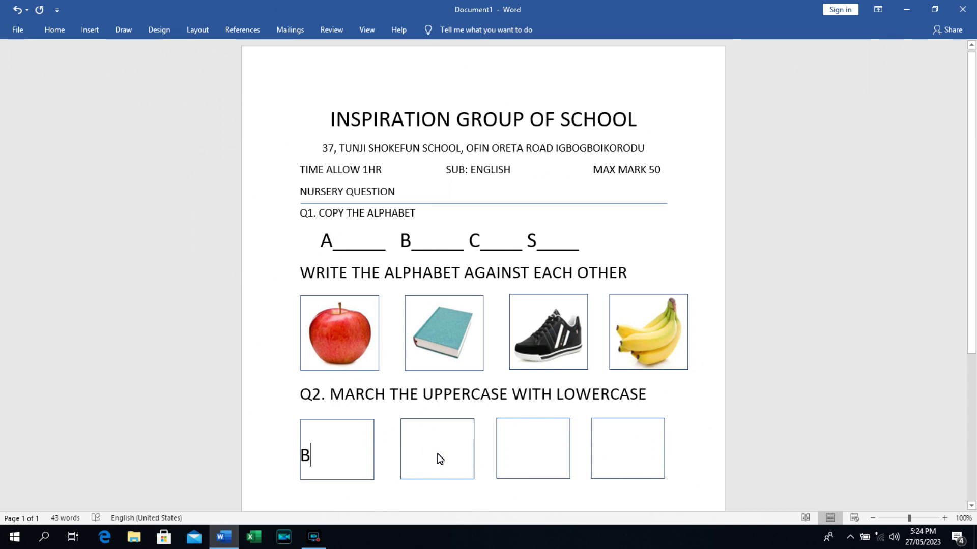
text(A)
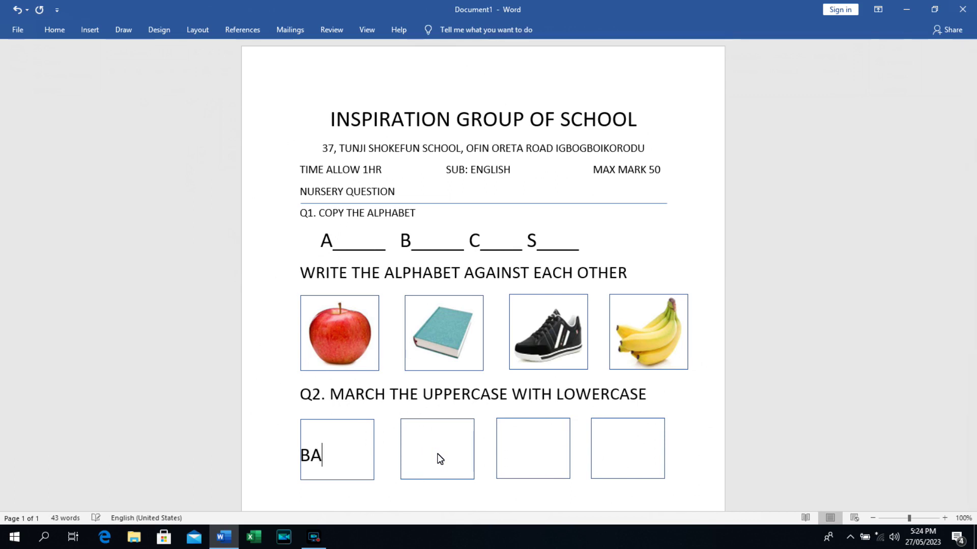
key(BackSpace)
key(BackSpace)
key(BackSpace)
text(A)
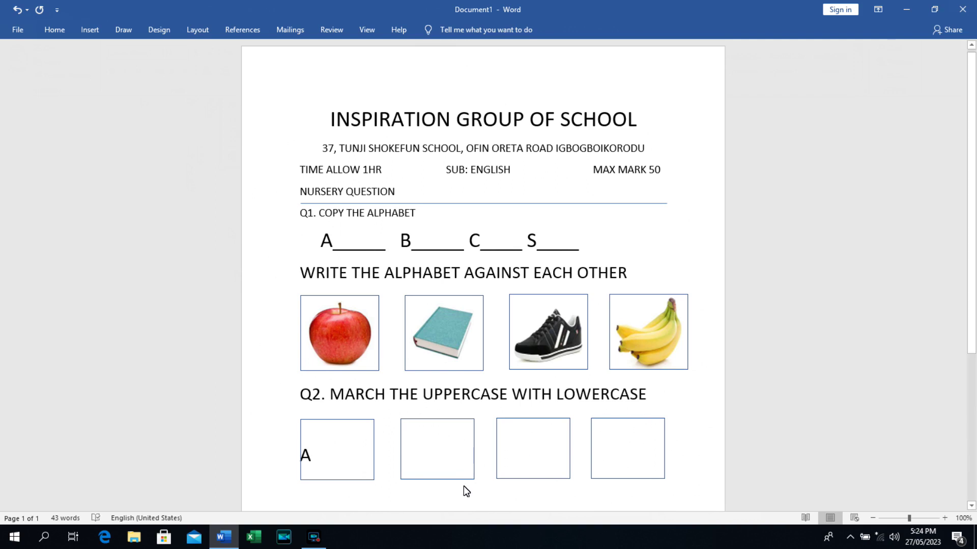
click(439, 465)
text(B)
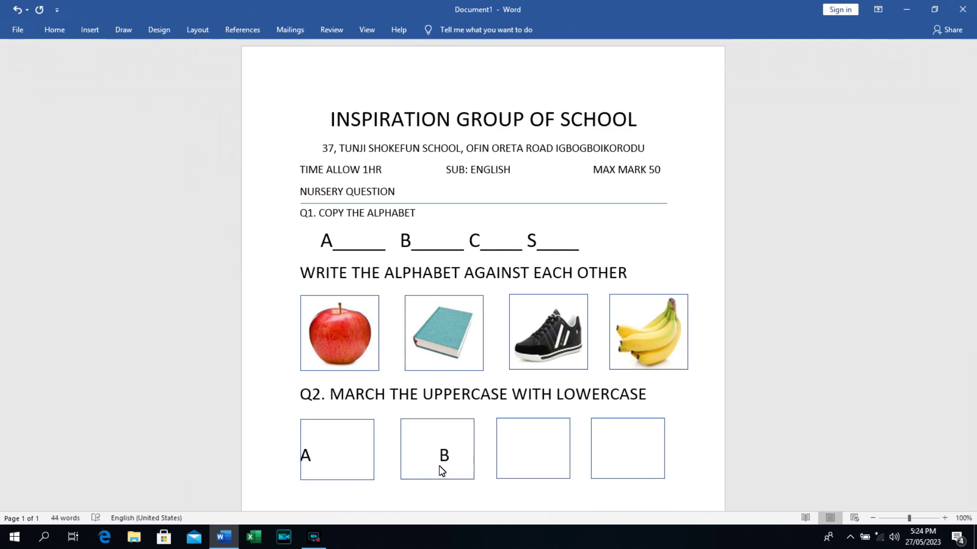
Step: Restore A in the first box and fill the next three boxes with B, C and D
click(547, 457)
key(ctrl+a)
text(C)
key(BackSpace)
text(A)
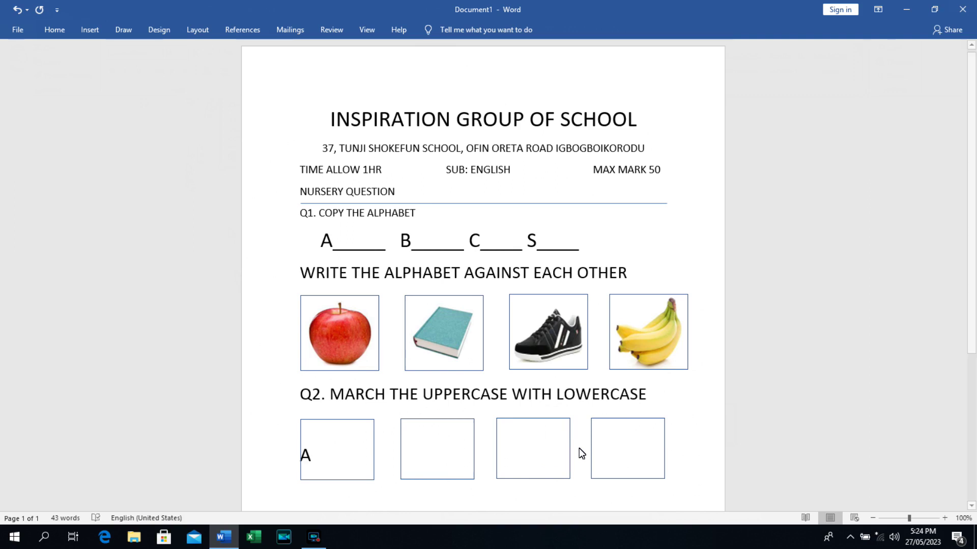
click(448, 456)
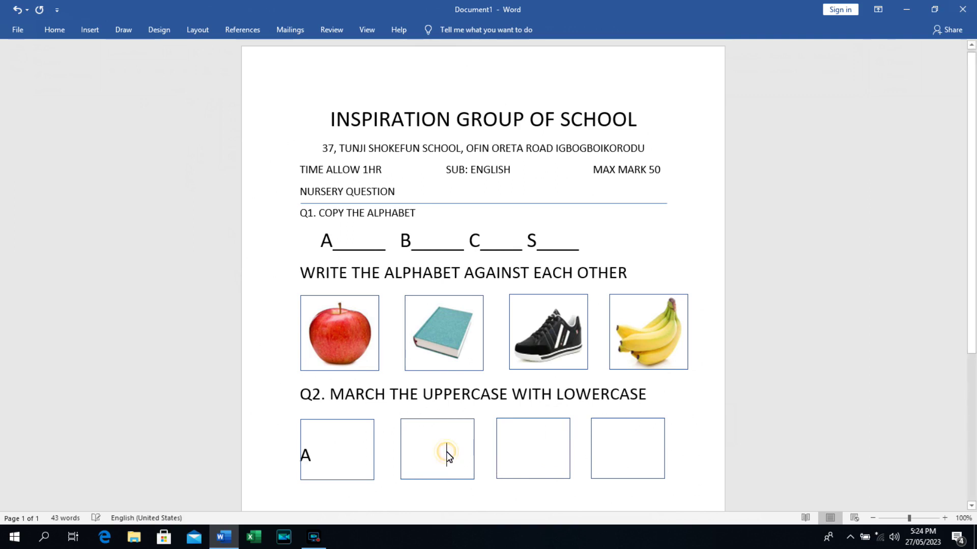
text(B)
click(543, 458)
text(C)
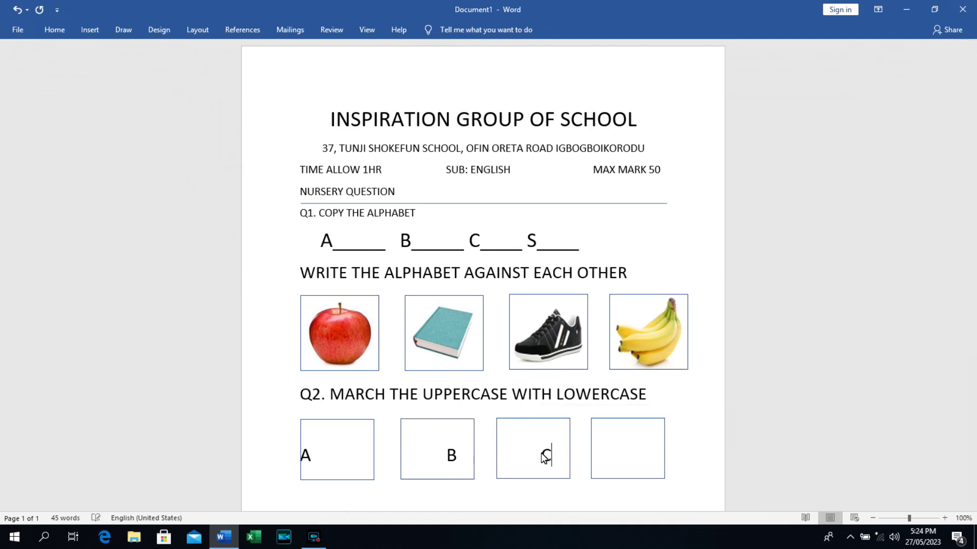
click(631, 452)
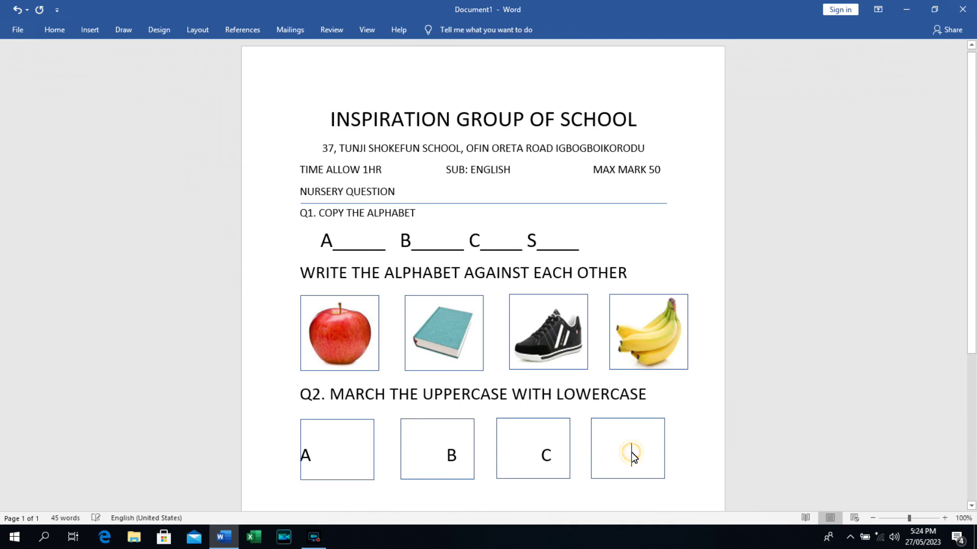
text(D)
click(971, 505)
Step: Select all four A–D boxes, nudge them down, and Ctrl-drag a copy of the row below
click(971, 505)
click(971, 505)
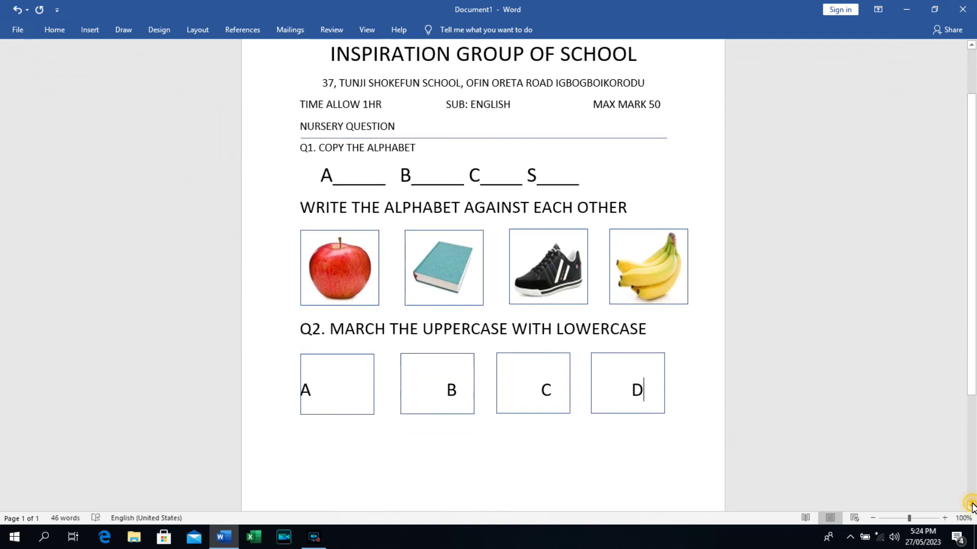
click(971, 505)
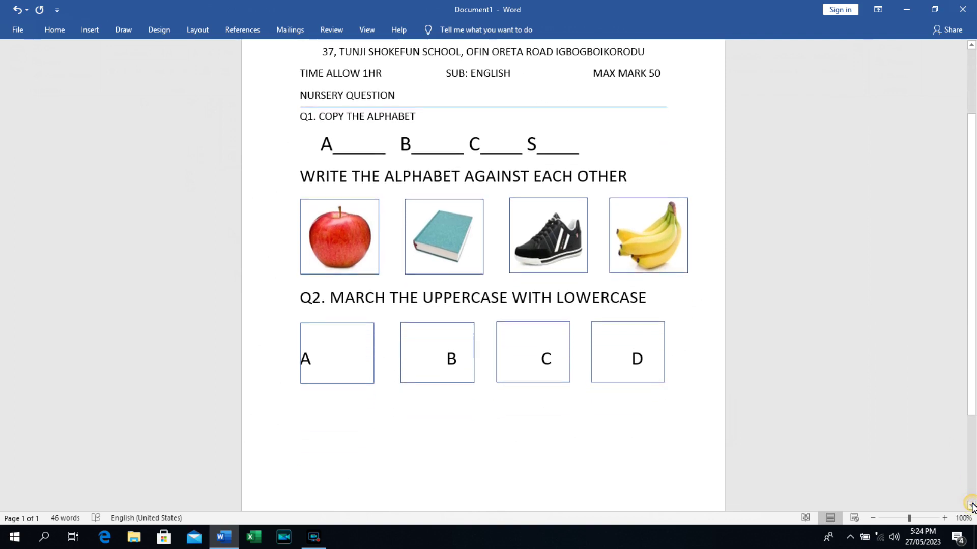
click(647, 322)
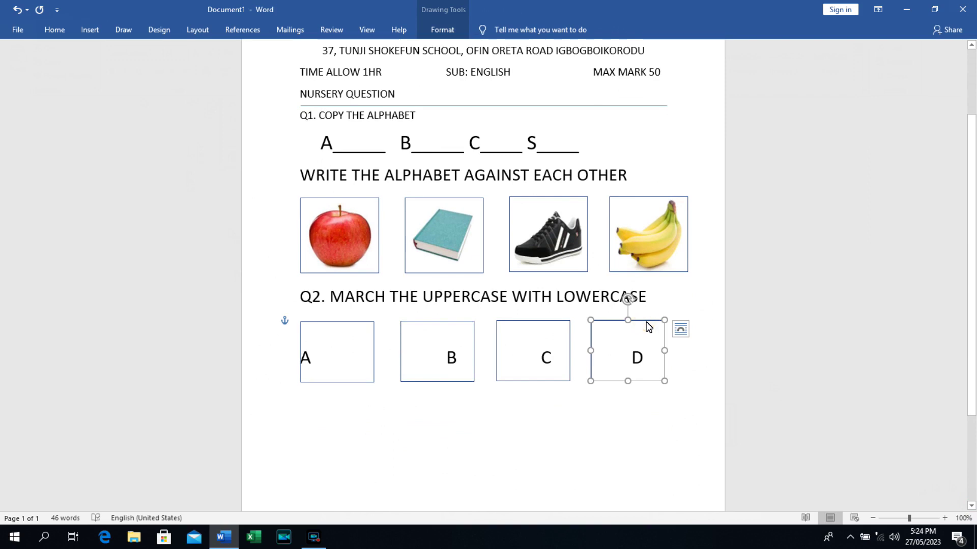
shift+click(533, 322)
shift+click(432, 325)
click(338, 323)
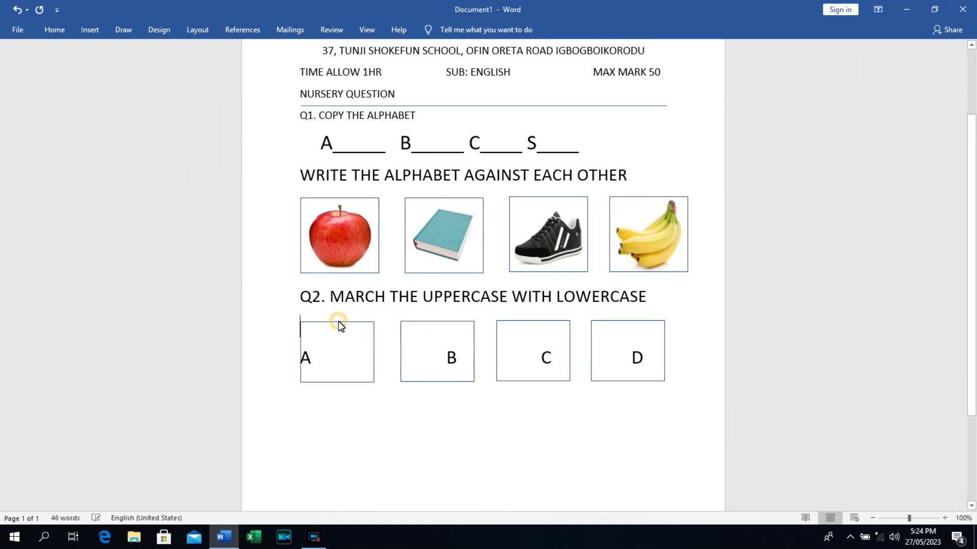
click(342, 322)
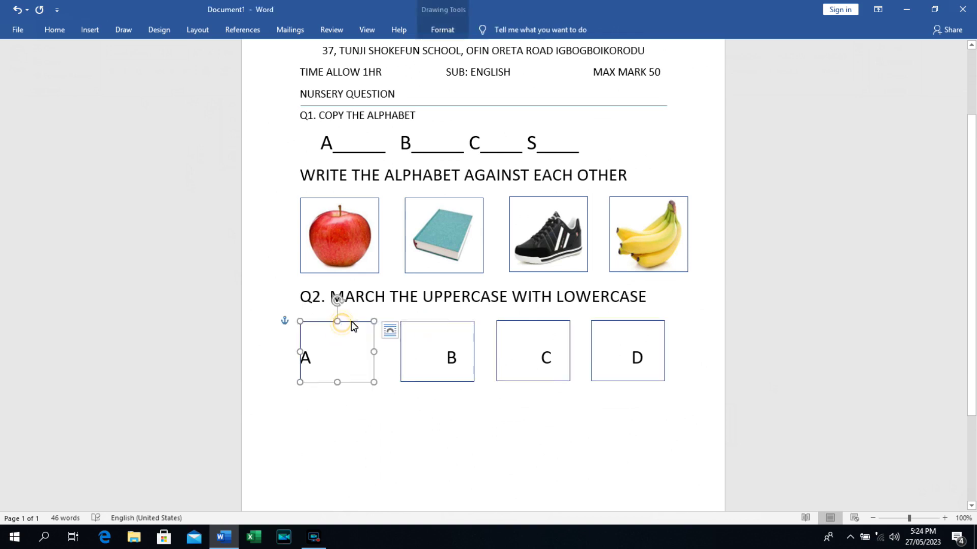
shift+click(439, 324)
shift+click(527, 324)
shift+click(621, 325)
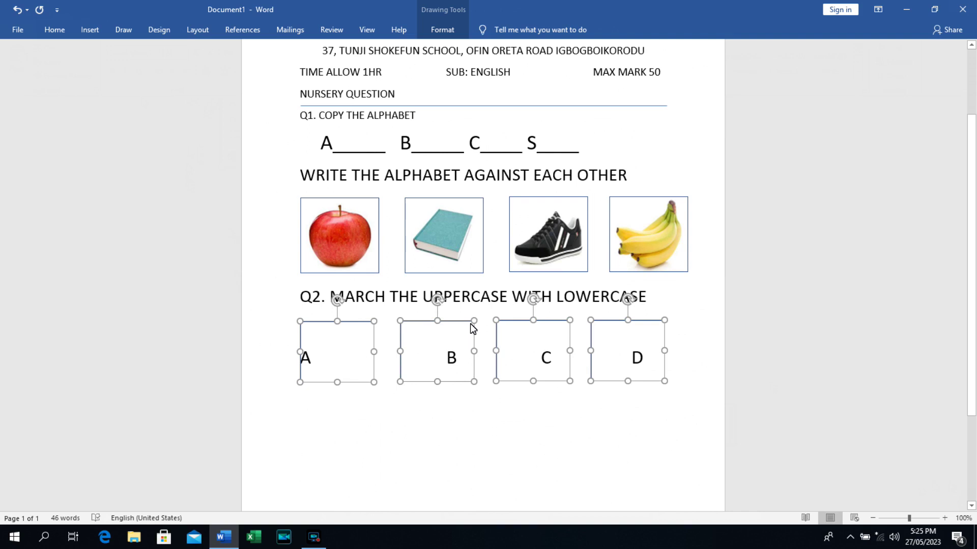
mouse_move(463, 321)
mouse_down()
mouse_move(462, 351)
mouse_move(457, 322)
mouse_up()
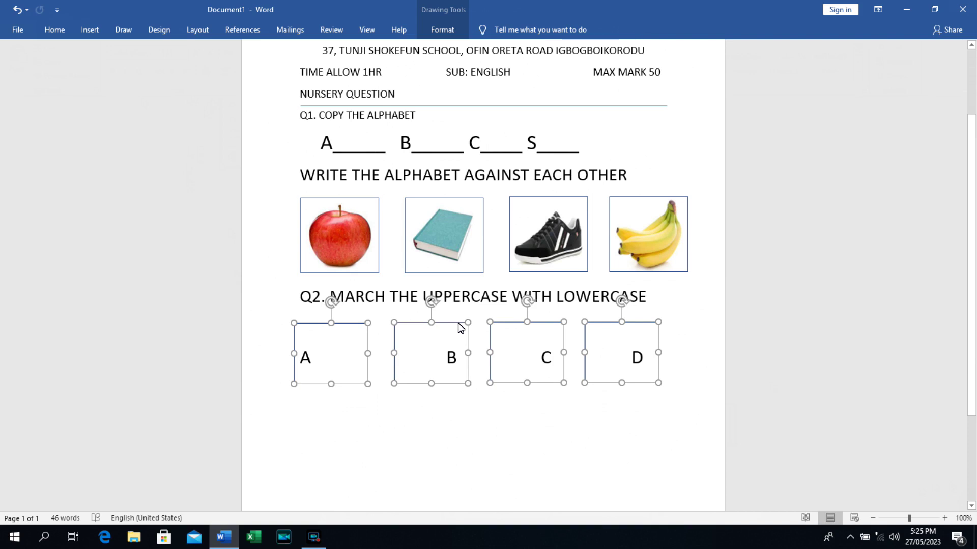
drag(458, 324, 464, 411)
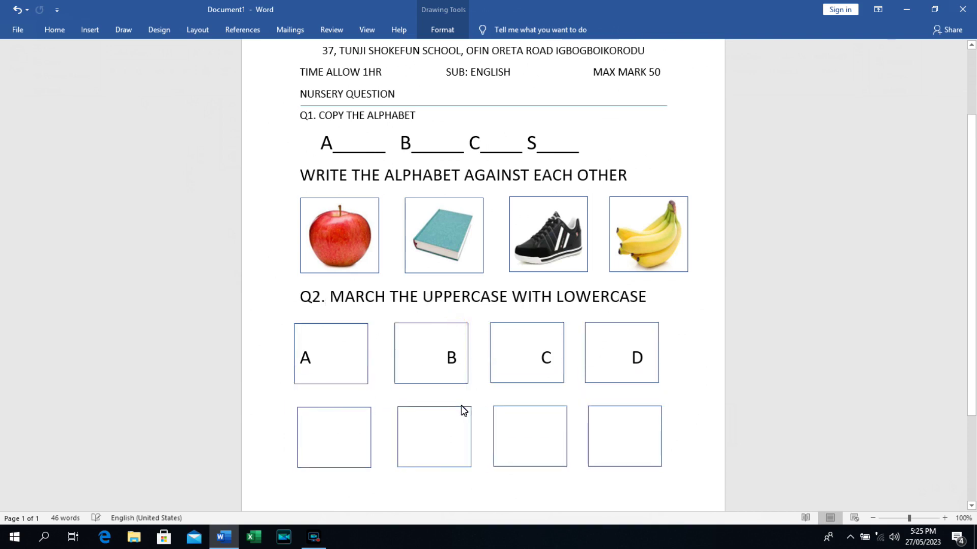
Step: Put lowercase a in the first lower box and d in the second
click(328, 445)
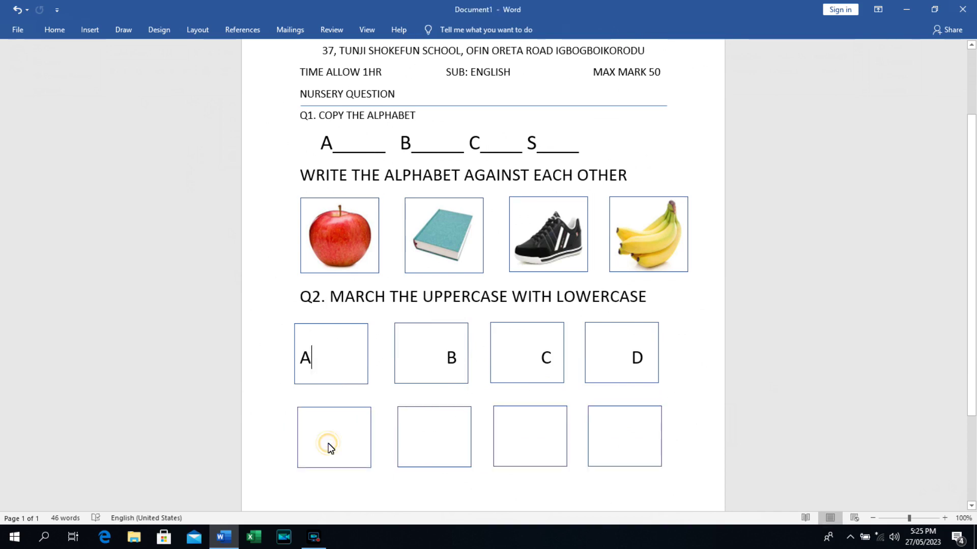
key(shift+End)
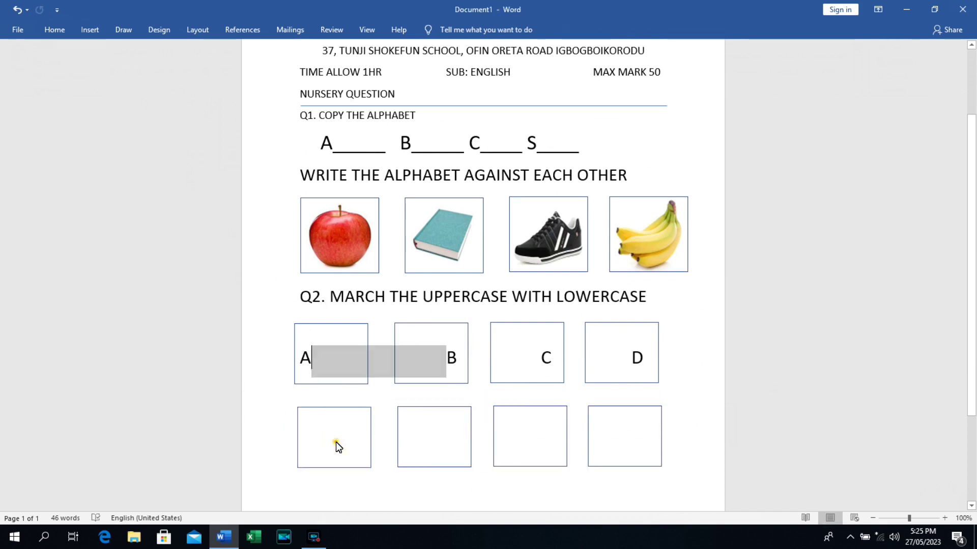
shift+click(336, 446)
click(336, 446)
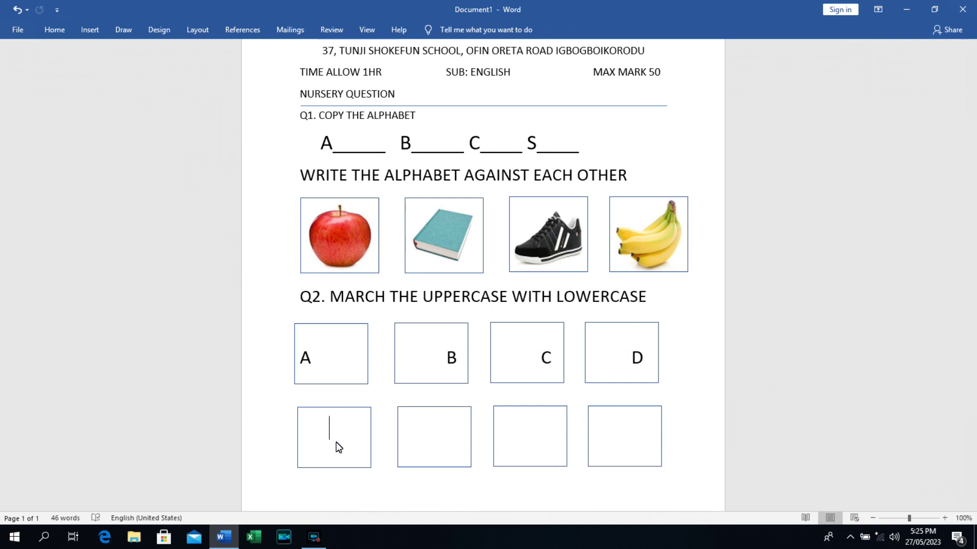
click(439, 436)
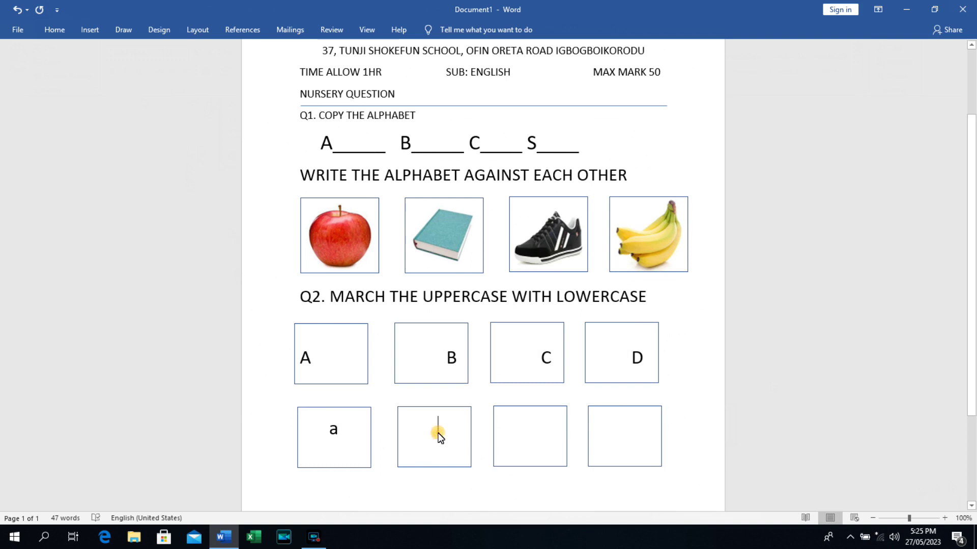
click(439, 437)
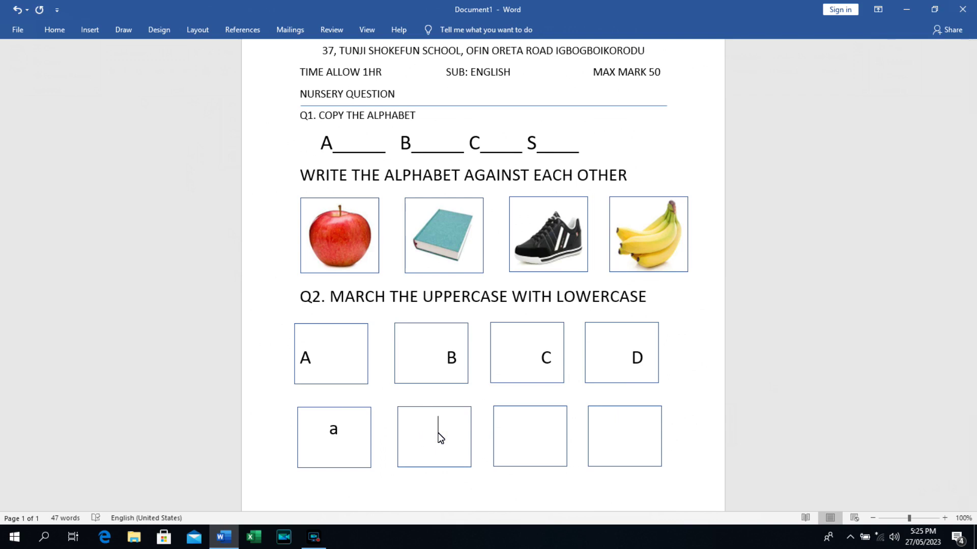
text(d)
Step: Type b and c into the third and fourth lower boxes
click(536, 437)
click(536, 439)
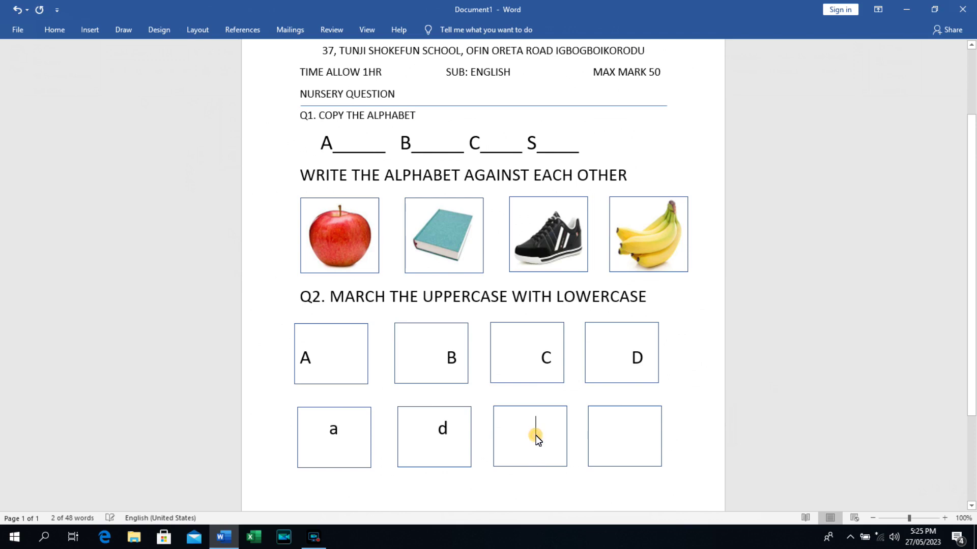
text(b)
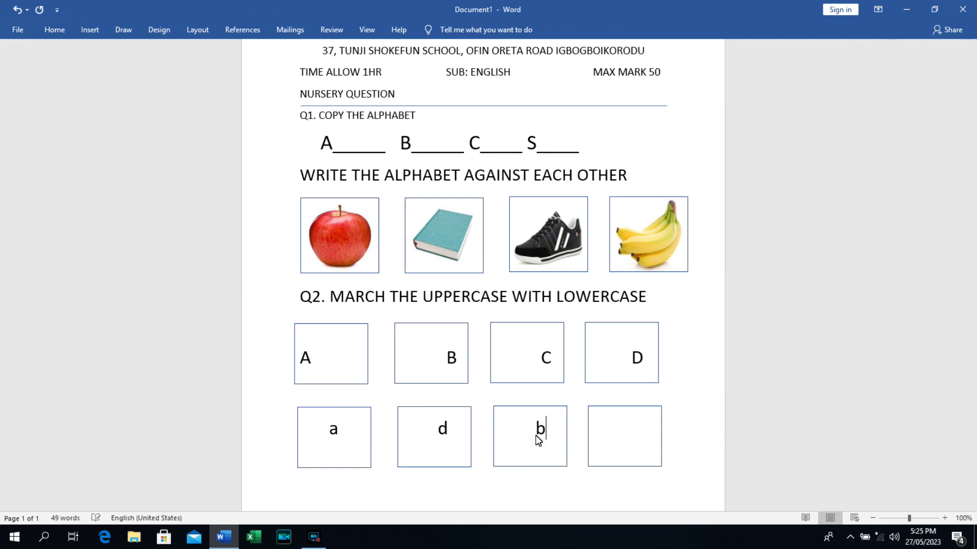
click(637, 436)
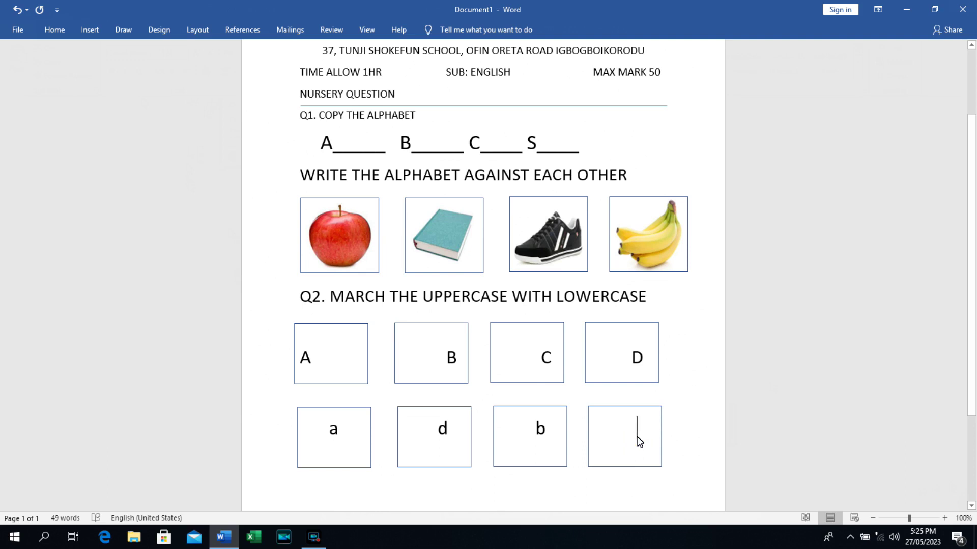
text(c)
scroll(971, 48, up, 2)
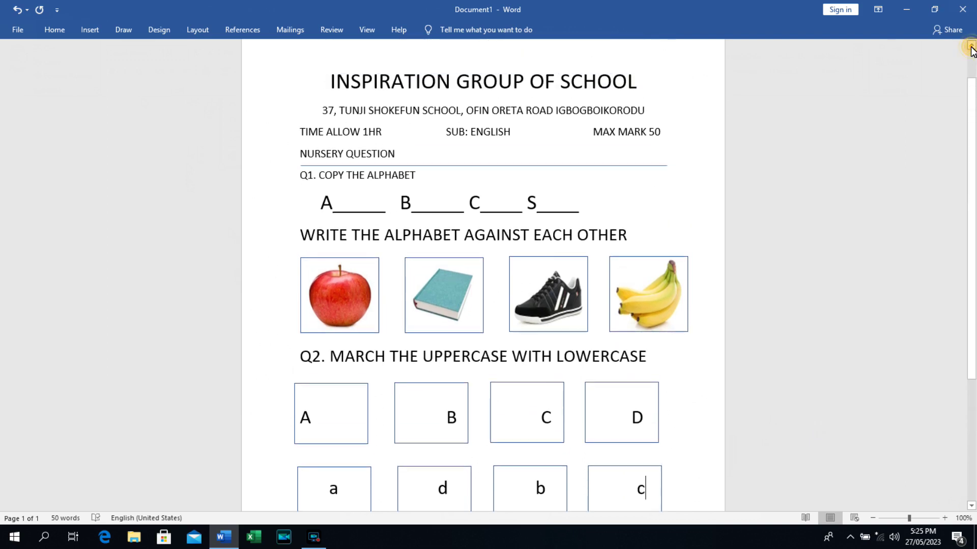
Step: Turn on Gridlines from the View tab's Show group
scroll(971, 48, up, 1)
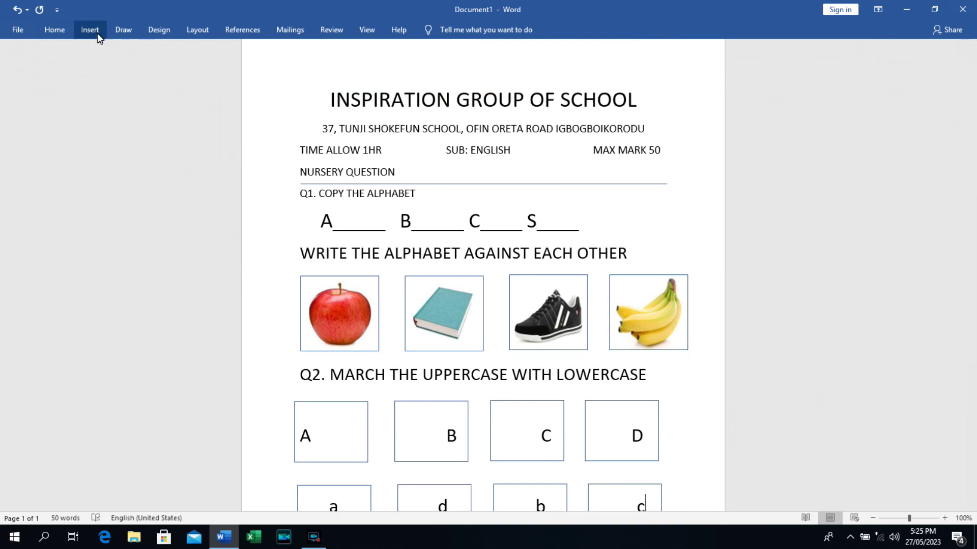
click(371, 32)
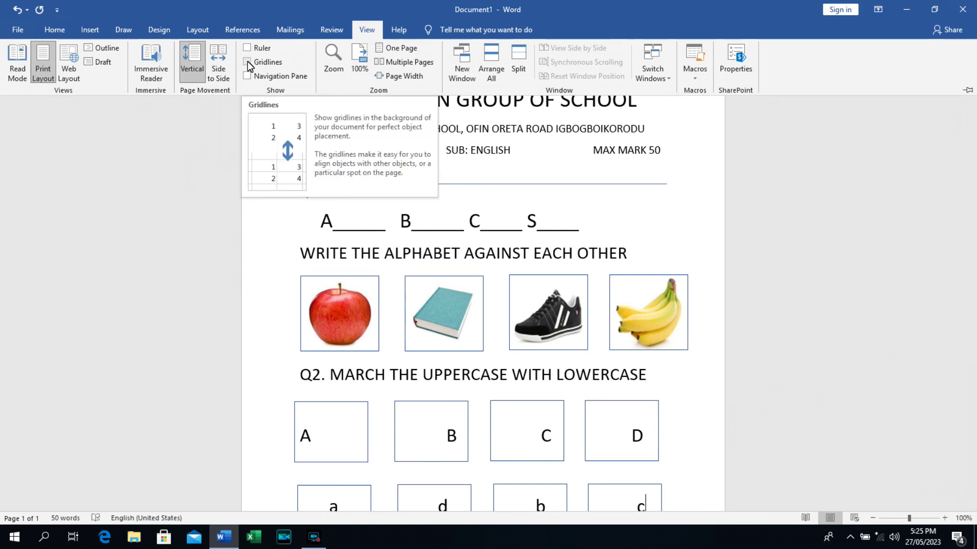
click(247, 61)
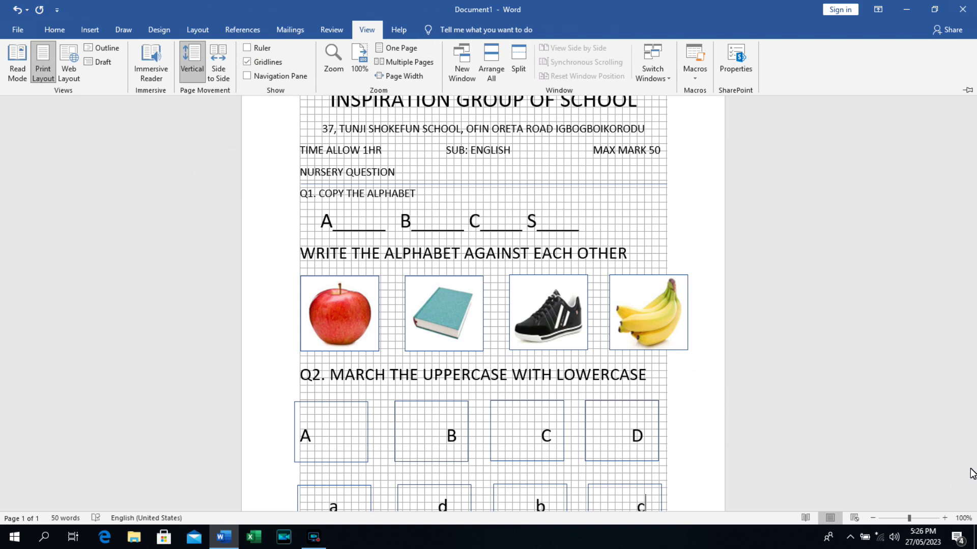
Step: Collapse the ribbon with Ctrl+F1 and scroll through the finished worksheet from top to bottom
key(ctrl+F1)
scroll(970, 501, down, 5)
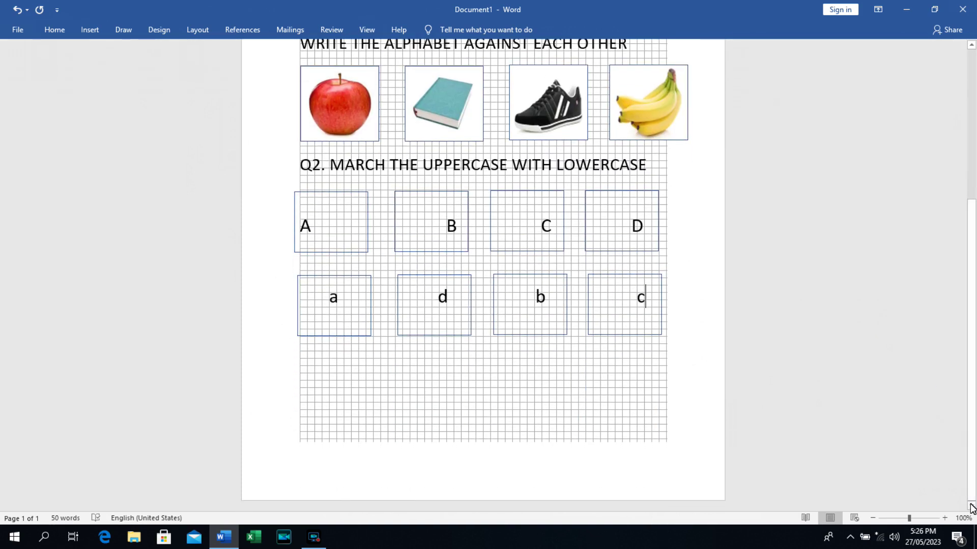
click(972, 46)
click(972, 46)
click(972, 46)
click(972, 45)
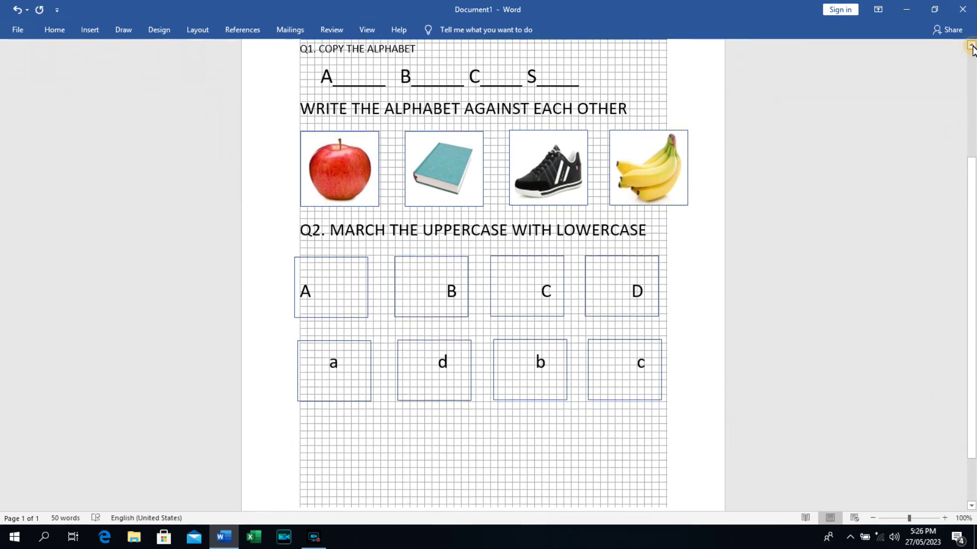
click(972, 46)
click(972, 46)
click(972, 46)
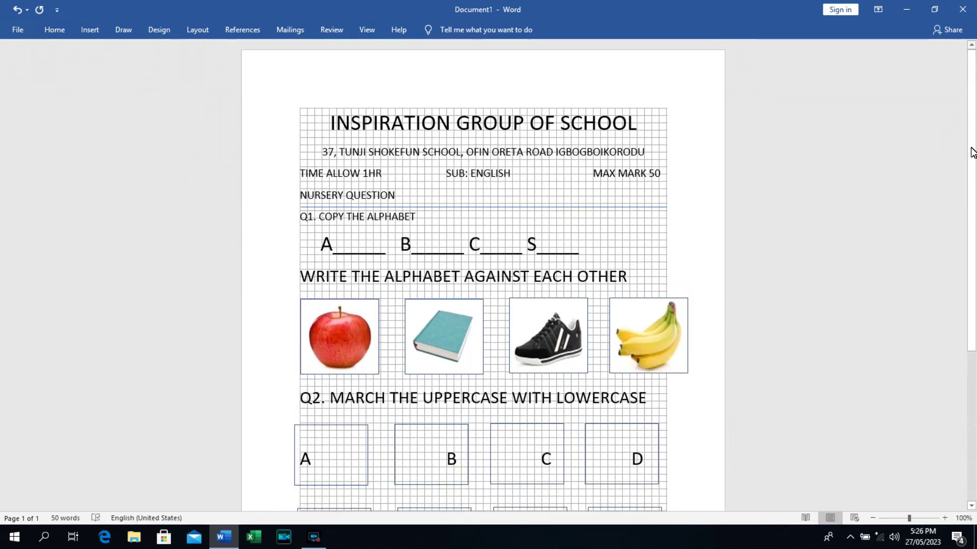
click(972, 506)
click(972, 506)
click(972, 506)
click(972, 506)
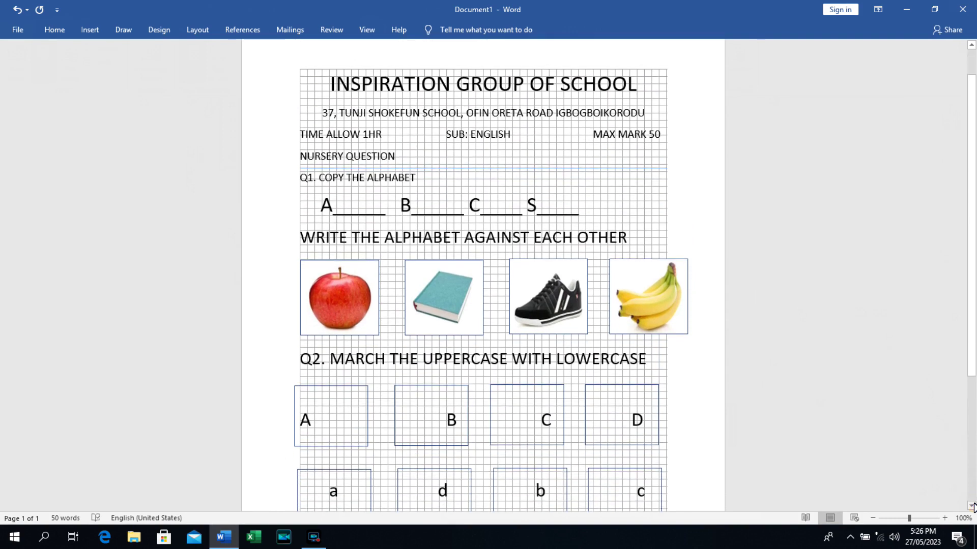
click(972, 506)
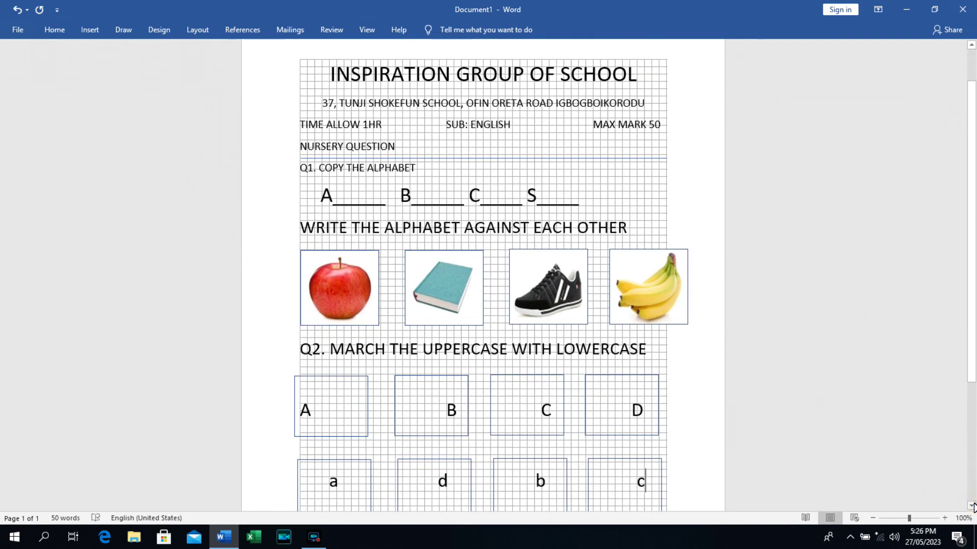